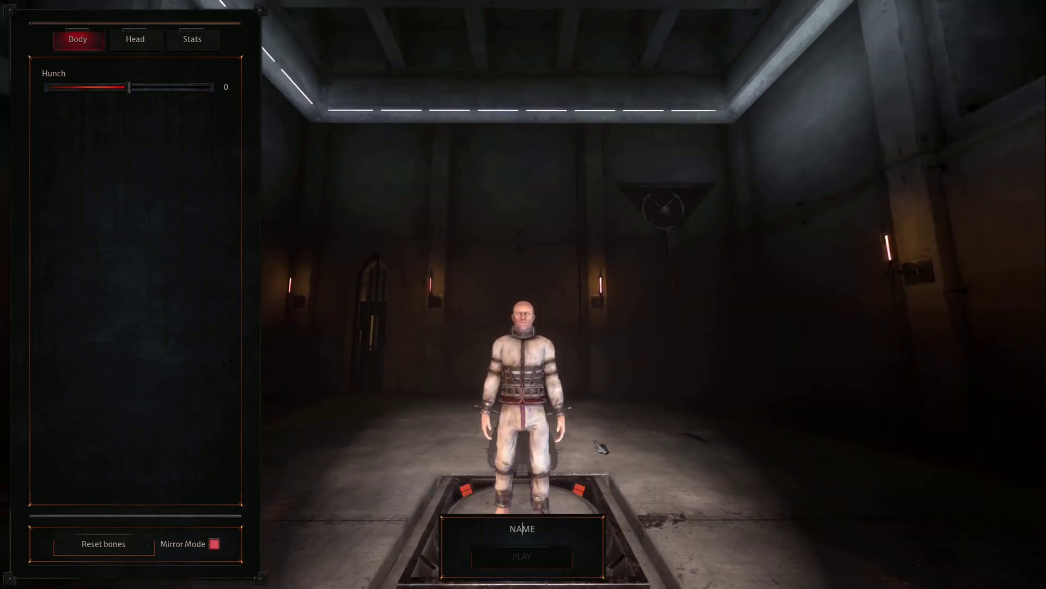
Lower the Hunch setting of the character's body to about a quarter of its range
scroll(591, 256, up, 5)
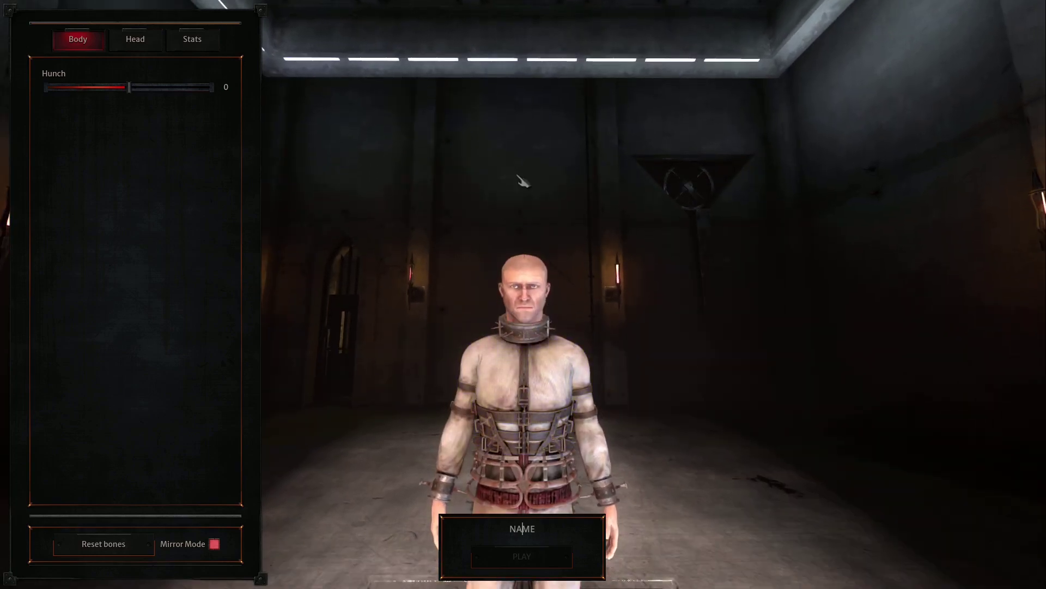
middle_drag(577, 327, 578, 285)
scroll(578, 285, down, 3)
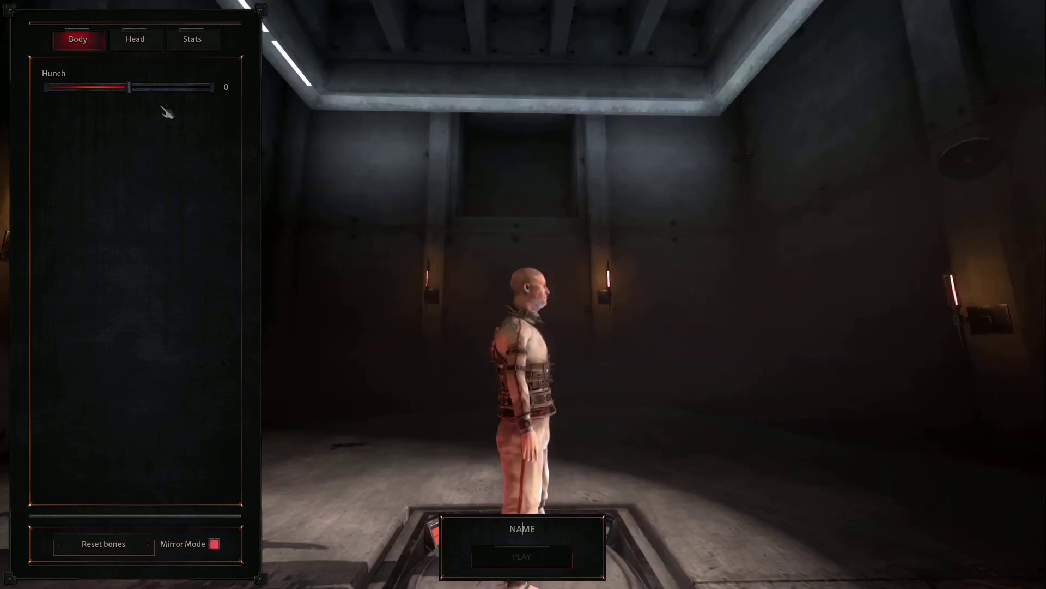
drag(90, 100, 81, 99)
middle_drag(552, 361, 534, 401)
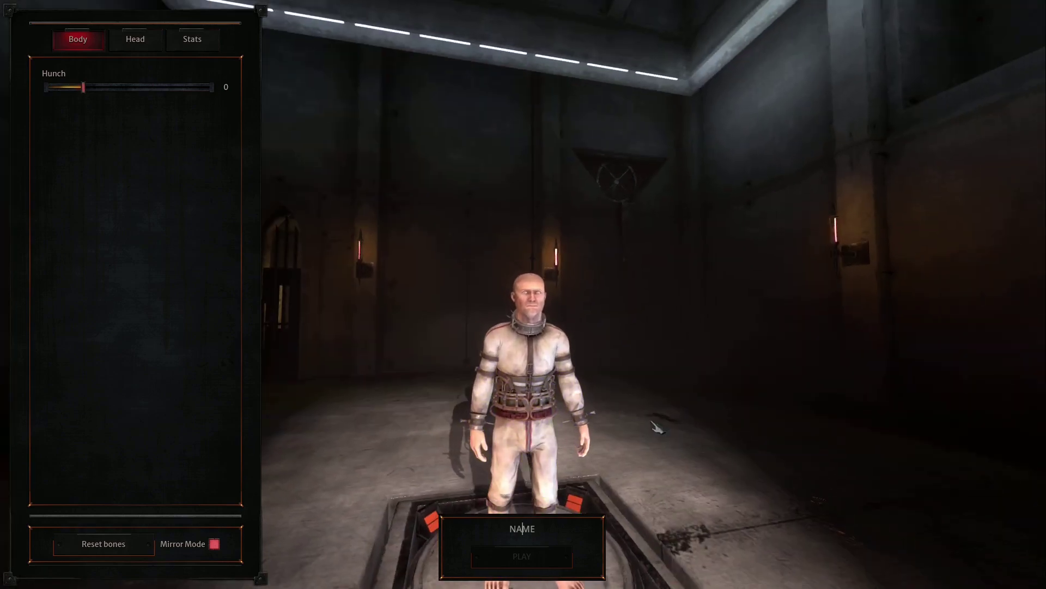
Style the character's head with the maximum skin tone, a low hair setting and the maximum tattoo setting
click(135, 39)
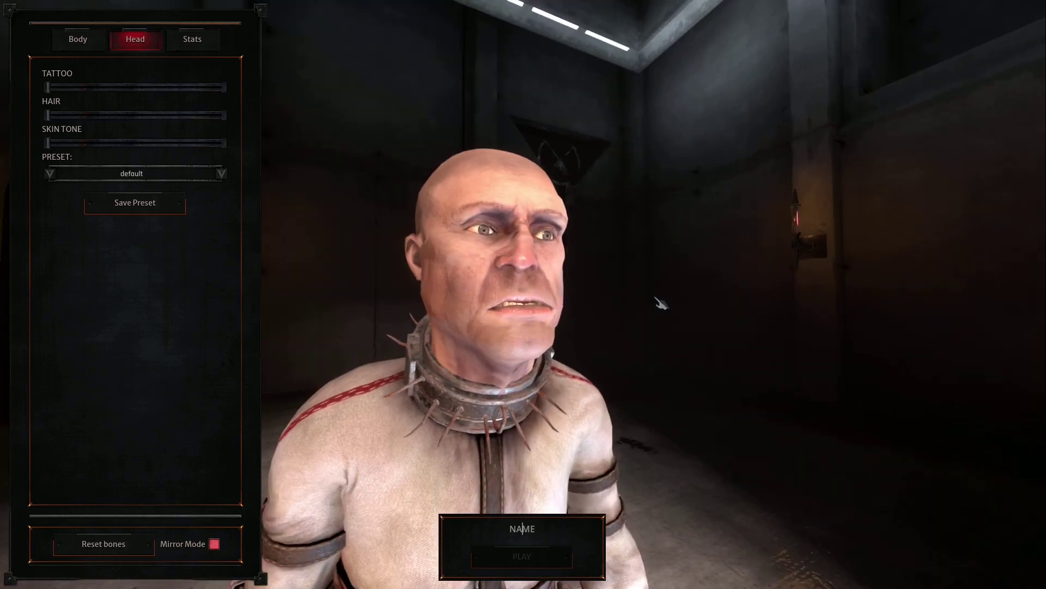
right_drag(654, 297, 521, 391)
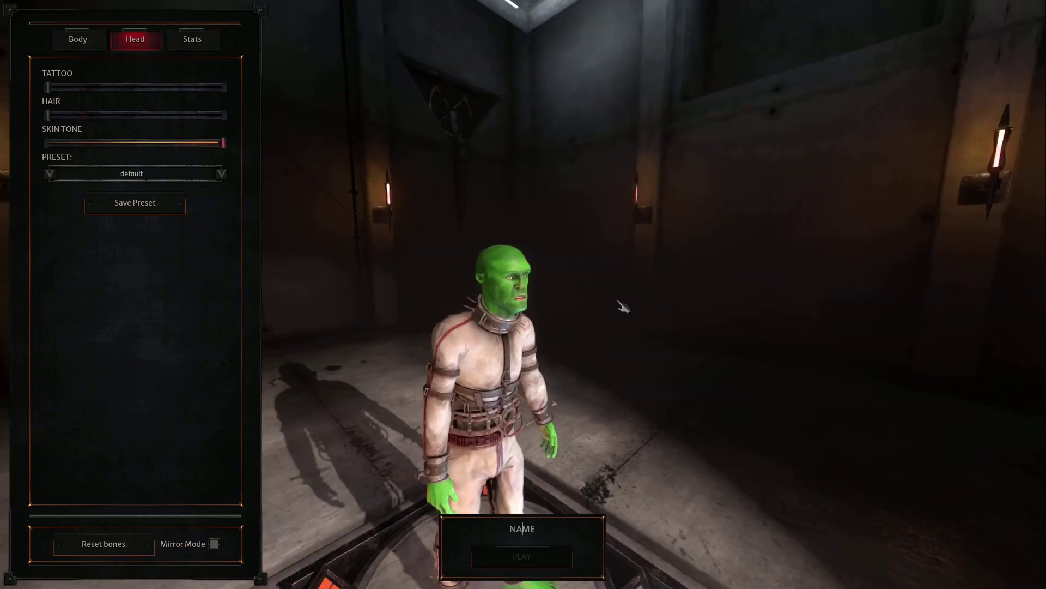
click(71, 115)
click(71, 87)
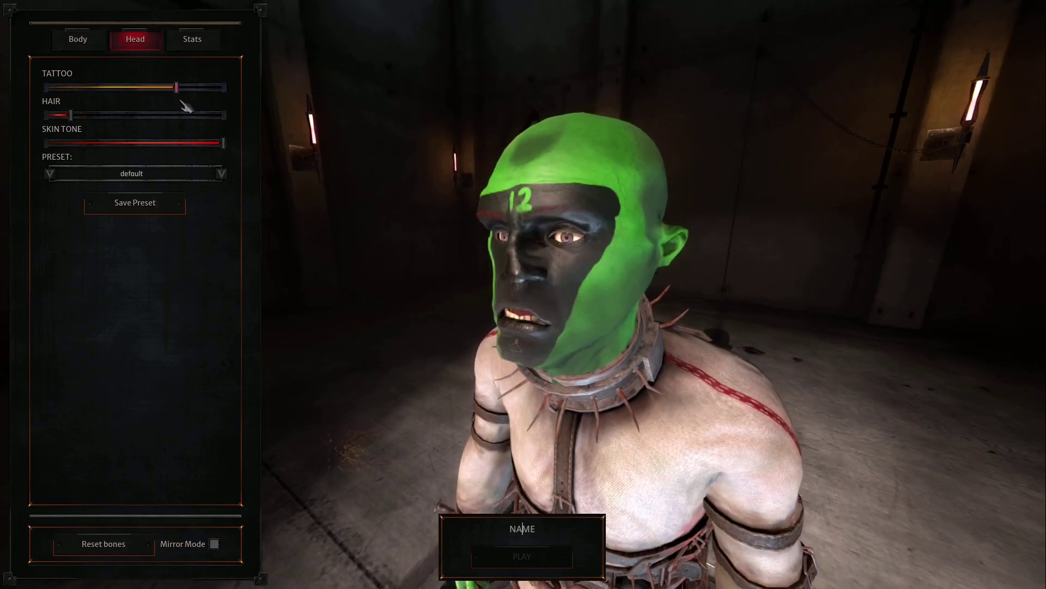
click(223, 87)
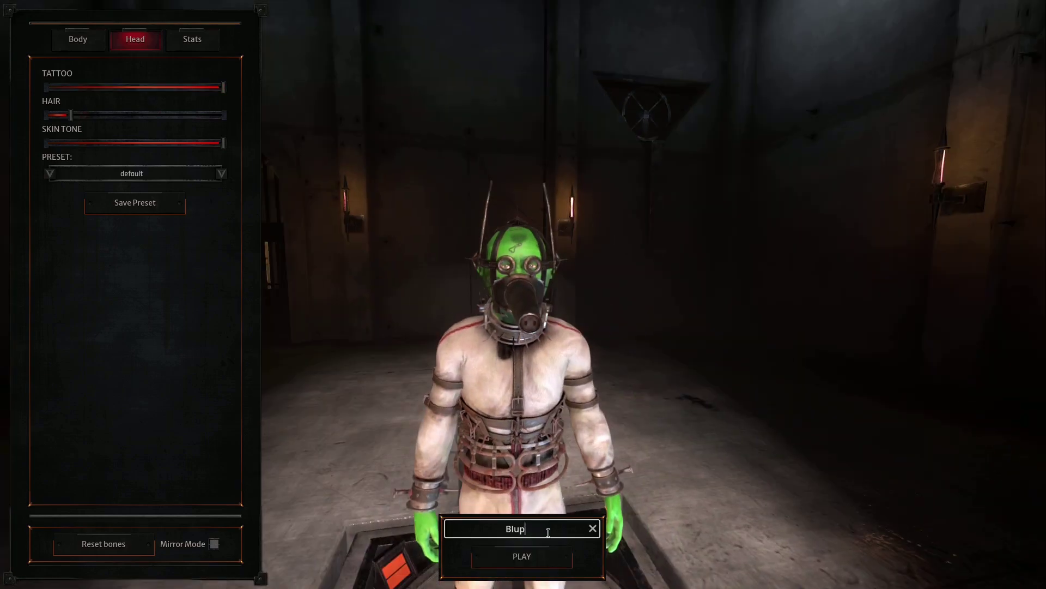
Create the character under the name Blup and enter the game with it
click(519, 561)
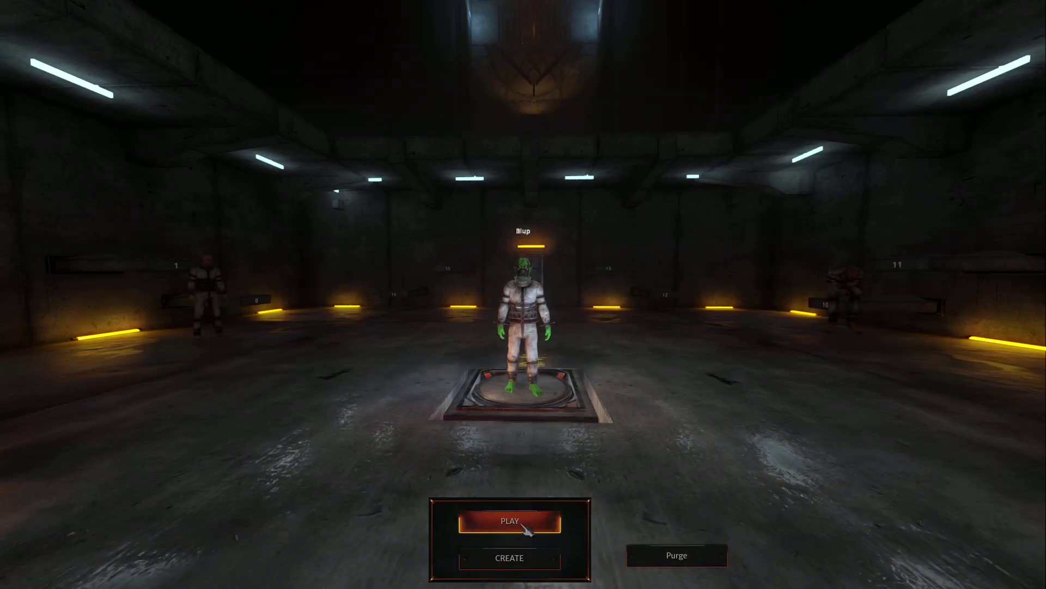
click(524, 529)
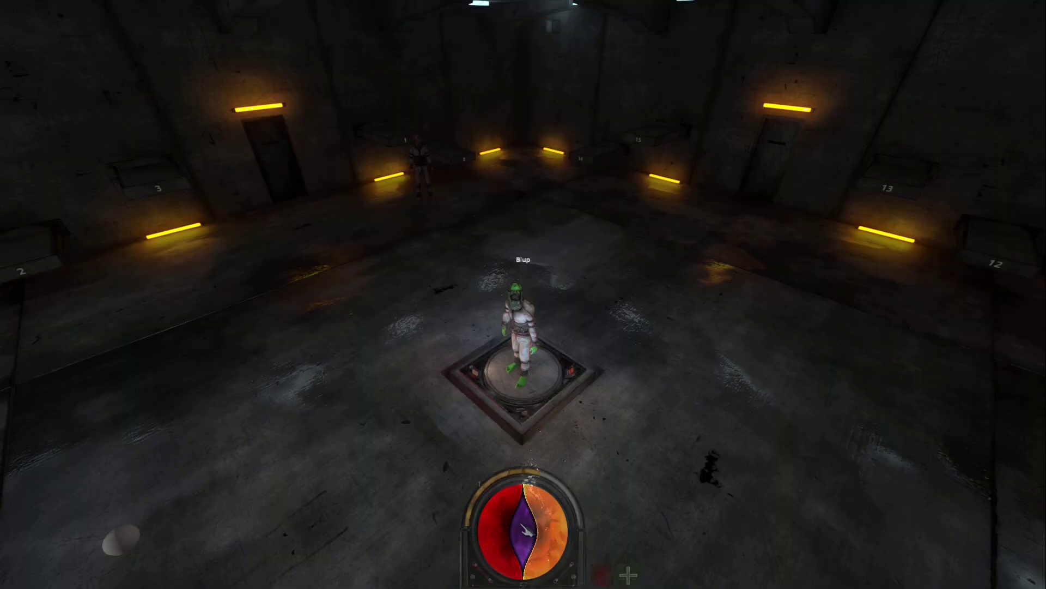
Walk the character around the prison hall to look over the numbered bunks, doors and other inmates
middle_drag(587, 355, 203, 328)
key(w)
scroll(205, 334, up, 5)
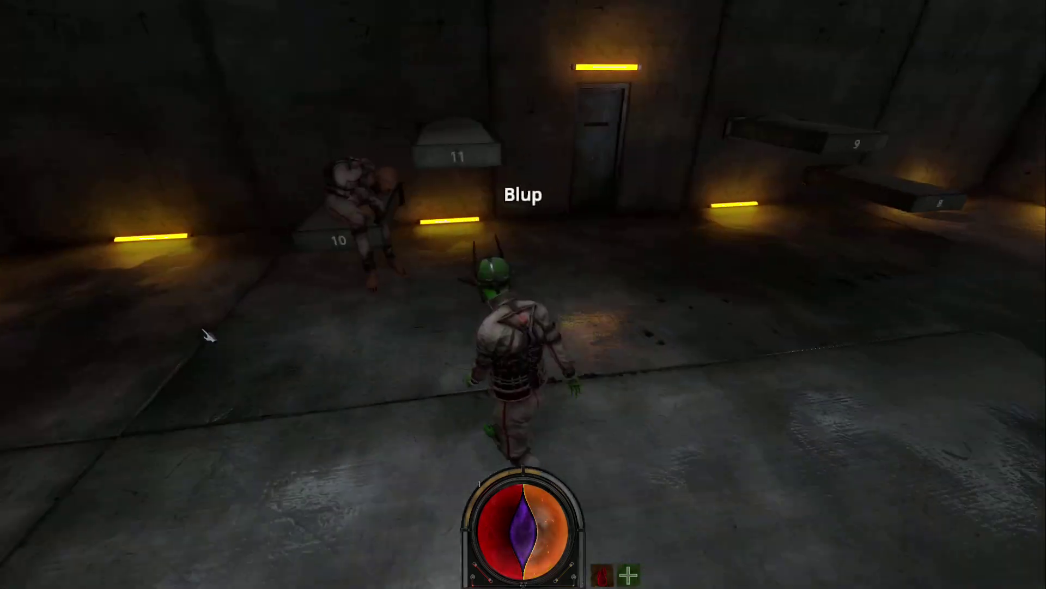
middle_drag(392, 218, 720, 236)
drag(714, 230, 727, 229)
key(w)
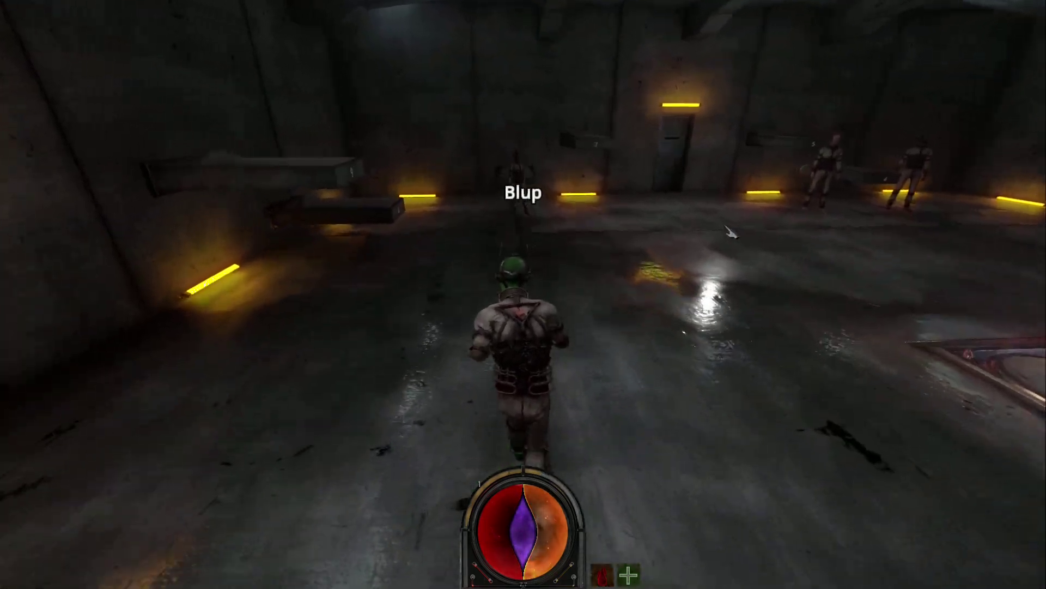
middle_drag(727, 229, 814, 250)
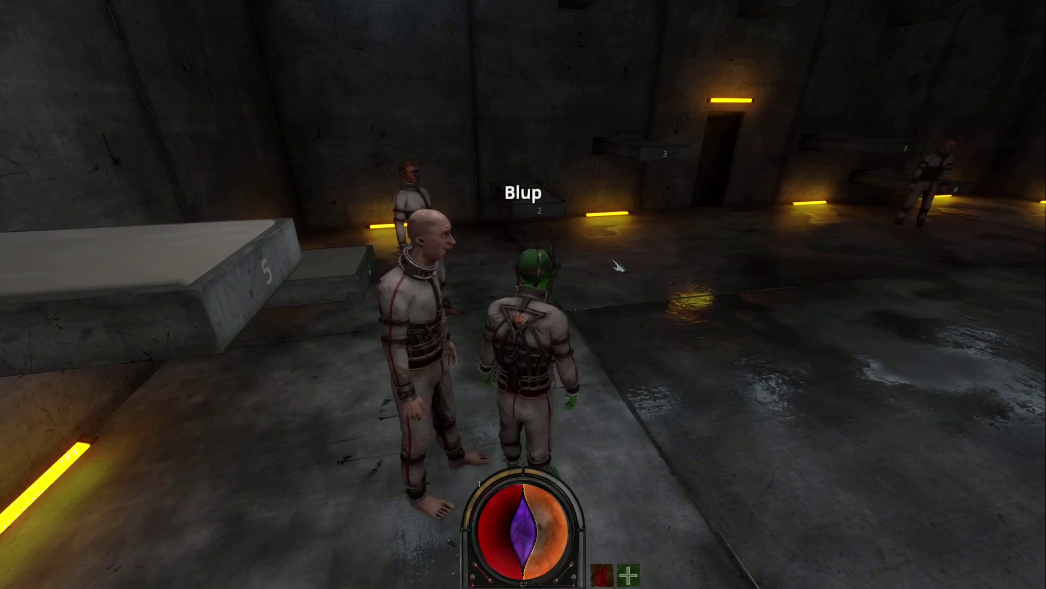
middle_drag(439, 300, 593, 197)
middle_drag(419, 309, 701, 240)
key(w)
key(w)
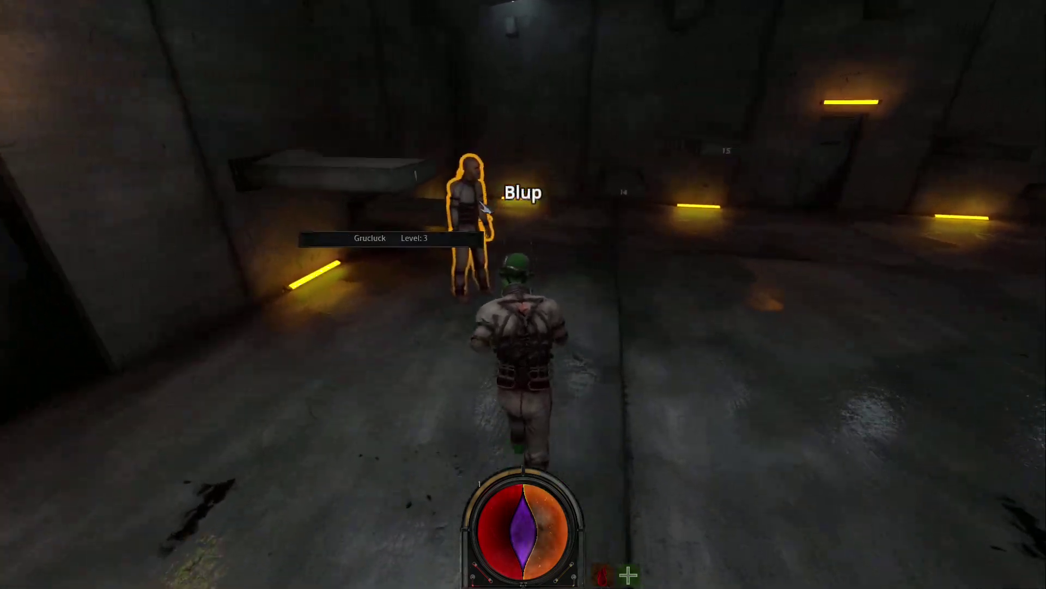
key(w)
mouse_move(481, 203)
middle_down()
mouse_move(722, 264)
mouse_move(819, 260)
mouse_move(718, 272)
mouse_move(672, 321)
mouse_move(706, 312)
mouse_move(692, 296)
mouse_move(708, 390)
mouse_move(416, 328)
mouse_move(356, 324)
mouse_move(285, 344)
mouse_move(592, 395)
middle_up()
key(w)
key(w)
key(w)
scroll(287, 346, down, 5)
drag(592, 395, 703, 411)
scroll(703, 411, down, 5)
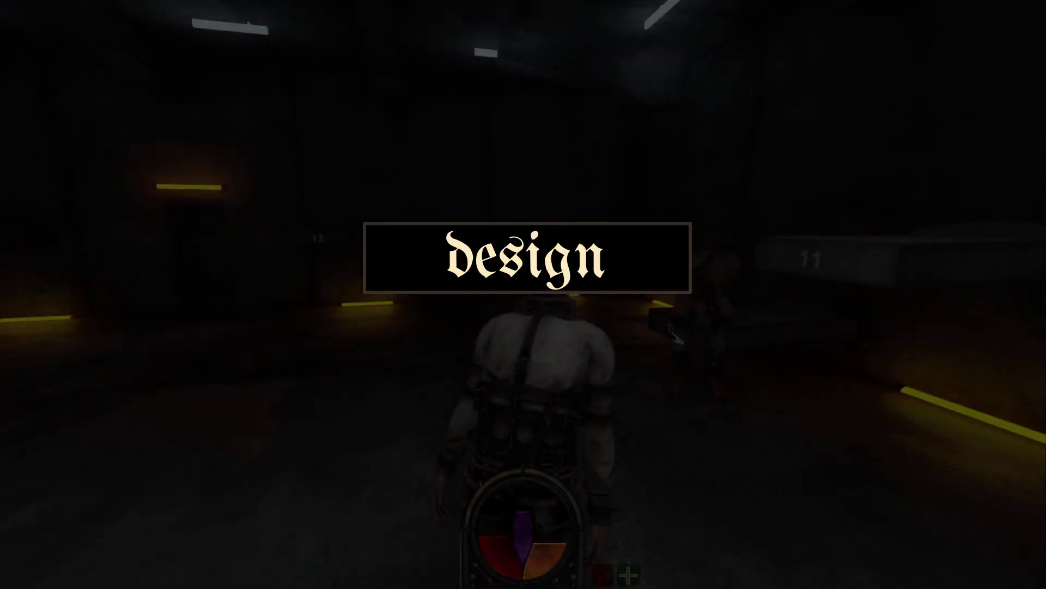
Open the character's inventory and equip the mask from the bag in the head slot
middle_drag(676, 334, 659, 337)
scroll(660, 339, down, 5)
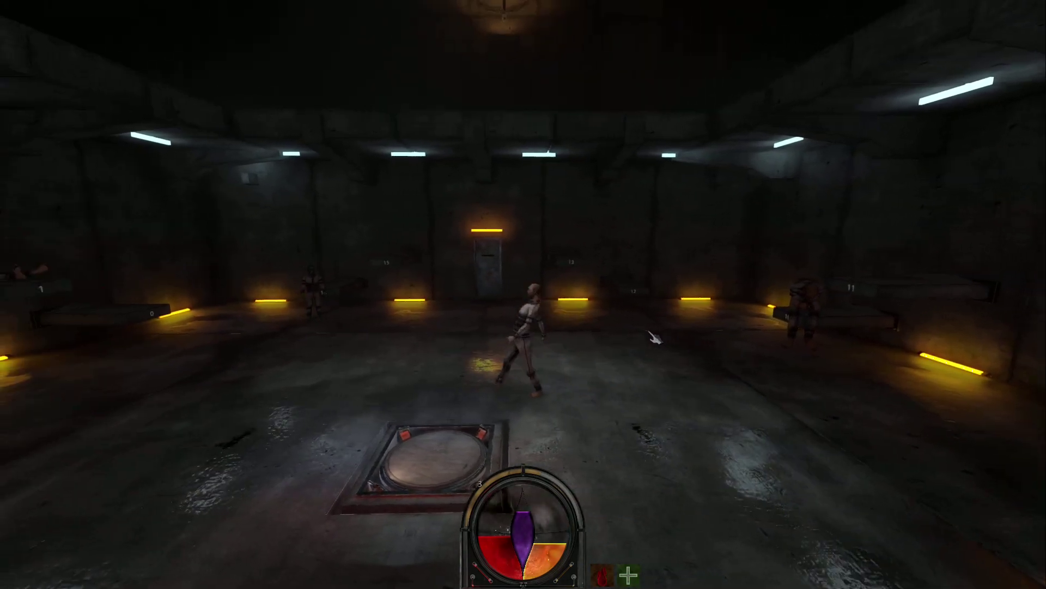
key(a)
key(s)
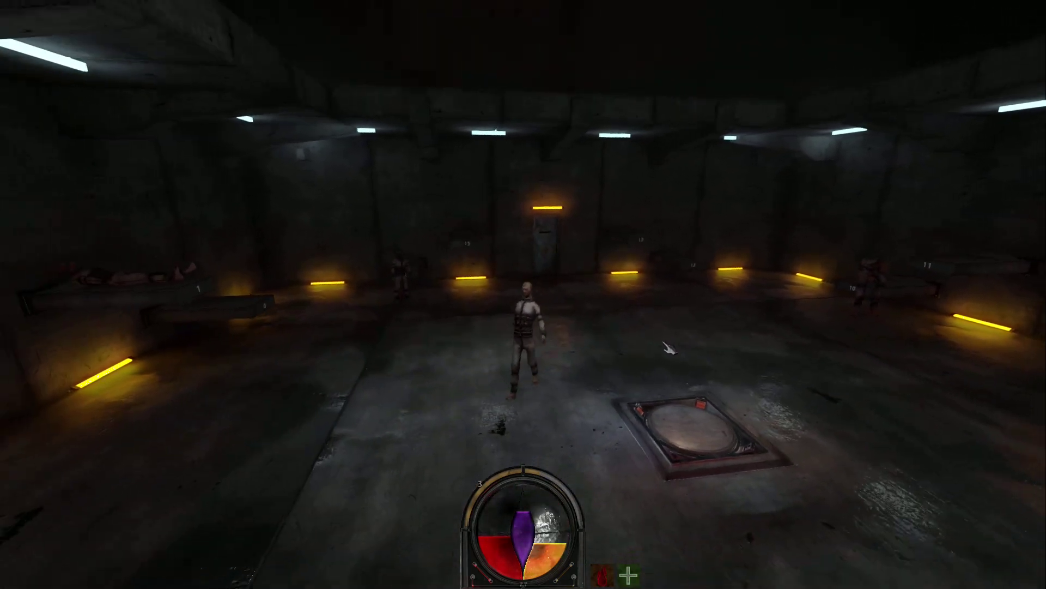
scroll(666, 348, up, 5)
key(i)
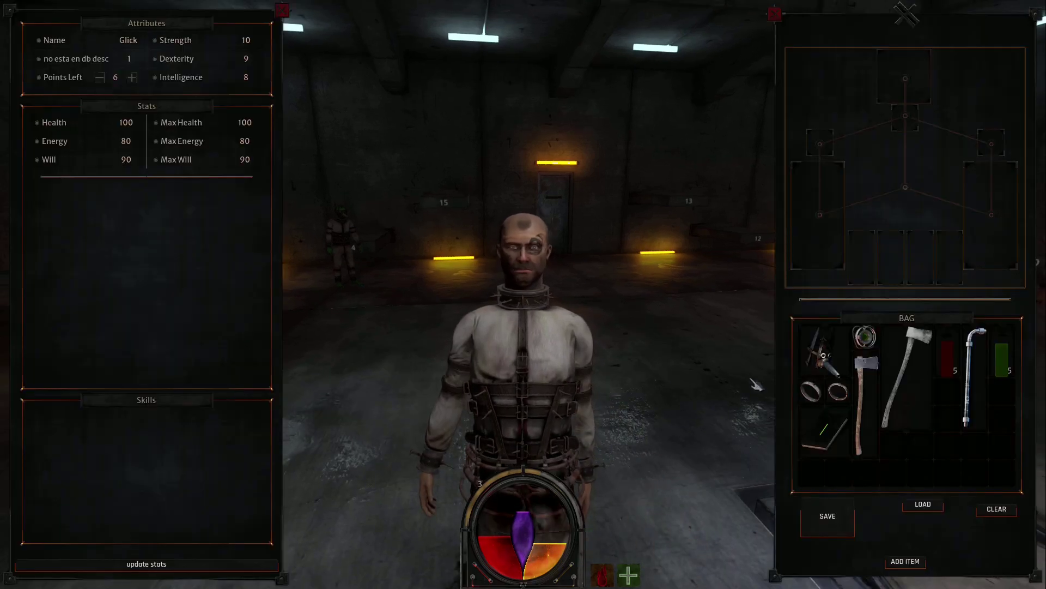
middle_drag(723, 380, 700, 374)
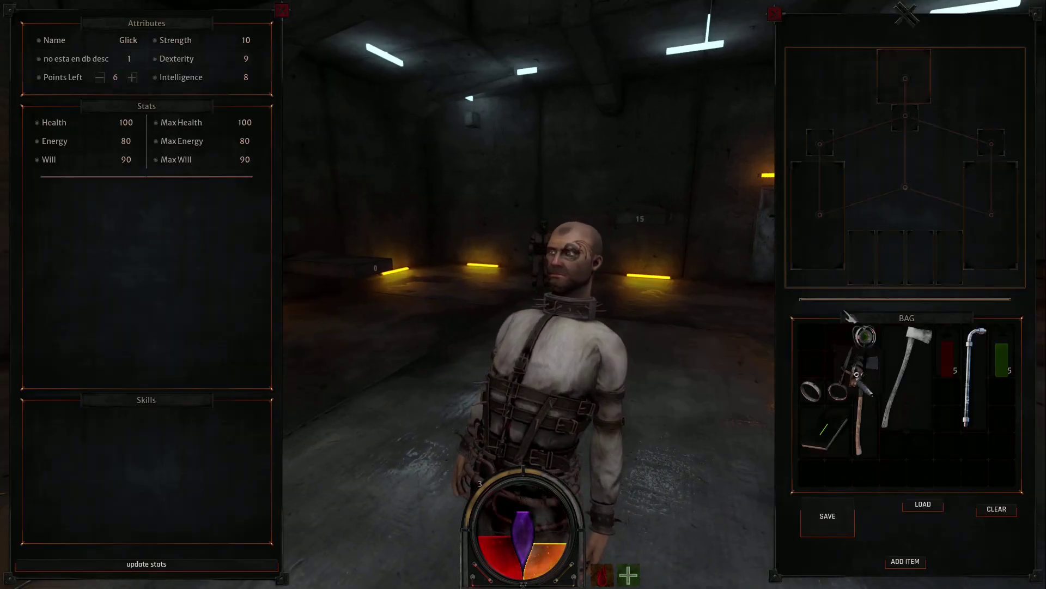
drag(905, 75, 913, 97)
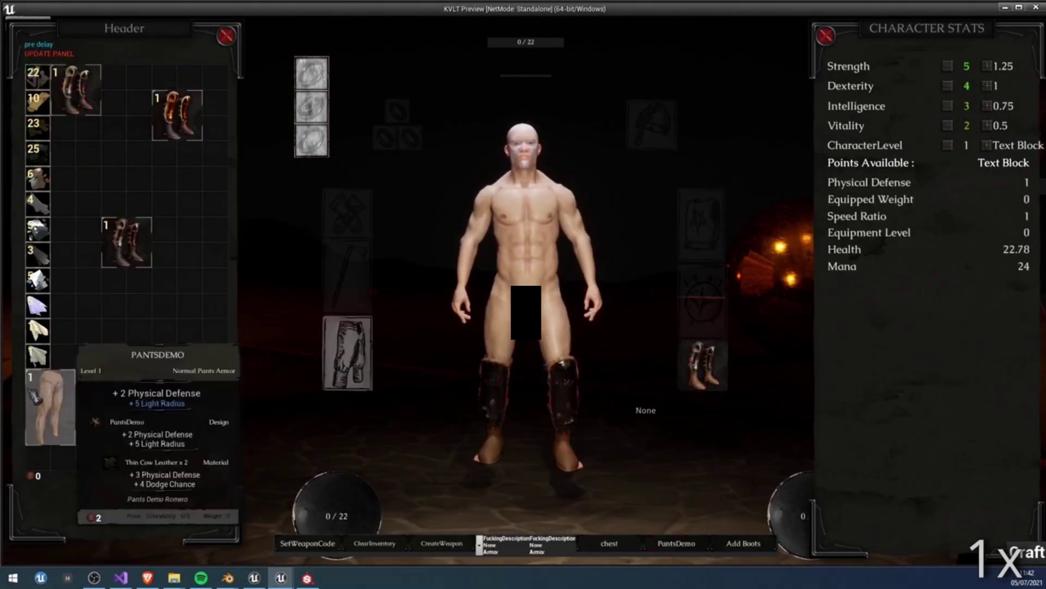
Switch to the KVLT Preview and equip the PantsDemo pants and a chest armor from the inventory
drag(40, 404, 364, 347)
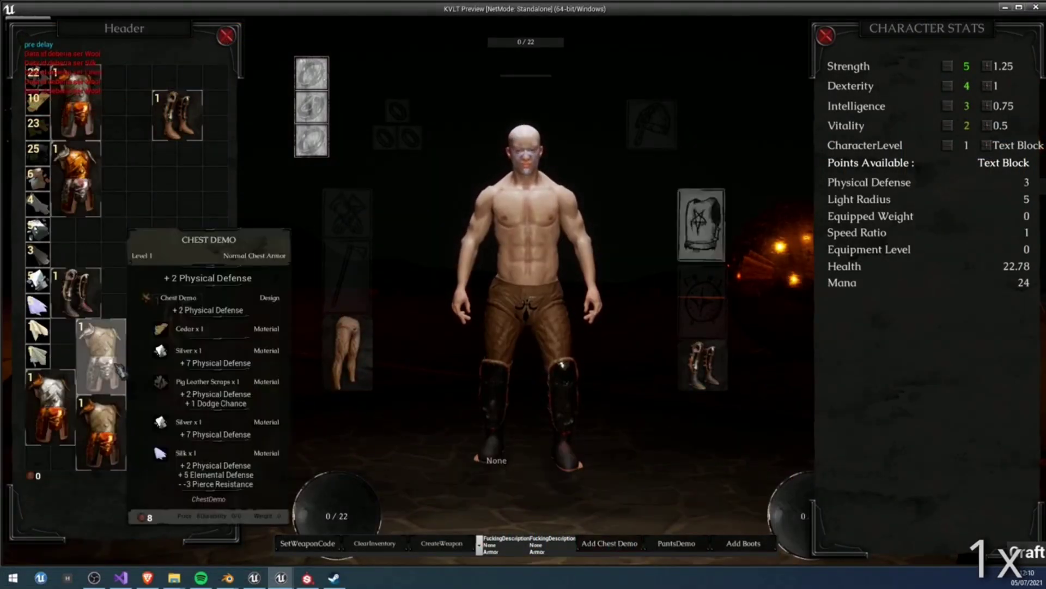
drag(103, 174, 731, 215)
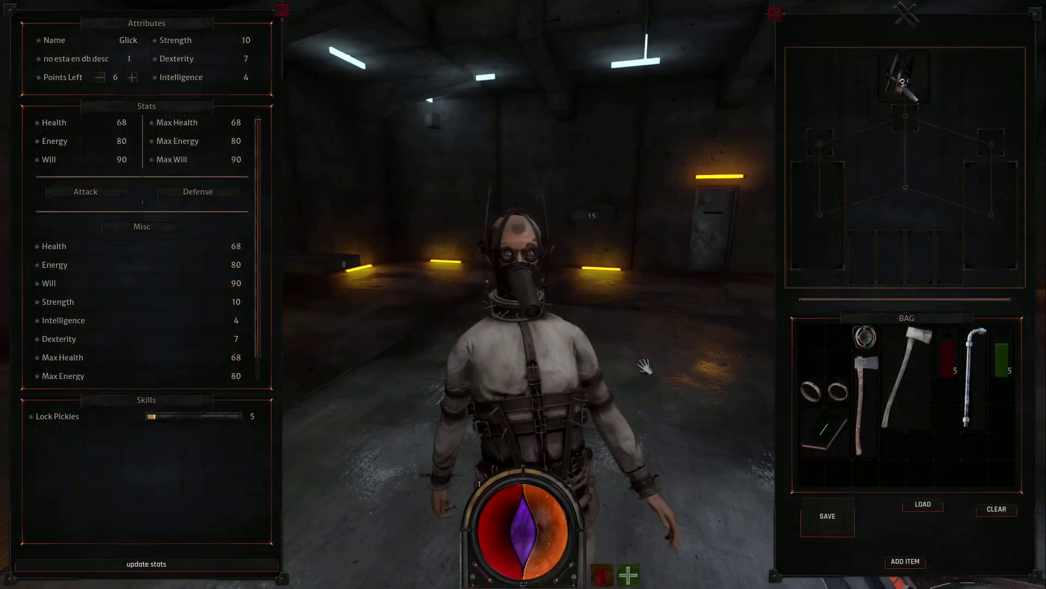
Move the masked character around the hall with the stats and inventory open to examine the mask from several sides
key(s)
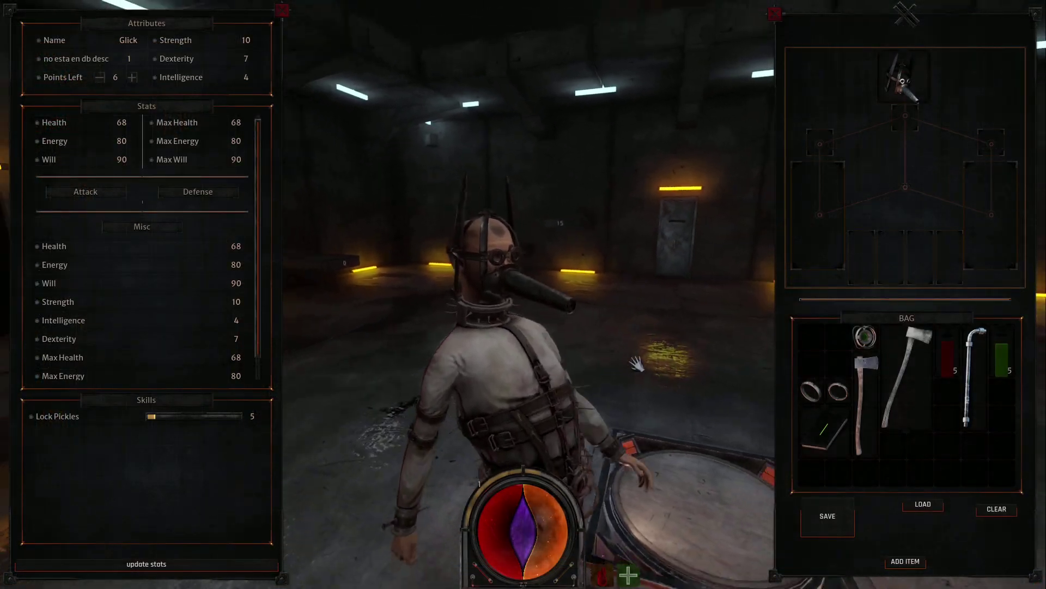
key(d)
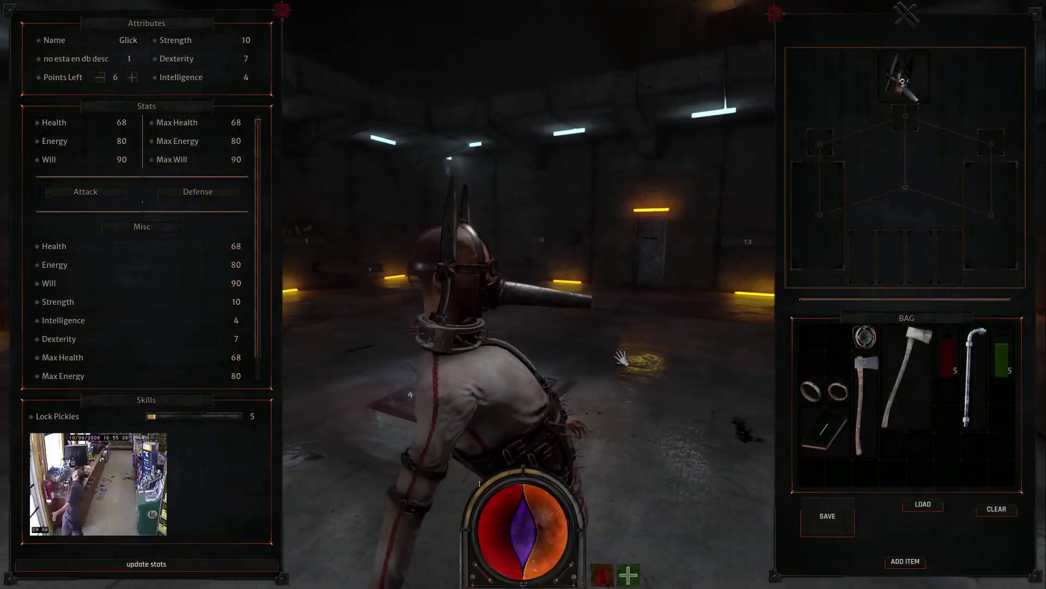
key(w)
key(a)
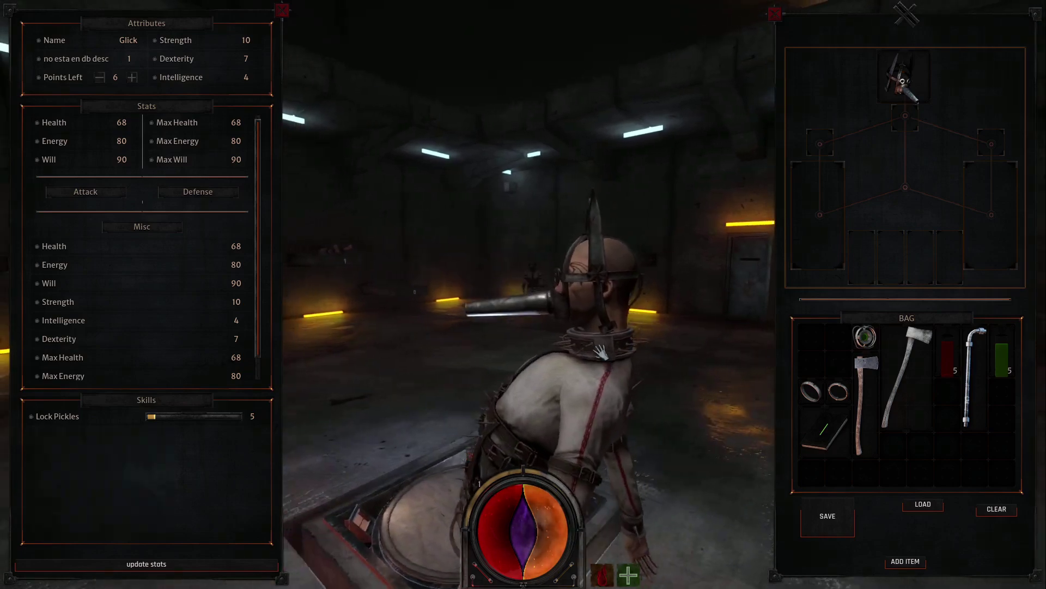
key(s)
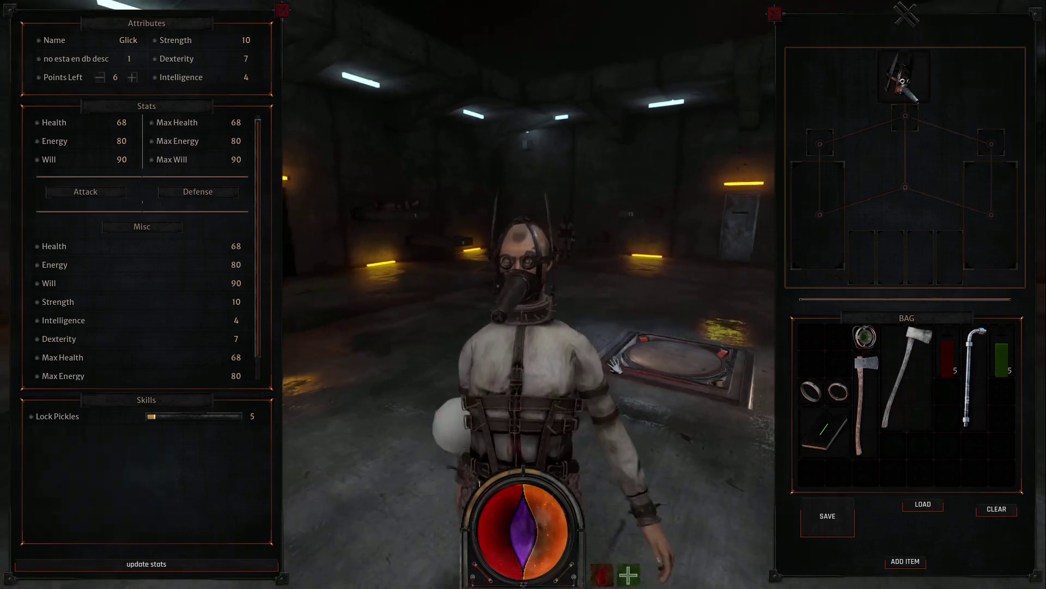
key(d)
key(a)
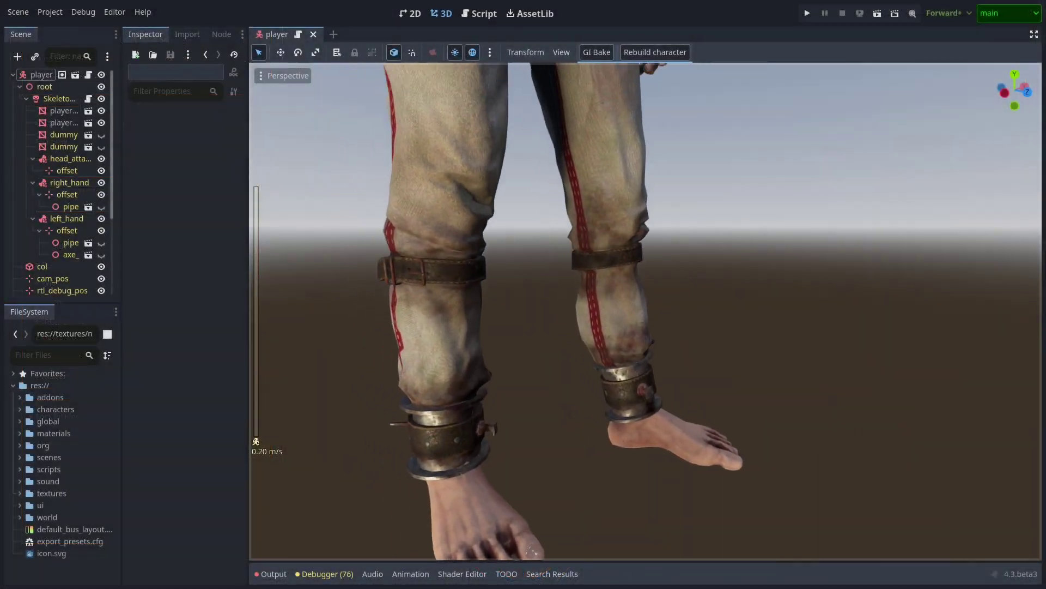
Switch to the Godot editor and inspect the player model's outfit from the ankle cuffs up to the shoulder
key(s)
key(e)
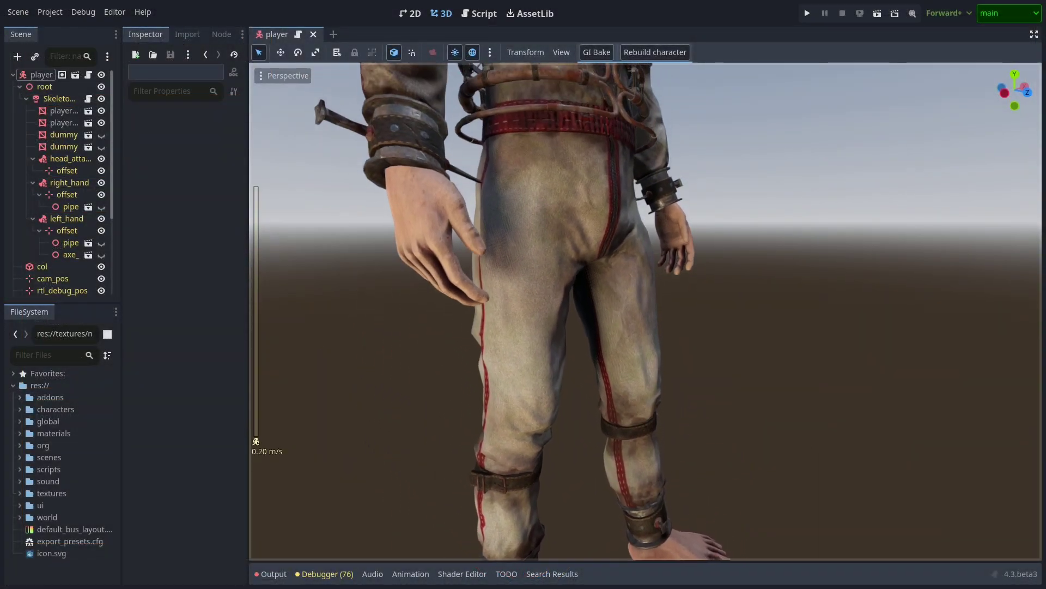
key(a)
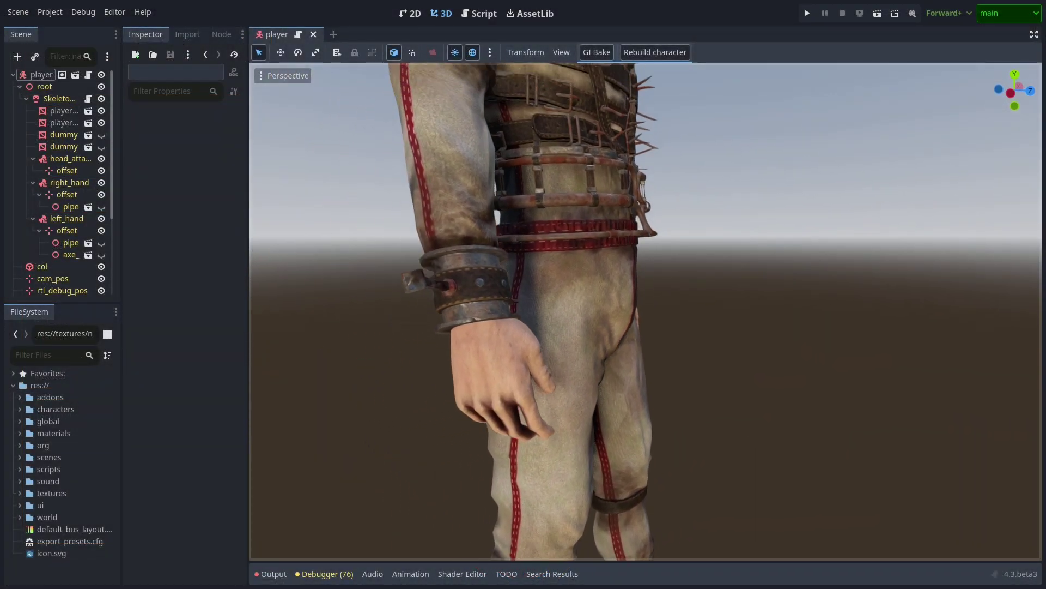
key(e)
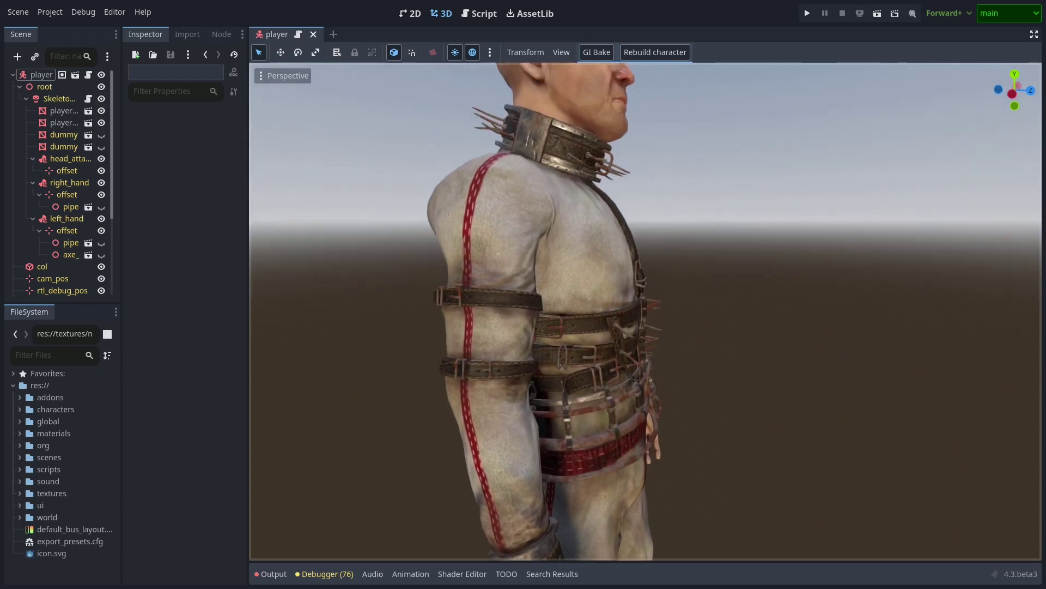
key(a)
key(e)
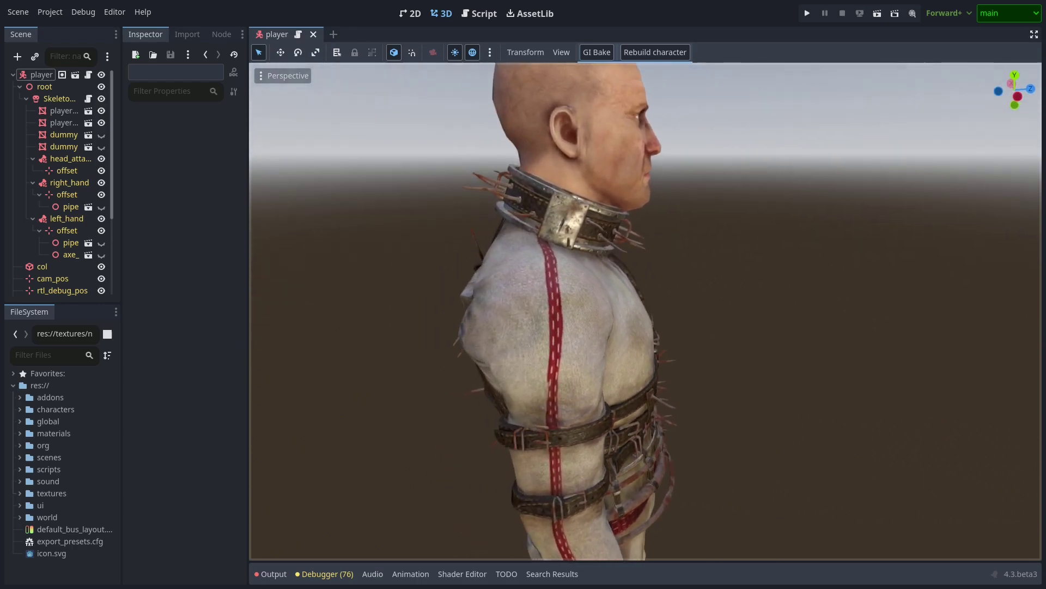
Examine the spiked collar and the straps on the back of the player model's jacket
right_drag(769, 354, 790, 357)
scroll(646, 311, up, 2)
key(s)
key(a)
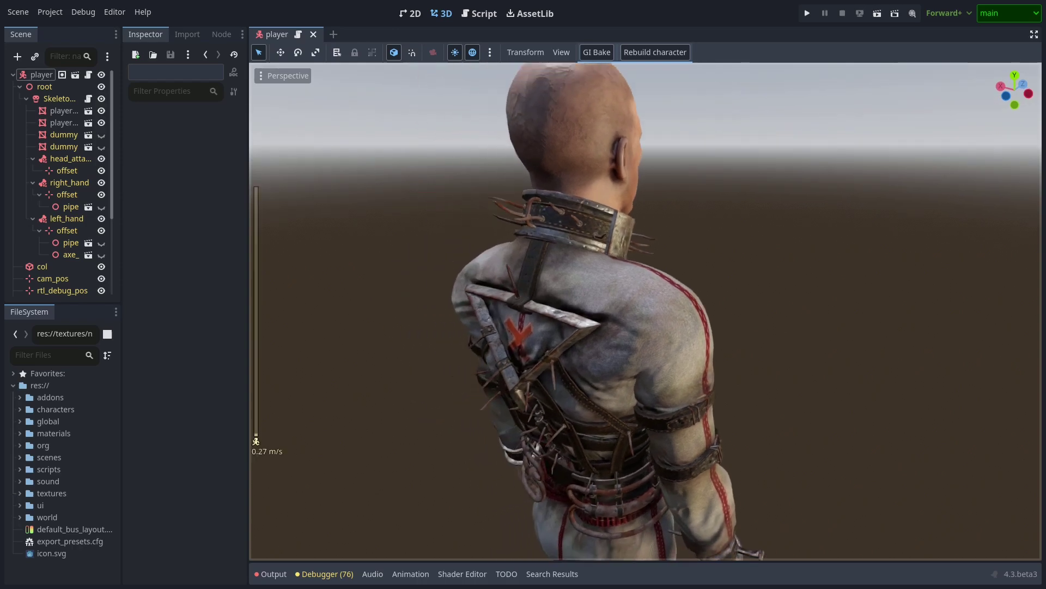
right_drag(744, 366, 823, 302)
key(s)
key(w)
key(d)
mouse_move(609, 412)
right_down()
mouse_move(609, 455)
mouse_move(608, 398)
right_up()
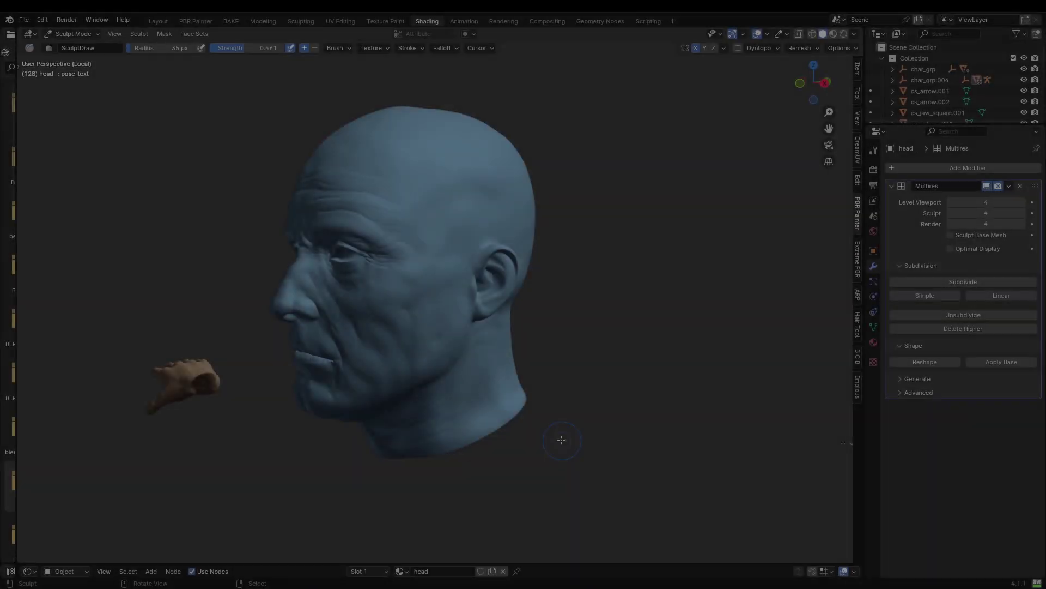
Switch to Blender and examine the sculpted head and its textured version from the side
mouse_move(568, 436)
middle_down()
mouse_move(617, 419)
mouse_move(704, 430)
mouse_move(664, 447)
mouse_move(630, 439)
middle_up()
scroll(631, 439, down, 4)
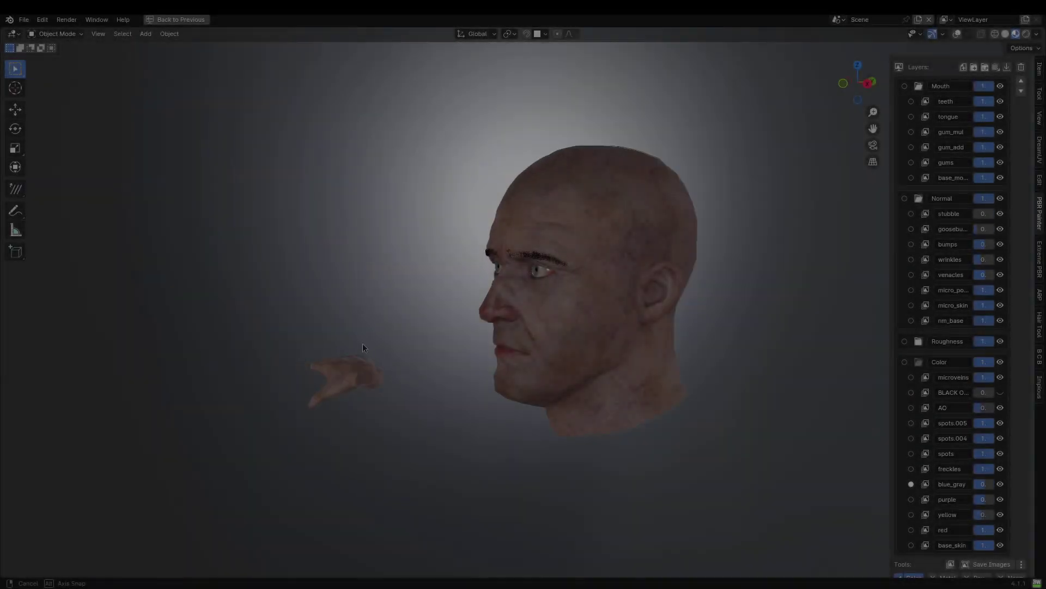
middle_drag(362, 342, 322, 350)
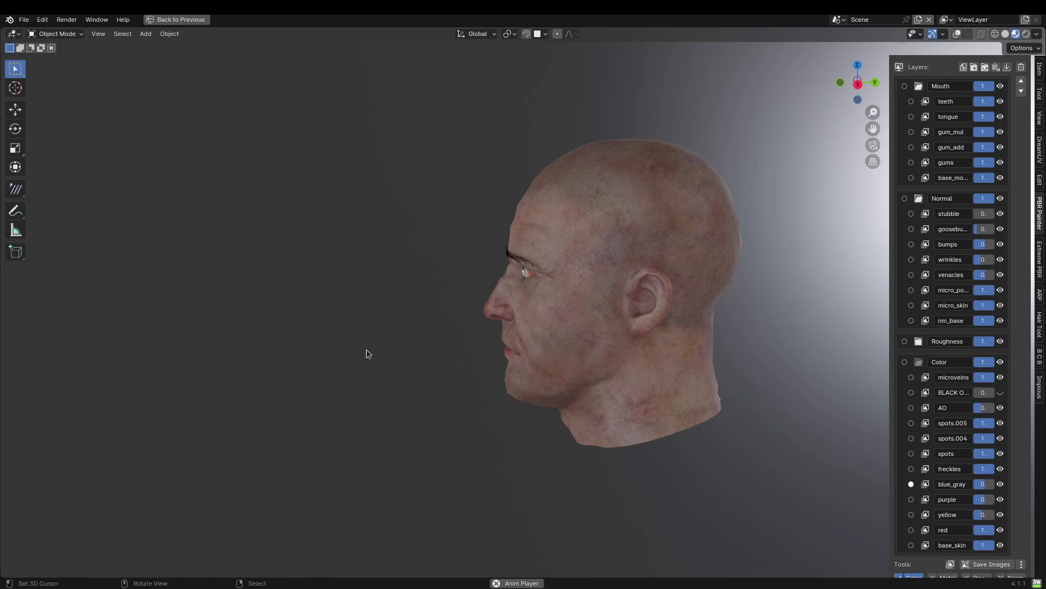
Leave the maximized viewport and enter Edit Mode on the head mesh with nothing selected
key(space)
key(ctrl+space)
middle_drag(443, 330, 606, 288)
key(Tab)
key(alt+a)
scroll(106, 245, up, 8)
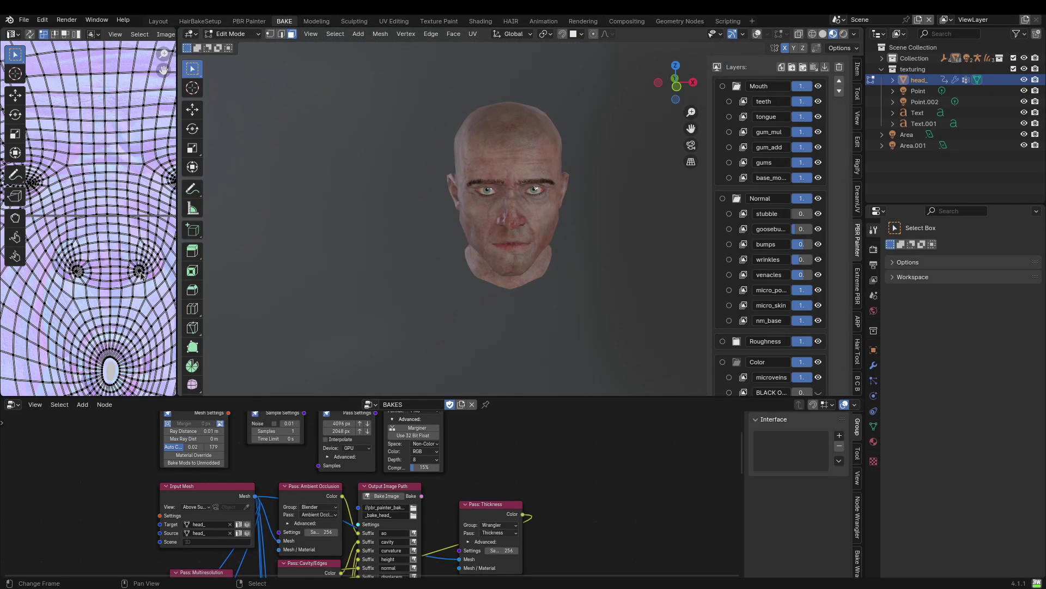
Return the head to Object Mode and examine its textured surface and the normal map head_n.png
middle_drag(142, 277, 83, 218)
key(ctrl+alt+space)
middle_drag(496, 266, 497, 359)
key(Tab)
scroll(517, 346, up, 2)
key(ctrl+alt+space)
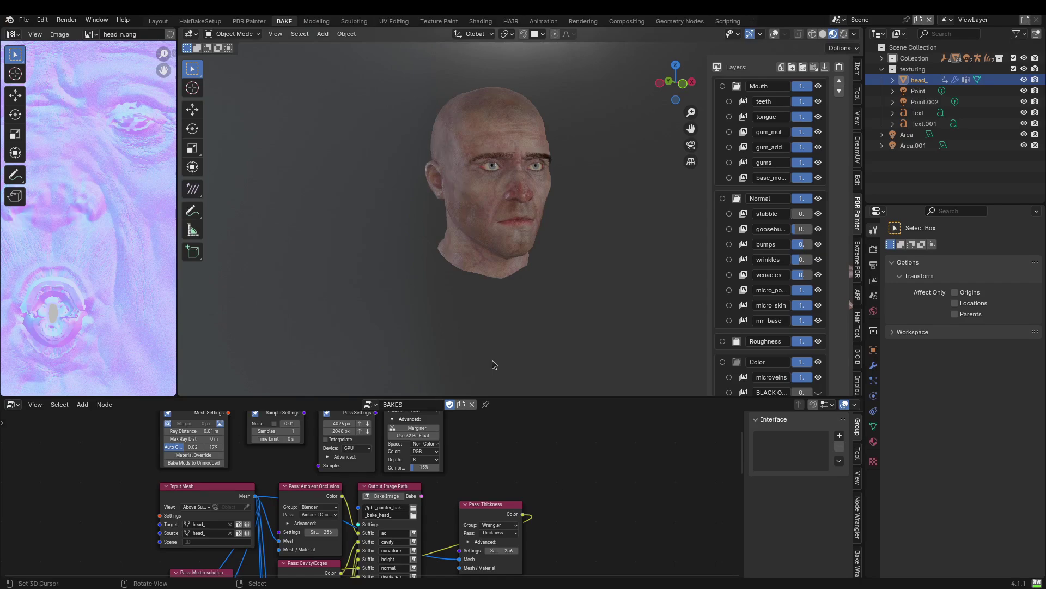
middle_drag(519, 317, 472, 374)
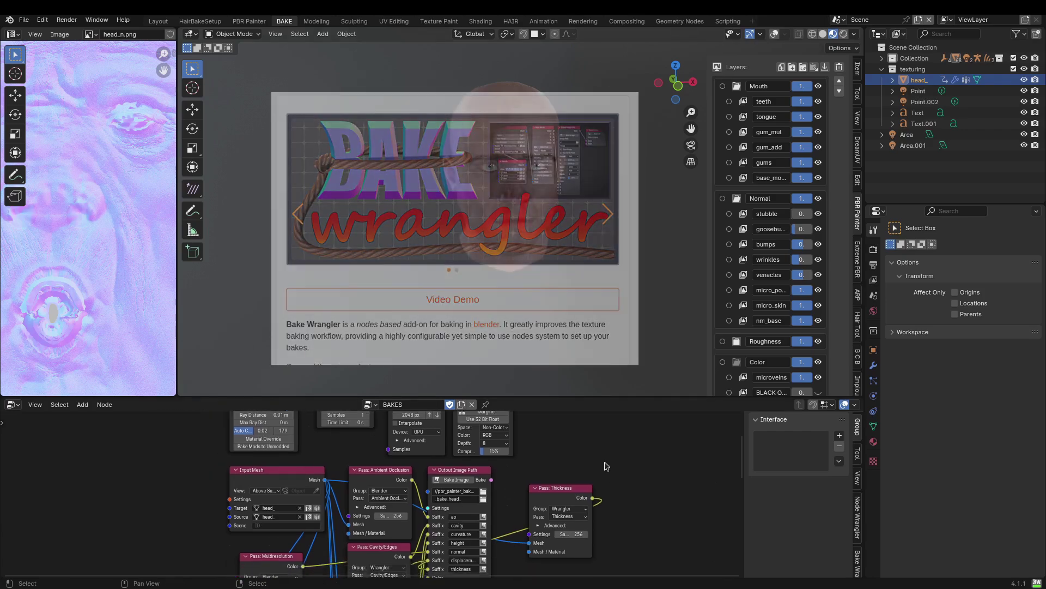
Maximize the node editor and examine the head's BAKES node tree, including its settings, pass and output nodes
key(ctrl+space)
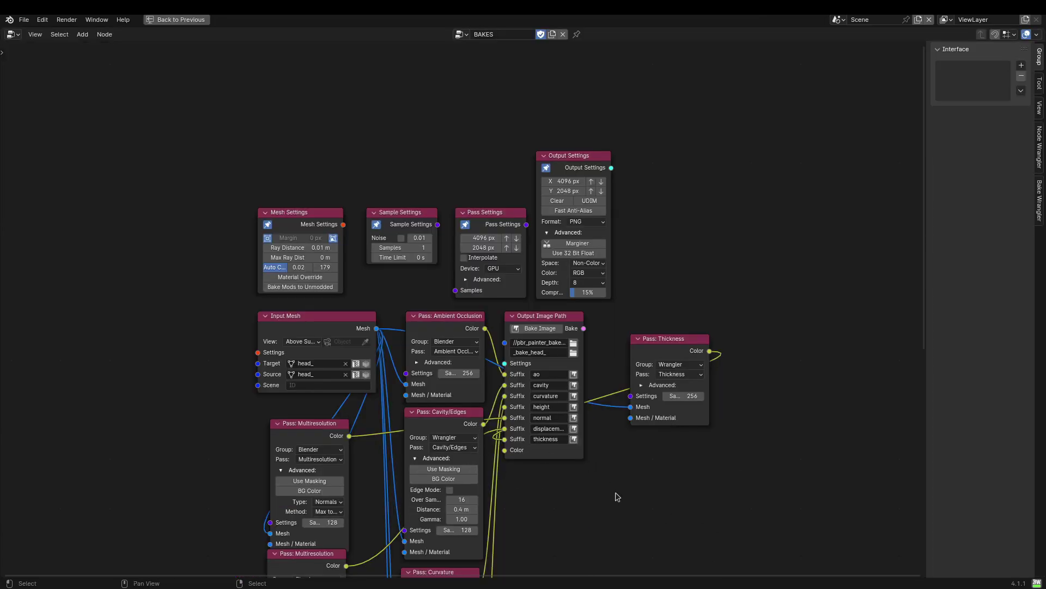
middle_drag(614, 492, 591, 442)
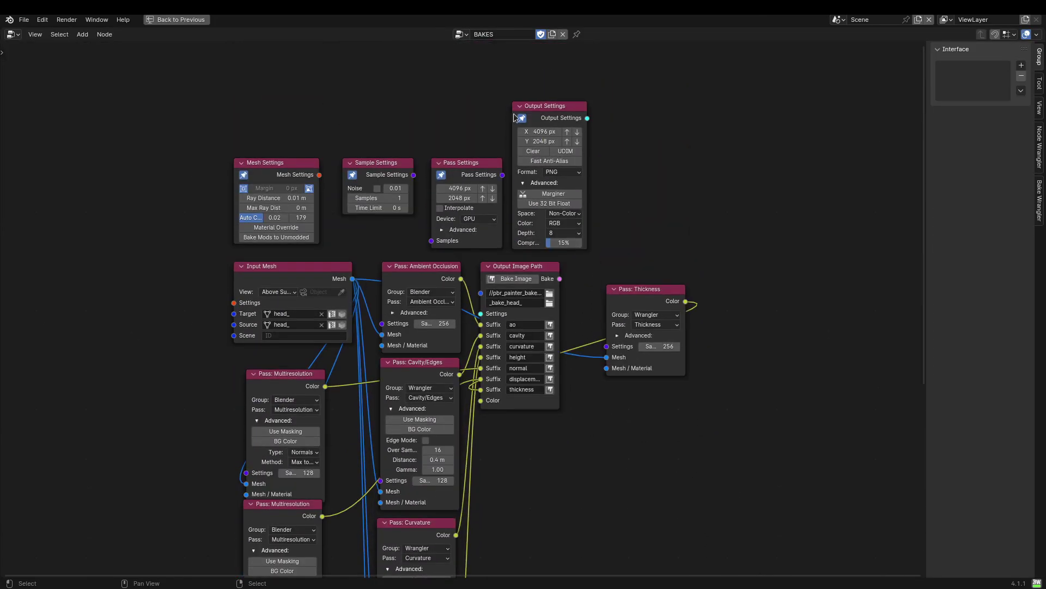
click(461, 35)
click(481, 51)
middle_drag(519, 287, 463, 218)
middle_drag(554, 203, 565, 254)
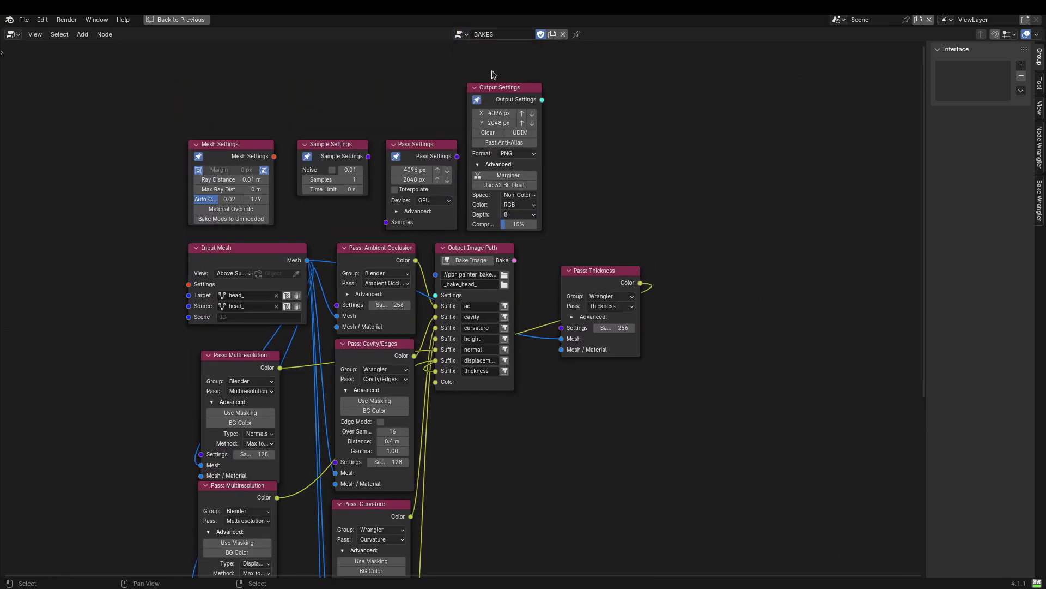
Switch the node editor to the EXPORT tree and examine its Output Image Path and Batch Bake nodes
click(461, 35)
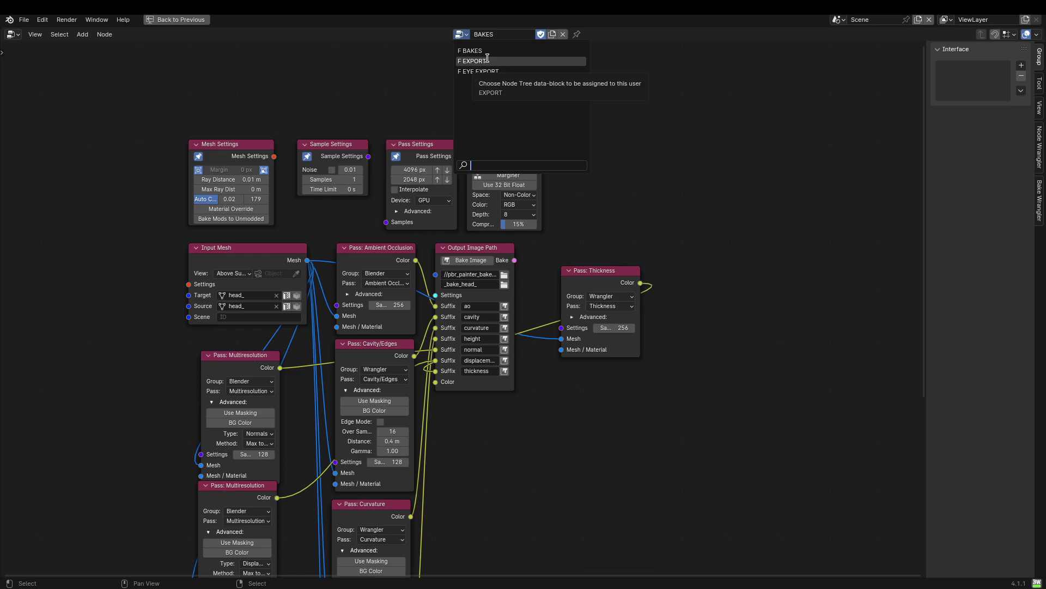
click(487, 60)
scroll(367, 414, down, 3)
middle_drag(366, 414, 474, 238)
scroll(470, 236, up, 4)
scroll(474, 239, up, 4)
middle_drag(537, 193, 466, 227)
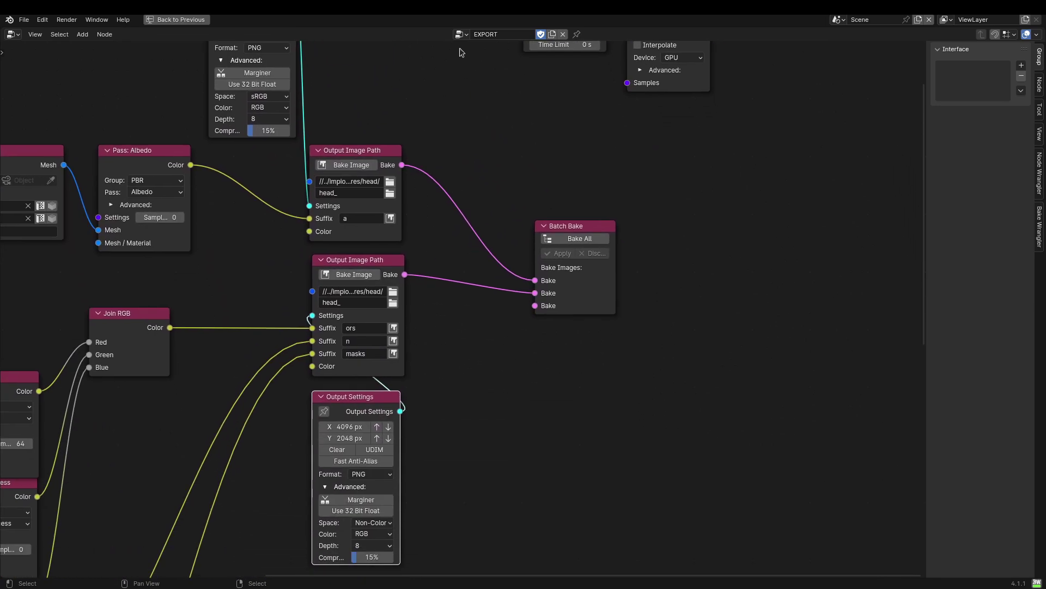
click(481, 70)
click(462, 35)
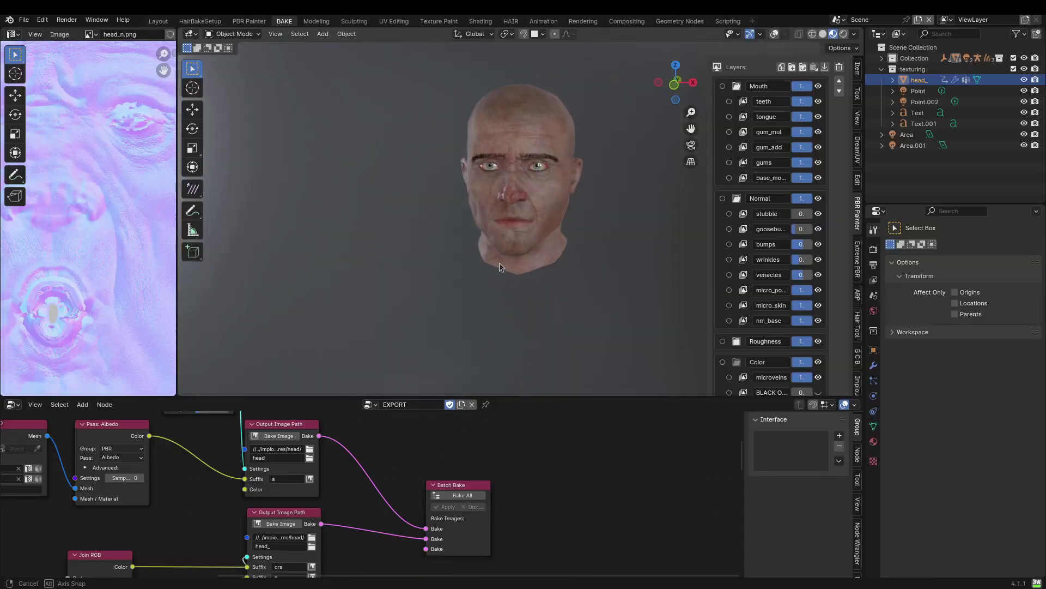
View the textured head in a maximized viewport and check the PBR Painter add-on's preferences
middle_drag(499, 262, 543, 270)
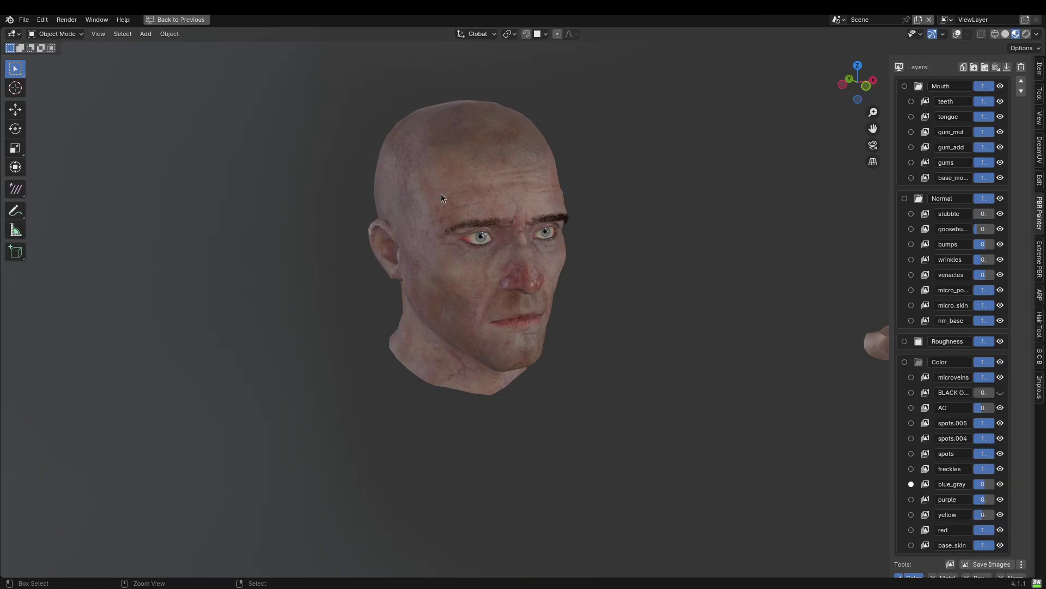
middle_drag(441, 192, 505, 249)
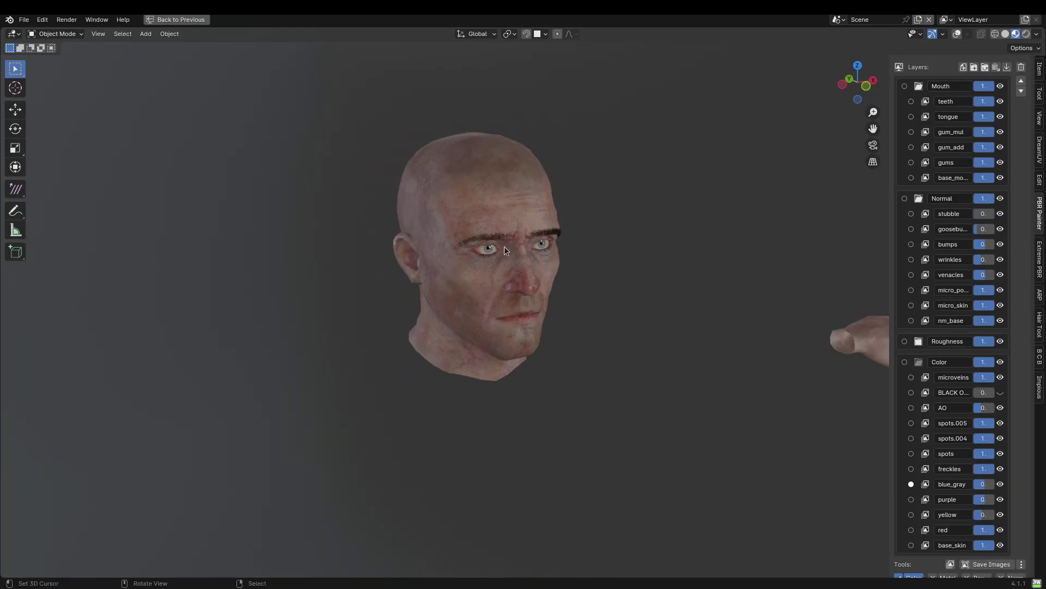
click(41, 20)
key(Return)
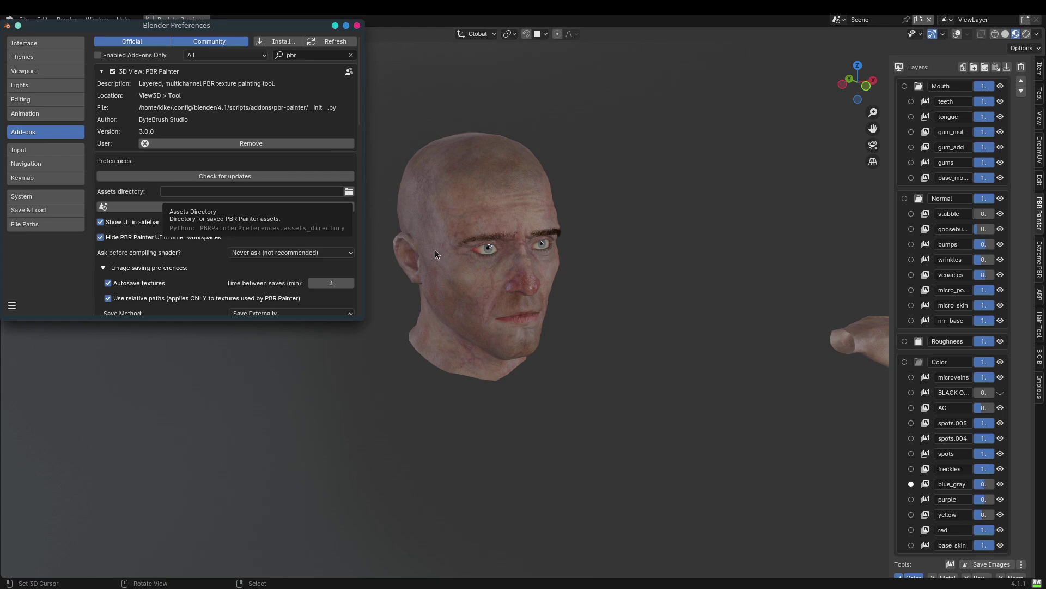
click(357, 26)
scroll(932, 133, up, 1)
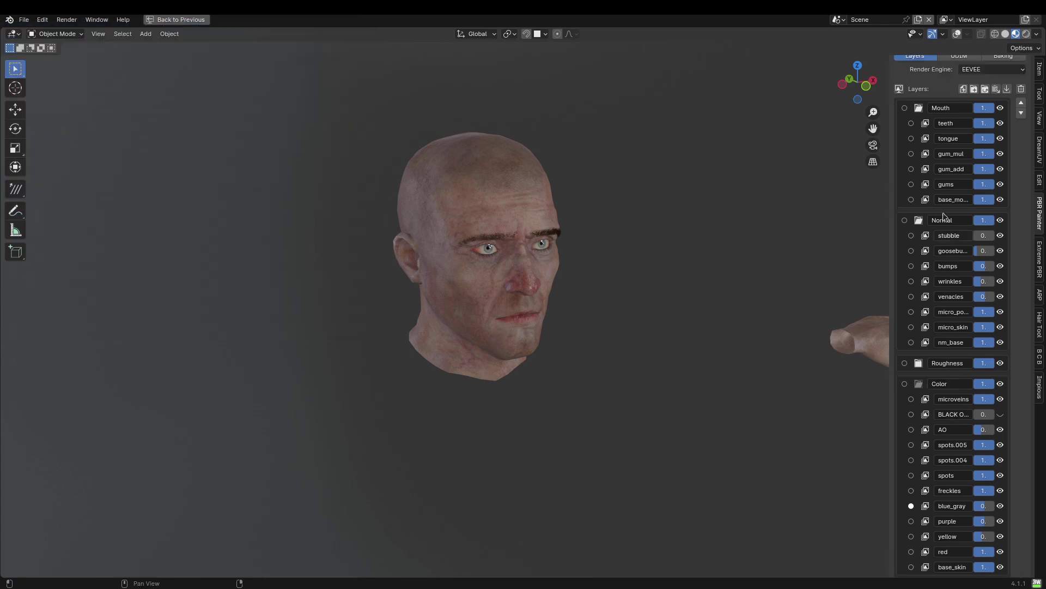
Examine the head in profile and its PBR Painter layer stack and paint tools in the PBR Painter workspace
middle_drag(654, 313, 902, 331)
scroll(915, 327, down, 1)
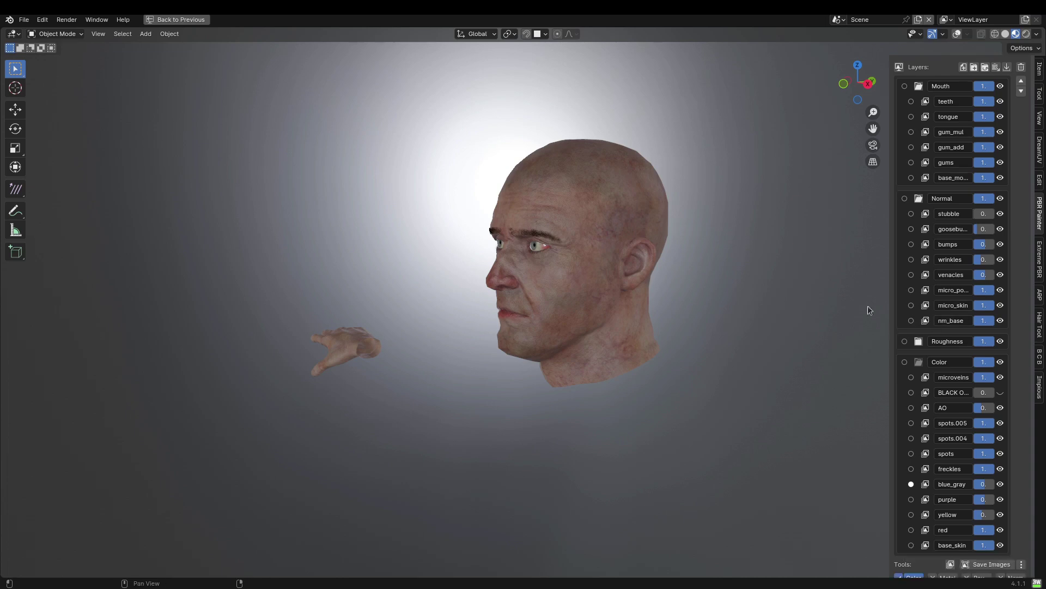
key(ctrl+space)
click(247, 22)
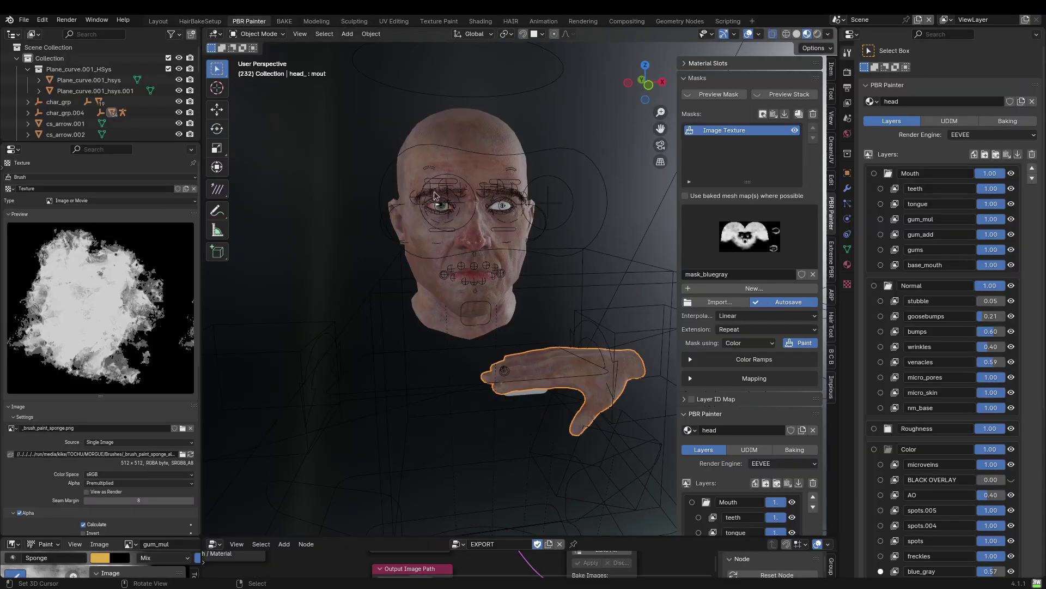
scroll(933, 279, down, 10)
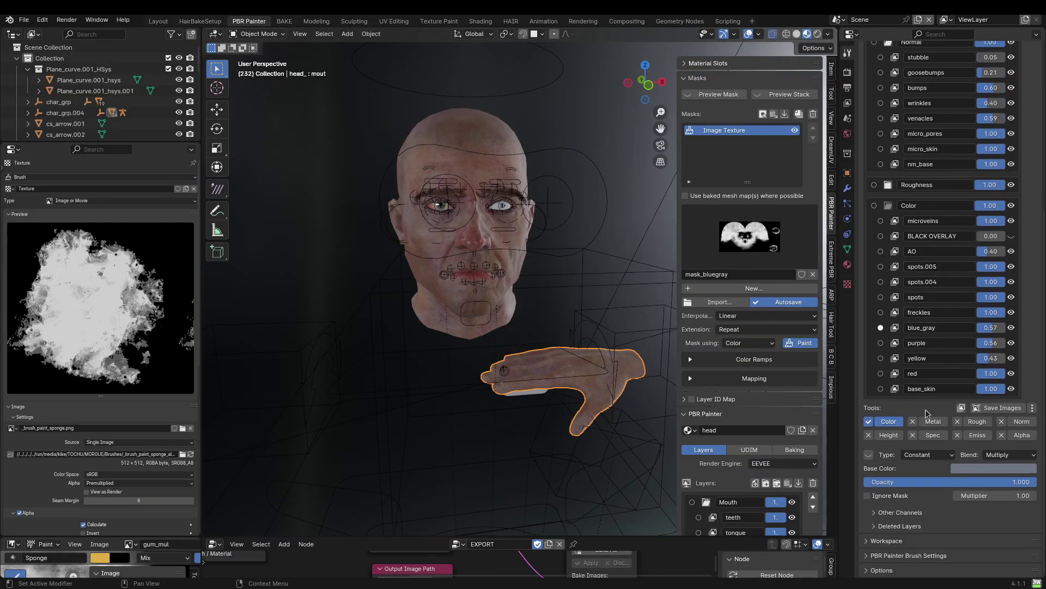
scroll(929, 408, up, 4)
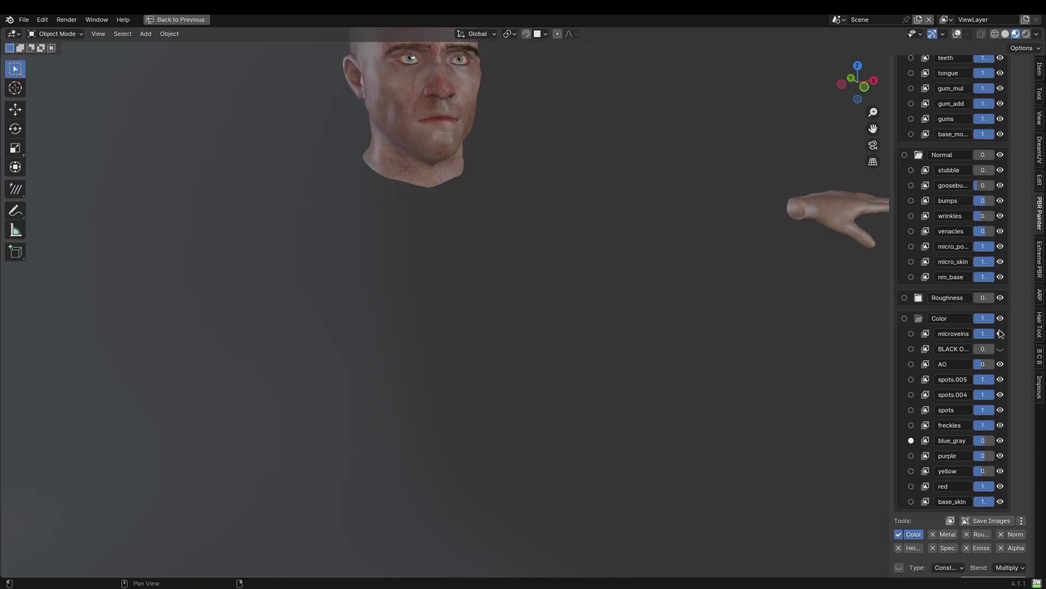
Hide the head's Color layers from microveins down to red and show them again
drag(1000, 333, 1001, 486)
middle_drag(545, 262, 591, 326)
scroll(591, 326, up, 2)
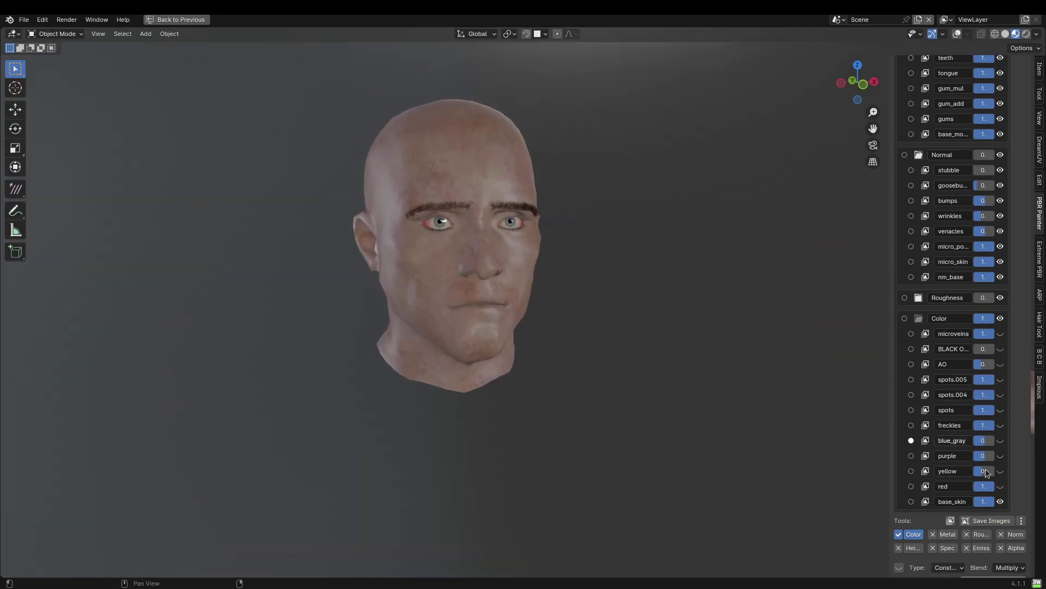
click(1001, 440)
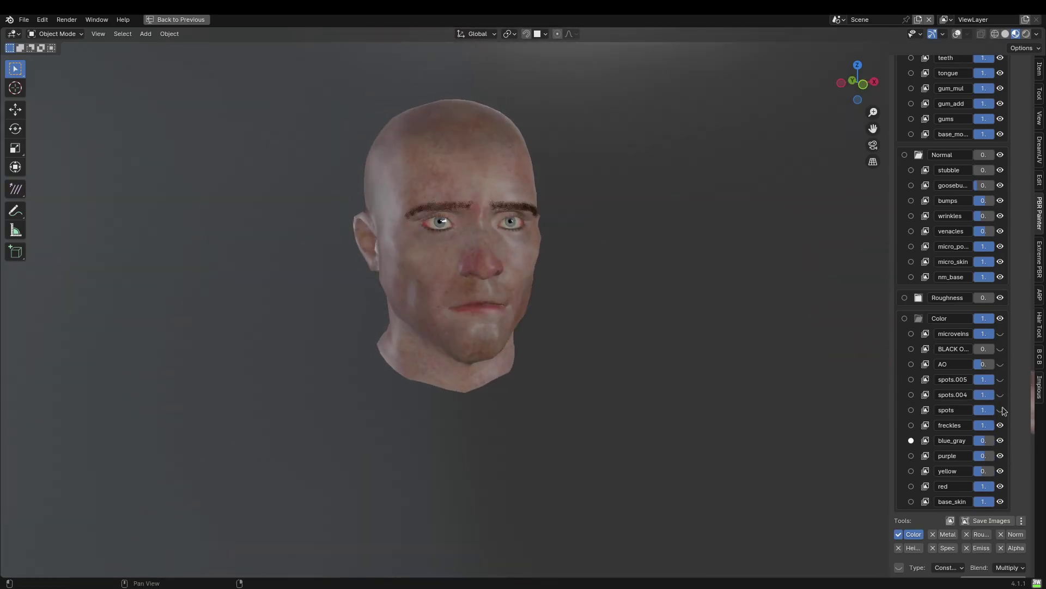
middle_drag(777, 333, 798, 331)
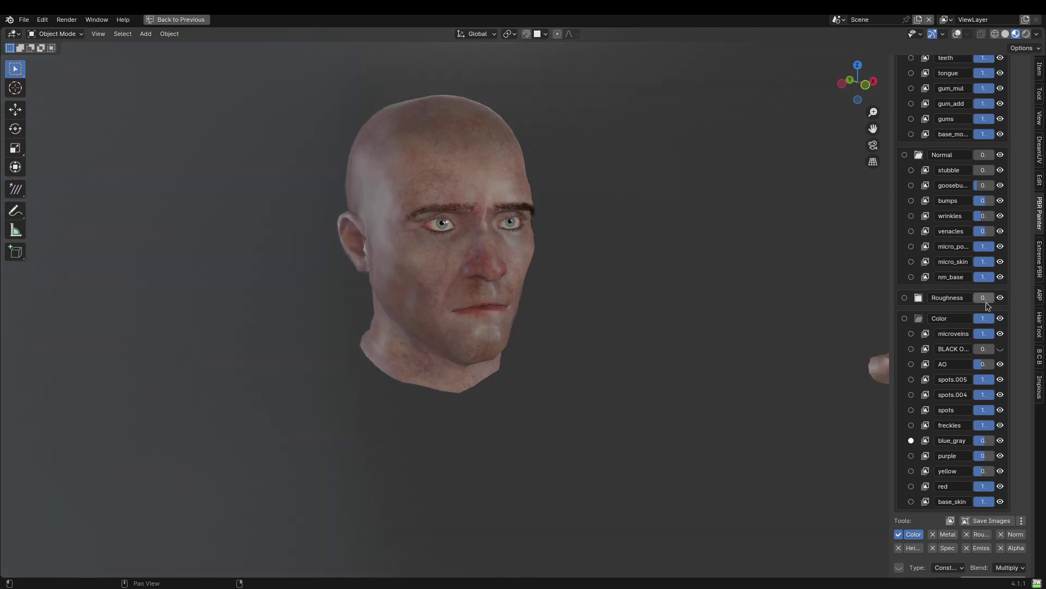
Raise the Roughness layer's opacity to 1, and fade the Color group out and back to full strength
drag(981, 298, 1003, 298)
drag(987, 319, 964, 318)
middle_drag(839, 294, 790, 298)
drag(981, 319, 1003, 318)
middle_drag(850, 229, 849, 259)
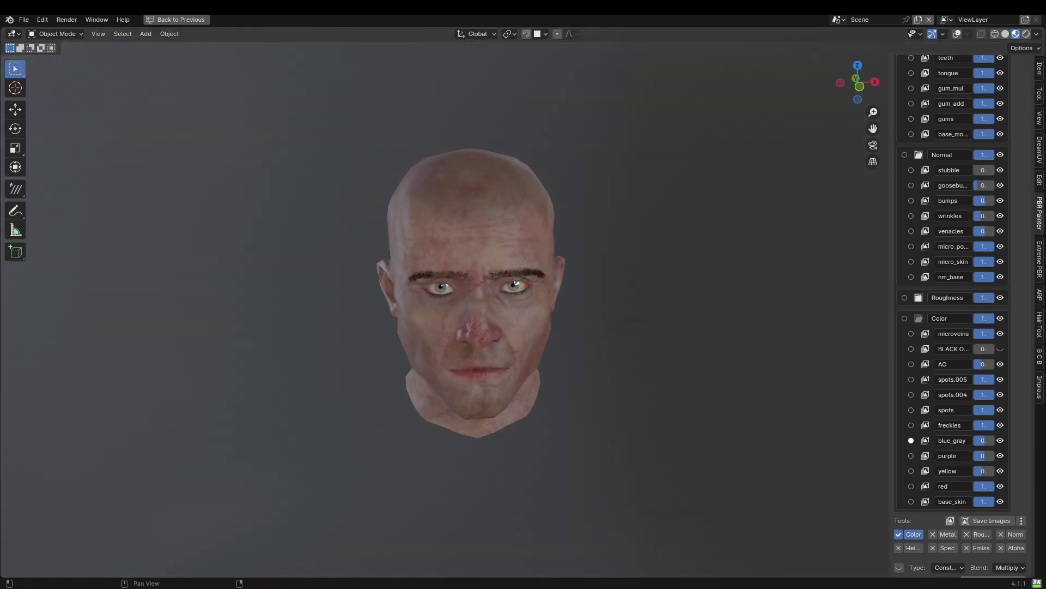
Fade the Normal group out and bring its opacity back to full
drag(988, 155, 964, 154)
middle_drag(862, 211, 887, 188)
drag(984, 157, 1006, 157)
Hide the Normal group's layers from stubble through nm_base and show them all again
drag(1001, 170, 1001, 277)
click(1001, 278)
middle_drag(570, 362, 570, 377)
drag(1001, 248, 1000, 216)
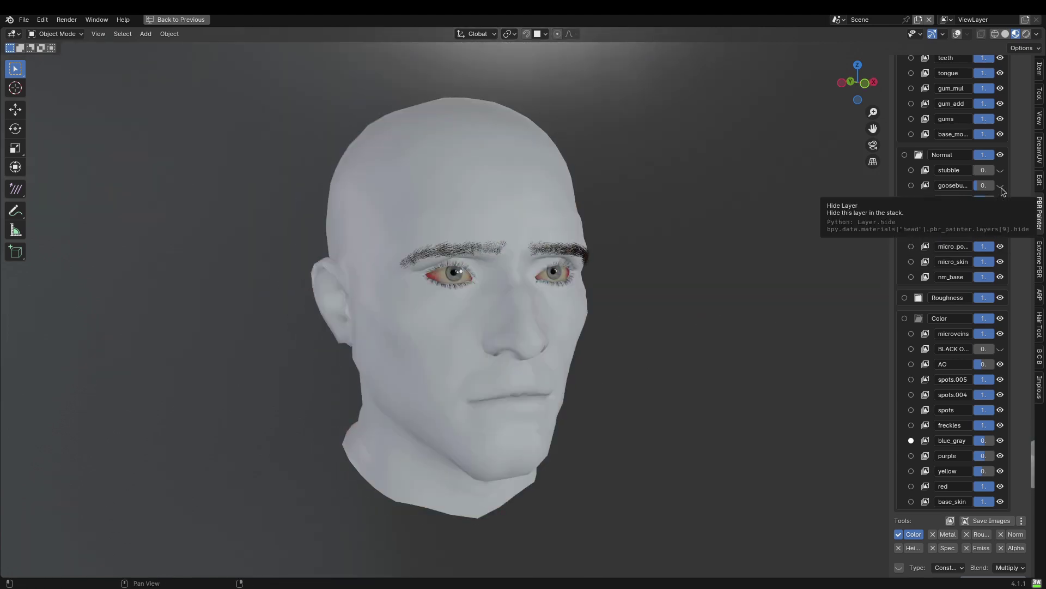
click(1001, 170)
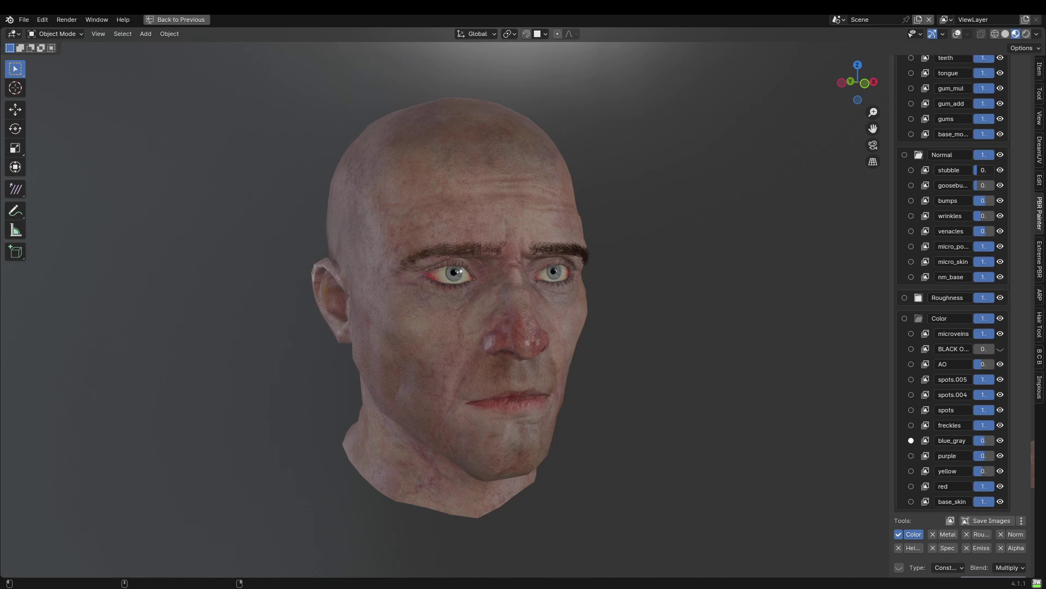
Preview the head's mout shape key by raising its value and returning it to 0
scroll(984, 170, up, 4)
key(ctrl+space)
click(873, 425)
drag(974, 464, 1006, 465)
shift+middle_drag(602, 252, 523, 276)
drag(804, 130, 812, 130)
drag(973, 465, 925, 463)
mouse_move(564, 299)
middle_down()
mouse_move(612, 297)
mouse_move(582, 297)
middle_up()
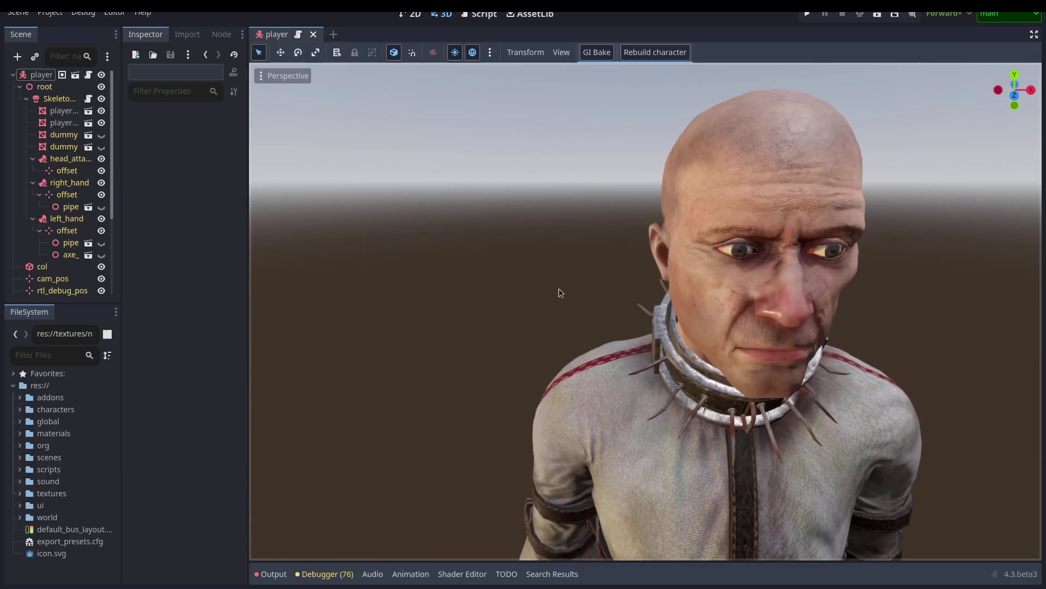
Switch to the Godot editor and examine the player's textured face up close and from a distance
scroll(558, 292, up, 5)
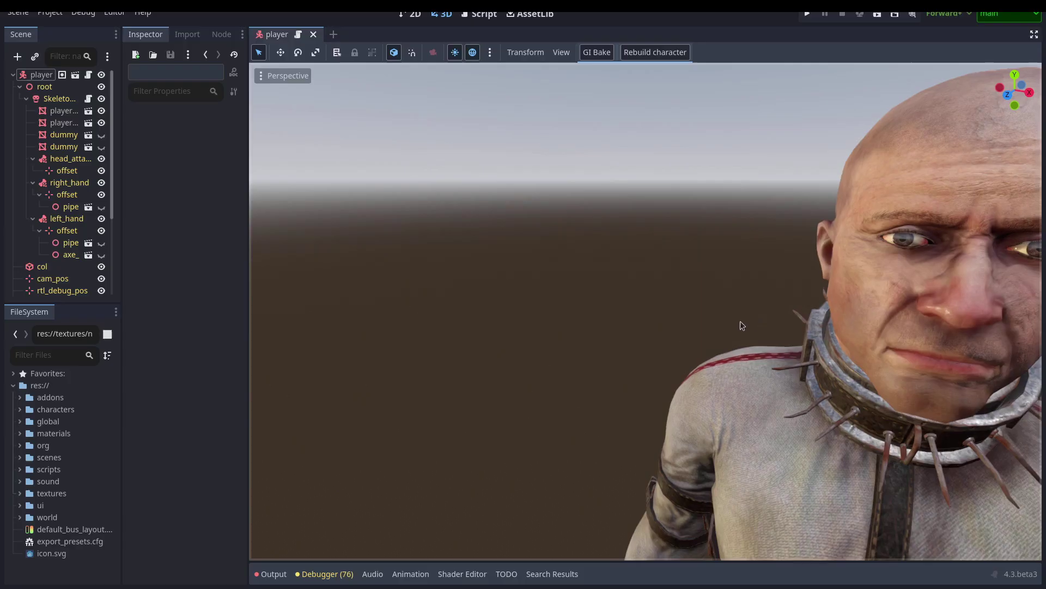
scroll(646, 310, down, 5)
scroll(725, 306, down, 5)
middle_drag(817, 314, 720, 306)
scroll(720, 306, up, 7)
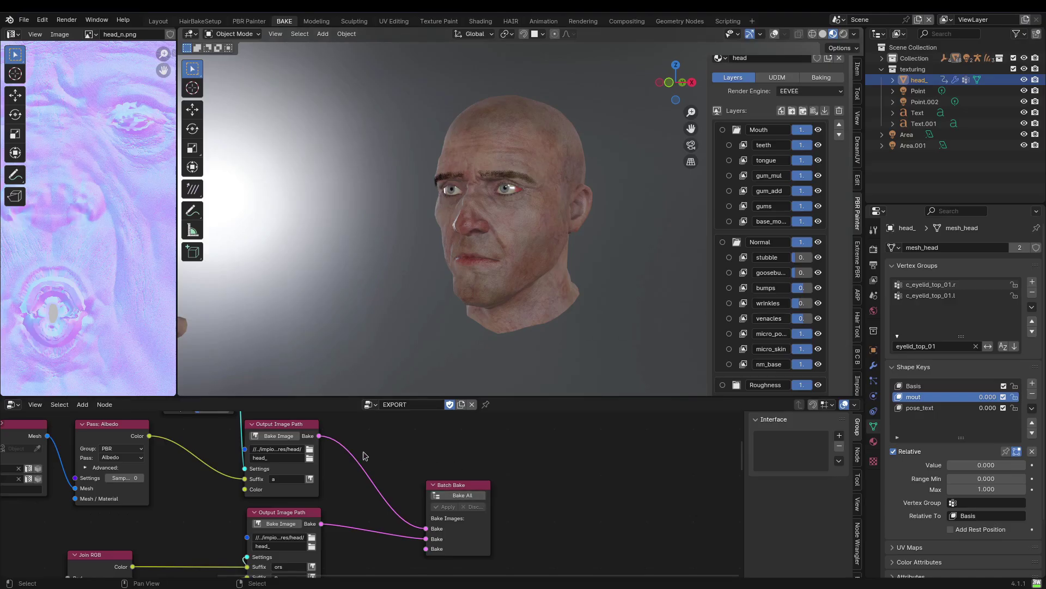
Switch back to Blender, enlarge the node editor around the EXPORT bake nodes and toggle the viewport overlays
middle_drag(364, 456, 417, 468)
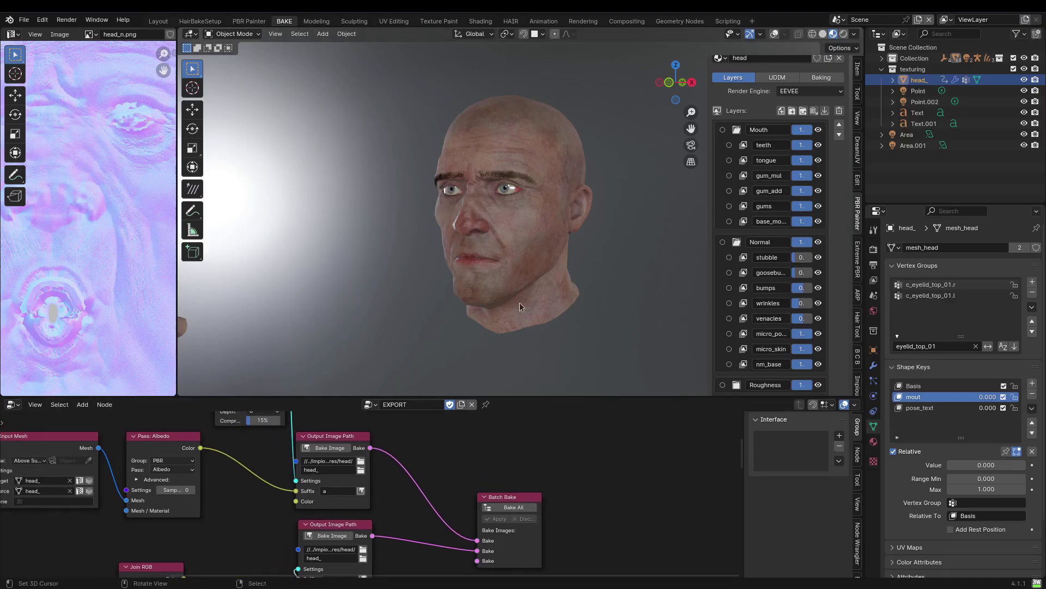
middle_drag(480, 434, 579, 436)
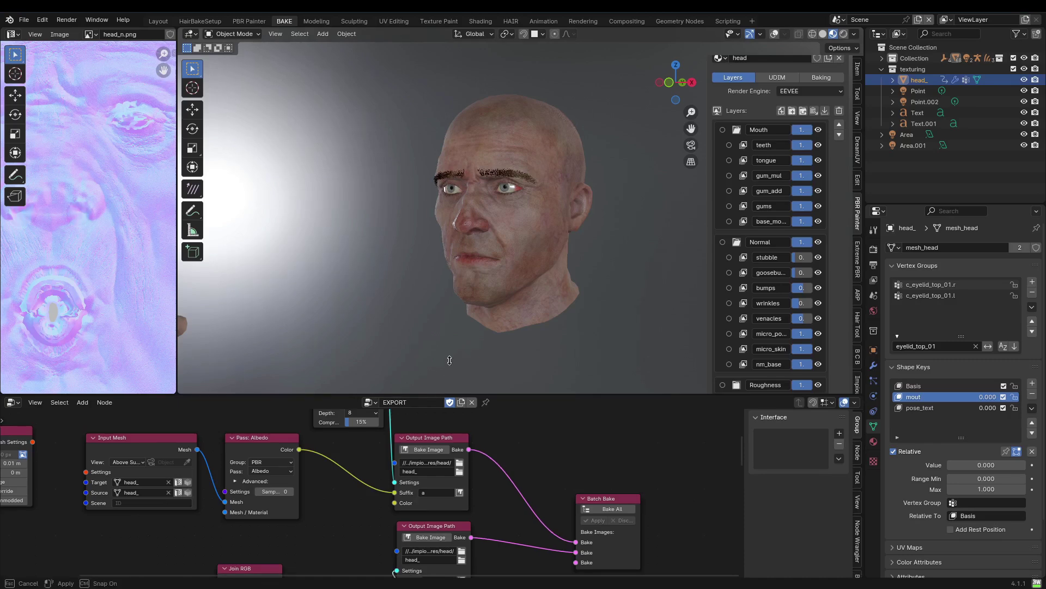
drag(440, 395, 440, 226)
middle_drag(533, 357, 496, 310)
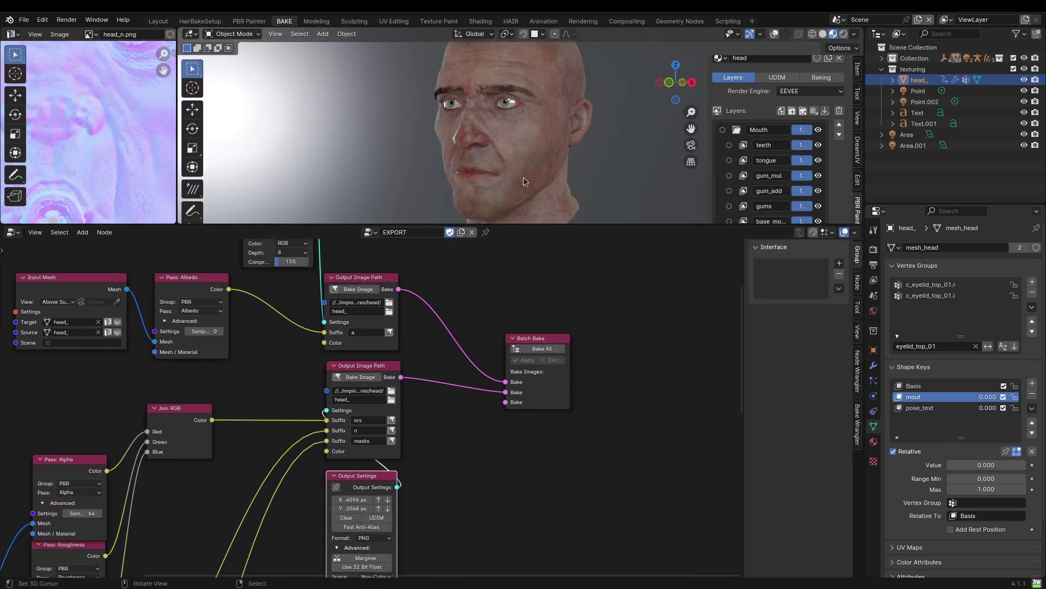
key(shift+alt+z)
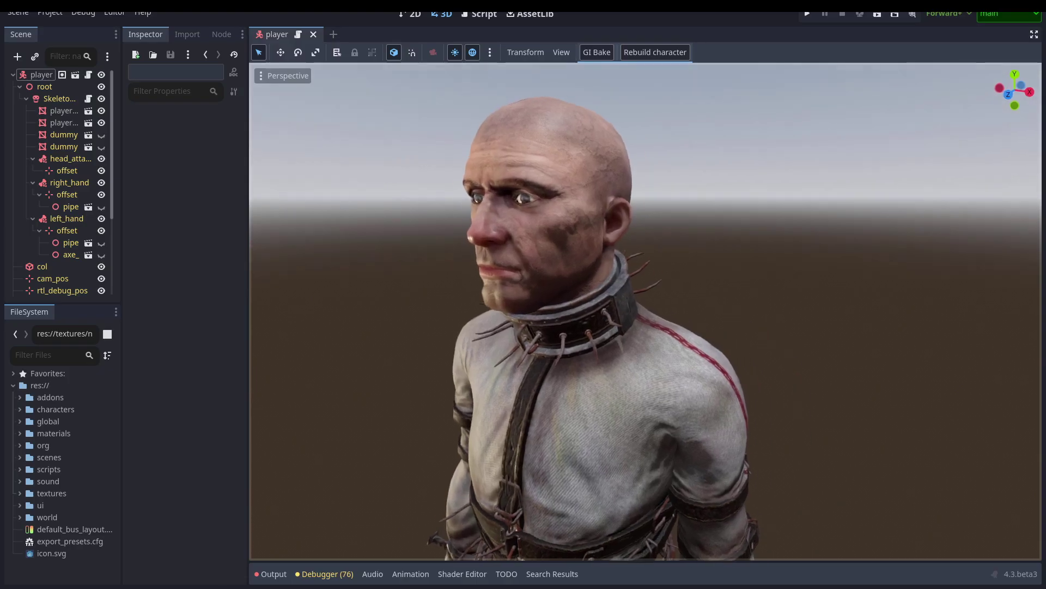
Examine the player's outfit in Godot and the sculpted straps and buckles of its high-detail version in Blender
right_drag(645, 311, 524, 302)
scroll(646, 311, down, 3)
key(d)
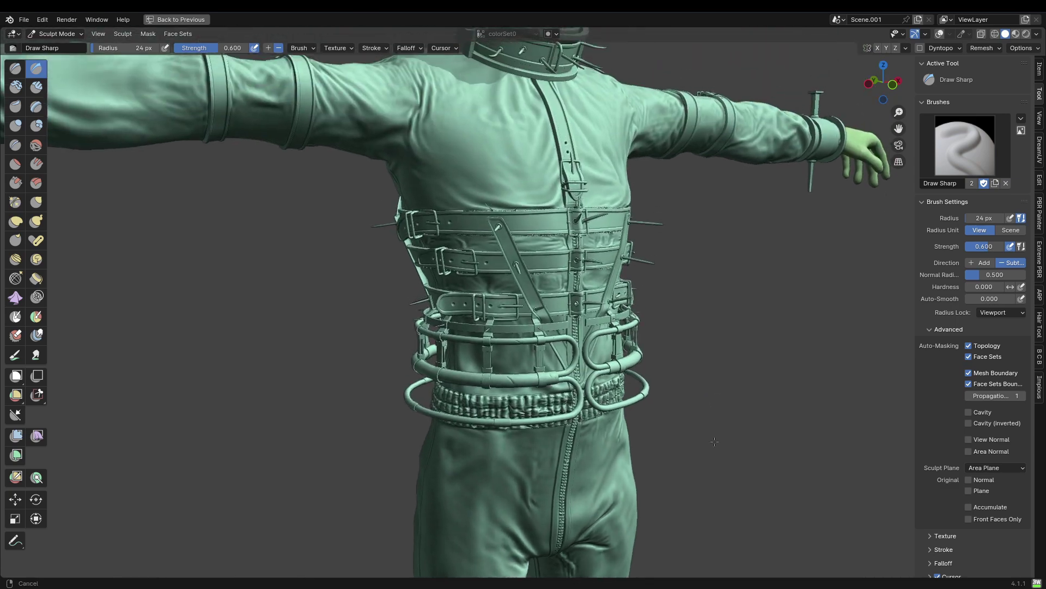
mouse_move(715, 441)
shift+middle_down()
mouse_move(713, 537)
mouse_move(855, 499)
mouse_move(952, 493)
mouse_move(23, 482)
mouse_move(926, 485)
shift+middle_up()
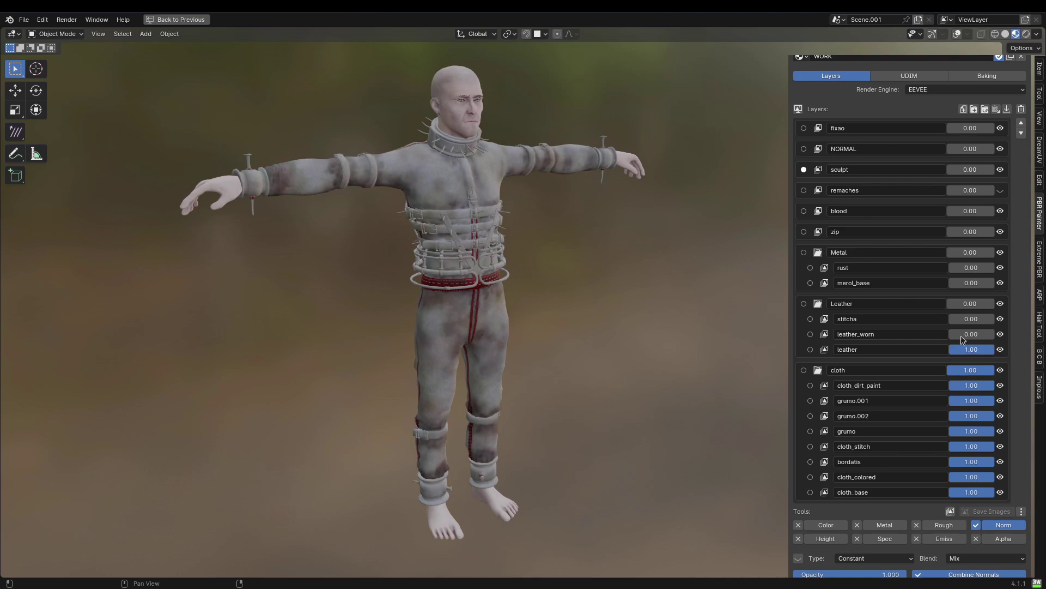
Raise the outfit's Leather and Metal groups, their layers, and the zip and blood layers to opacity 1.00, and adjust the sculpt layer
drag(954, 336, 981, 349)
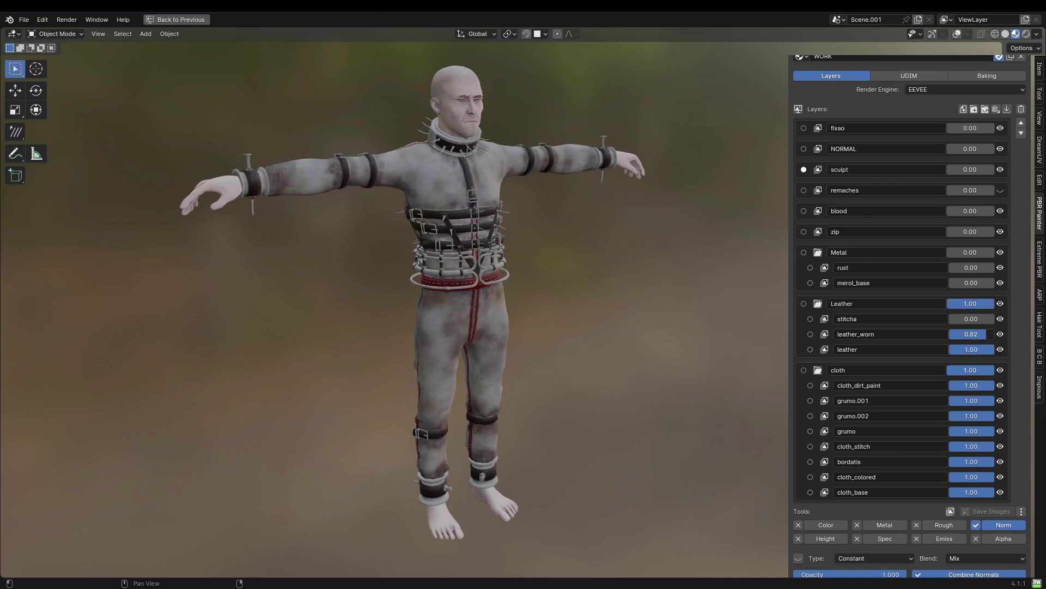
scroll(473, 207, up, 4)
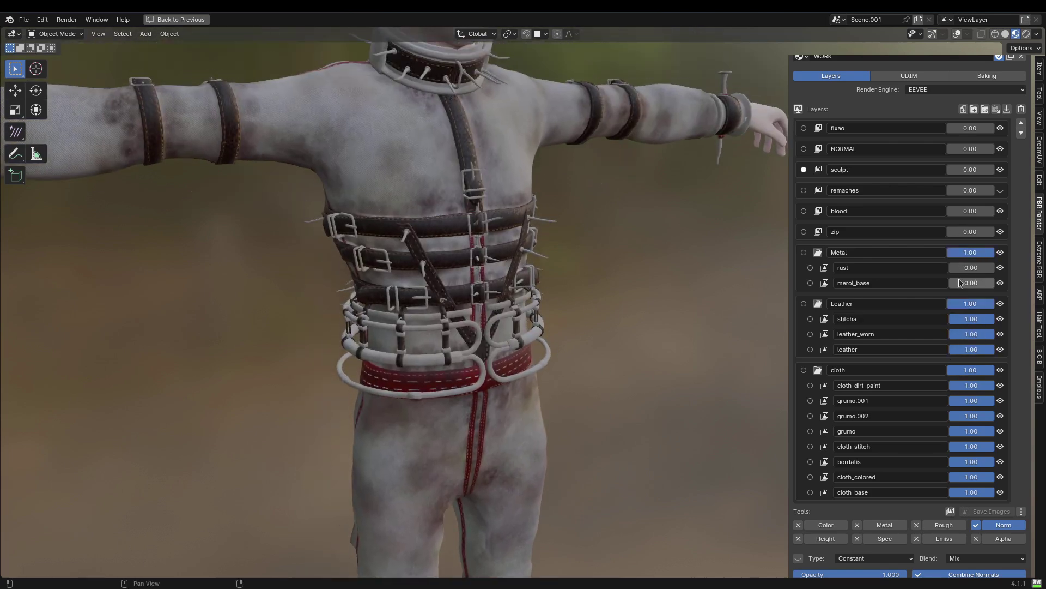
drag(965, 284, 967, 268)
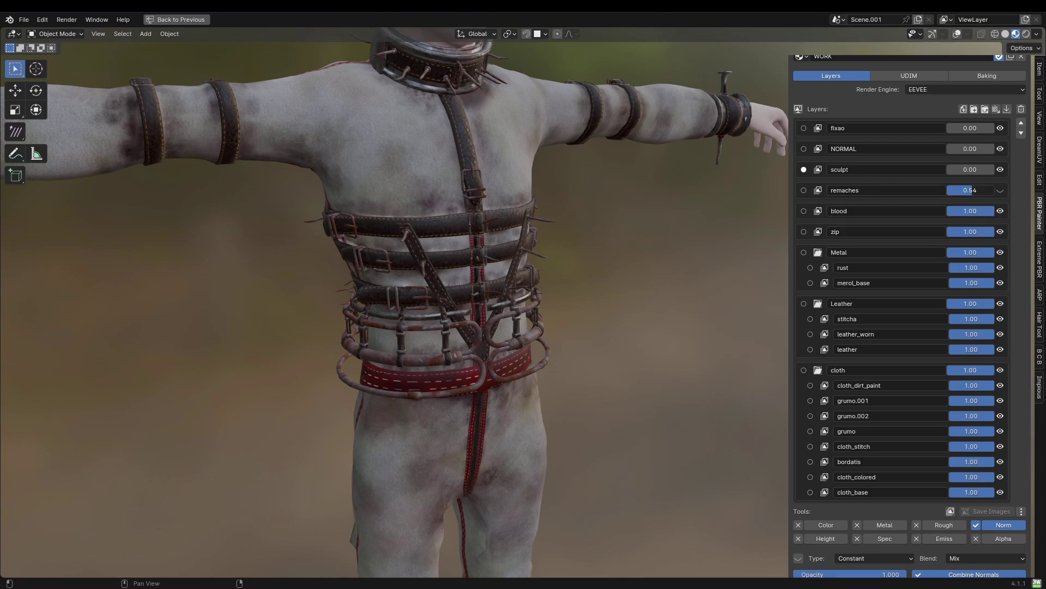
mouse_move(970, 169)
mouse_down()
mouse_move(992, 170)
mouse_move(964, 169)
mouse_up()
shift+middle_drag(729, 231, 934, 161)
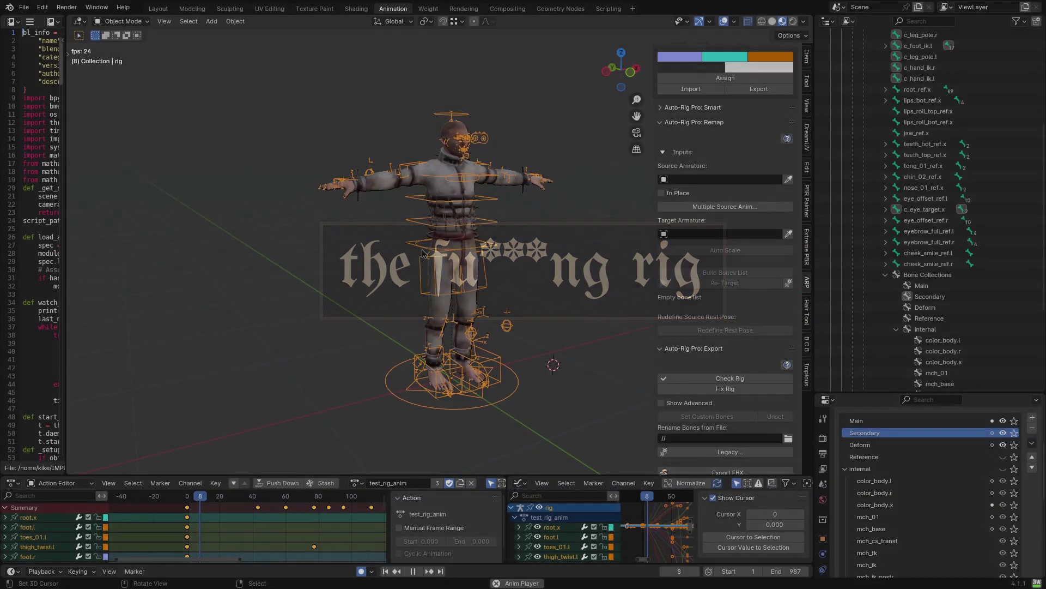
Switch the character rig through Edit Mode into Pose Mode and toggle the visibility of its bone collections
key(Tab)
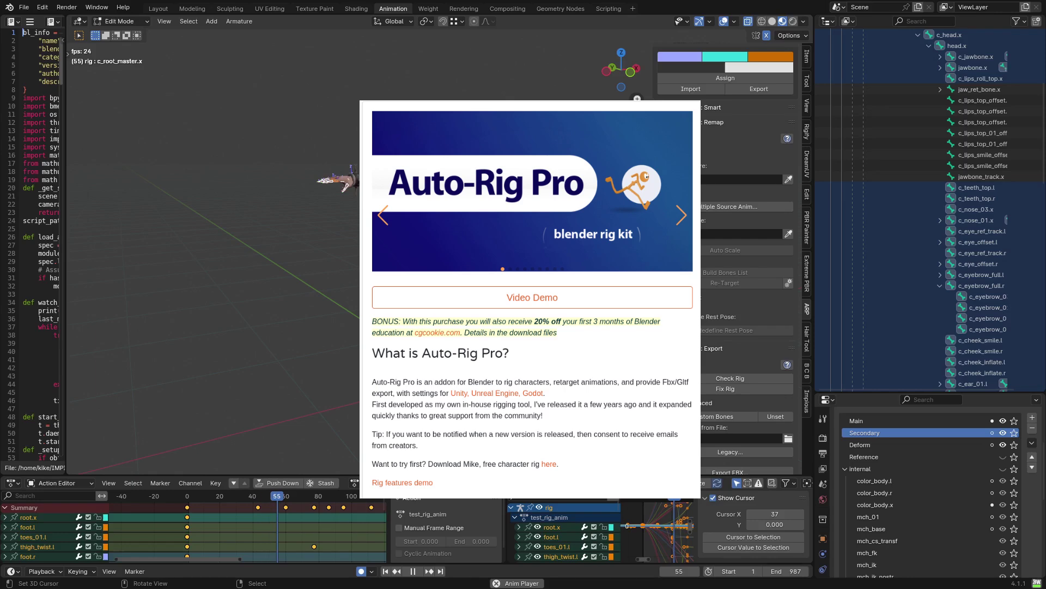
key(ctrl+Tab)
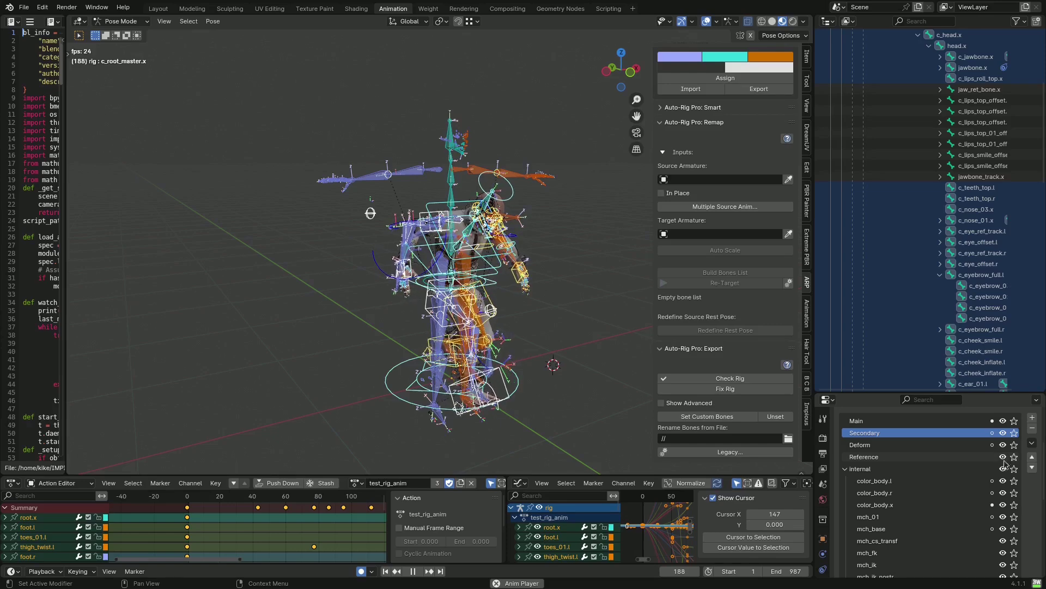
click(1004, 468)
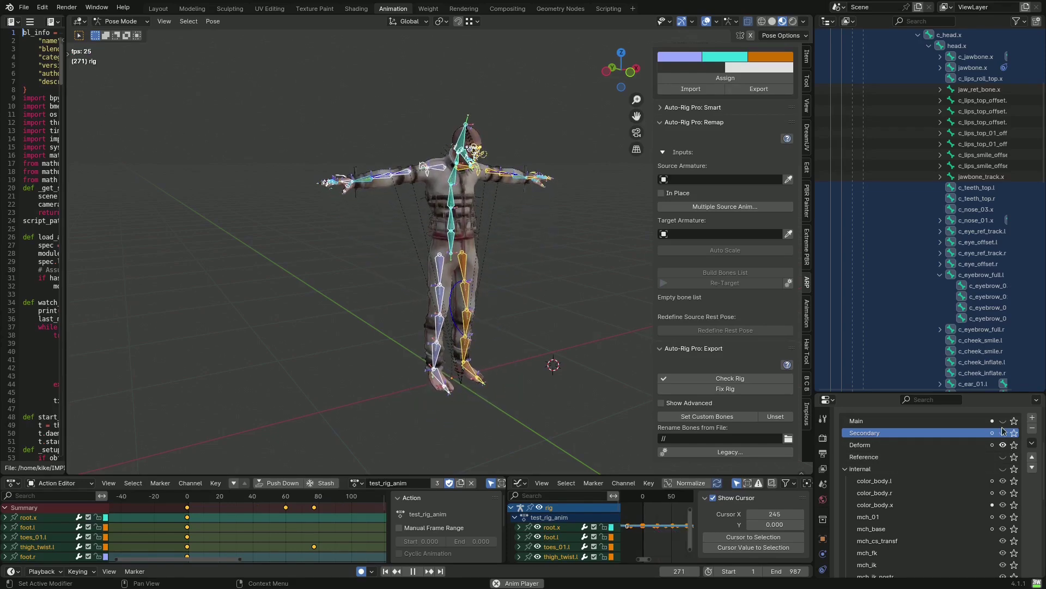
Examine the animated rig's control shapes and deform bones up close and from a distance
scroll(463, 279, up, 6)
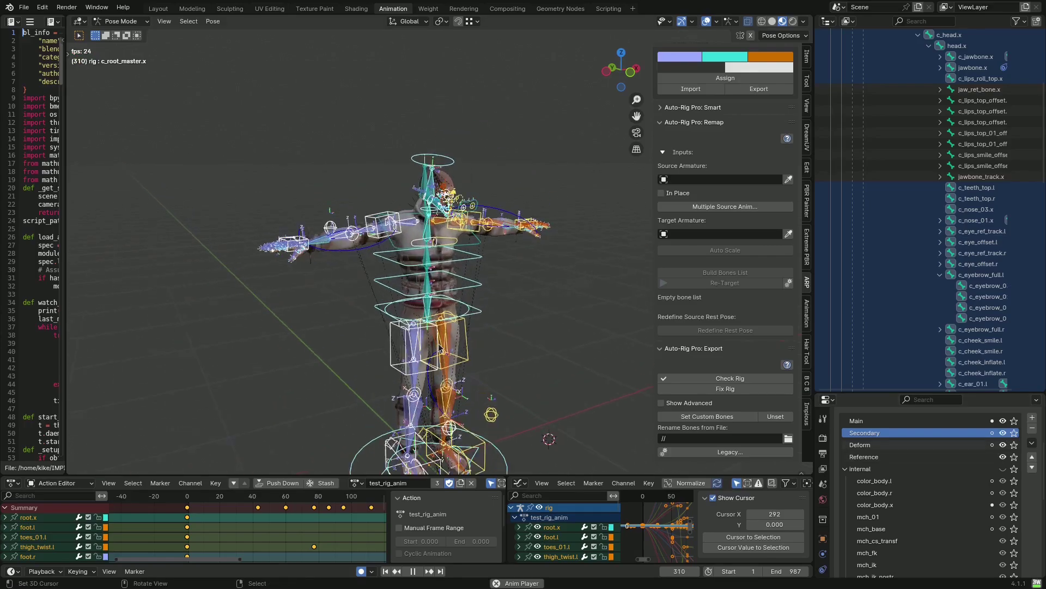
scroll(506, 251, down, 6)
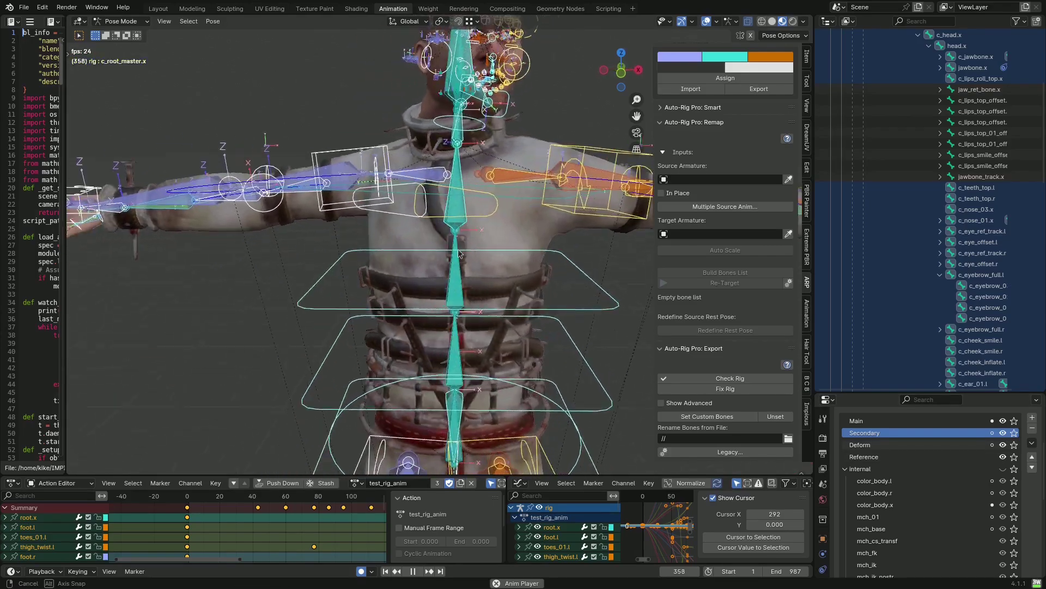
middle_drag(510, 267, 741, 188)
scroll(482, 321, down, 3)
middle_drag(724, 71, 719, 275)
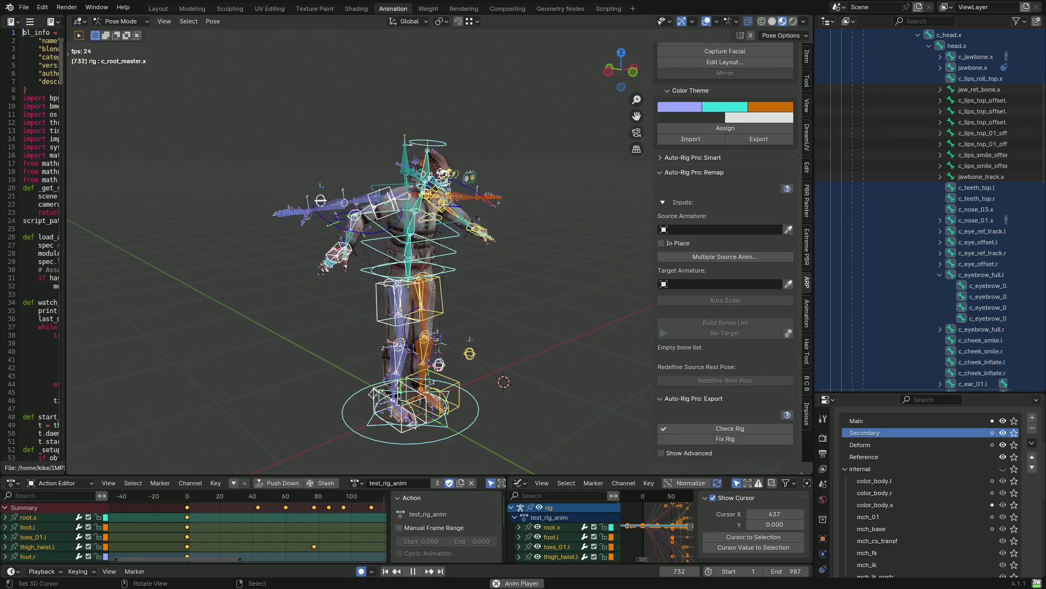
Assign the loco_walk_01 action to the rig and scrub through its walk cycle
click(356, 483)
text(loco)
key(Return)
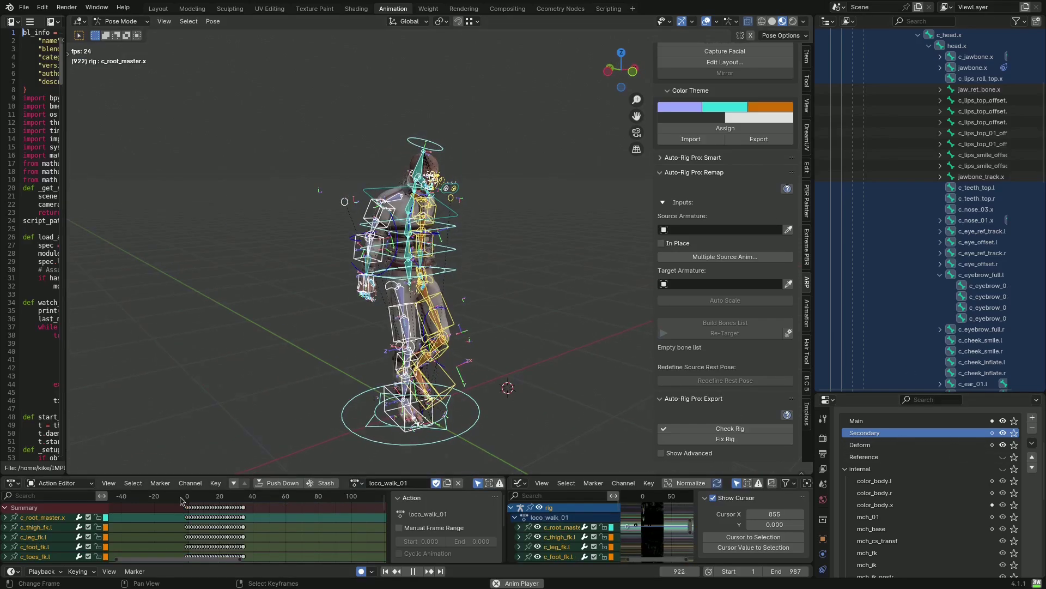
mouse_move(183, 500)
mouse_down()
mouse_move(283, 499)
mouse_move(195, 498)
mouse_up()
Hide the rig's Main and Secondary bone collections and scrub the walk animation to frame 45
click(1003, 421)
click(1003, 432)
middle_drag(487, 376, 430, 370)
drag(195, 498, 261, 497)
shift+middle_drag(478, 248, 474, 393)
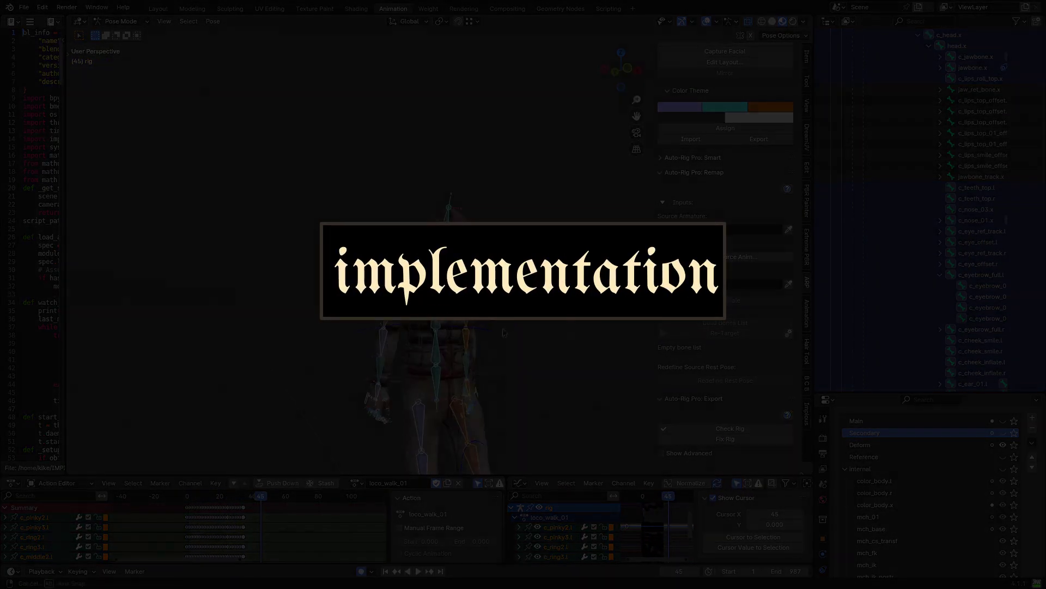
Examine the mesh, rig, head and body export functions in the impious_blender_tools.py script
click(553, 202)
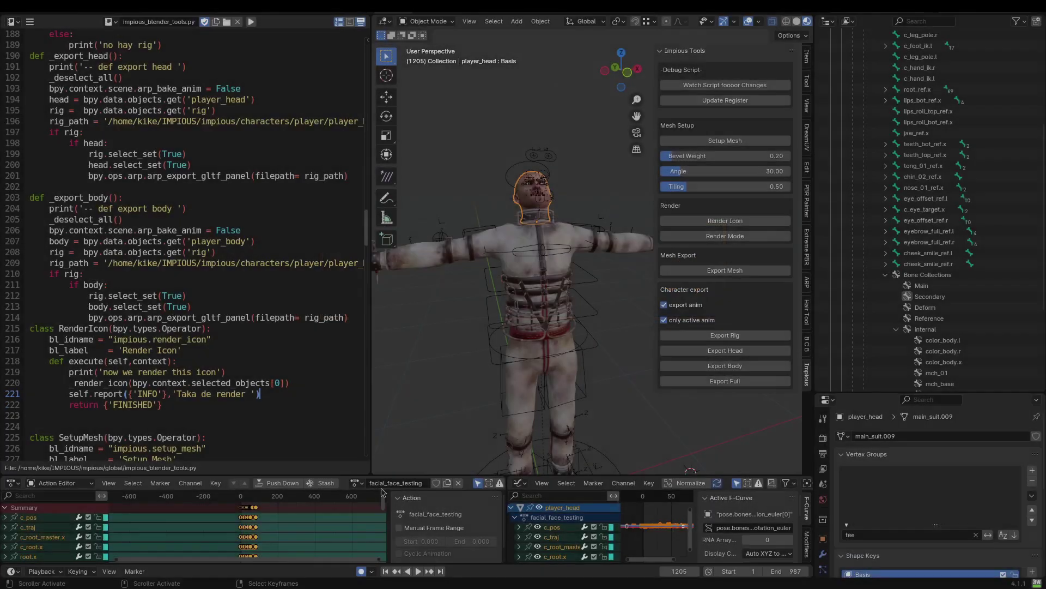
click(358, 483)
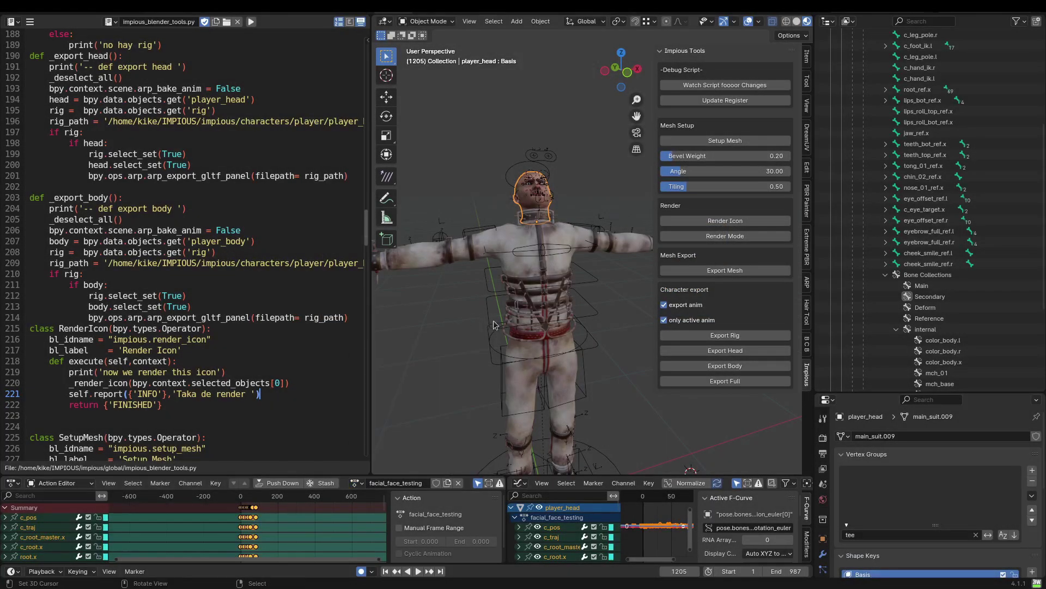
middle_drag(566, 327, 555, 328)
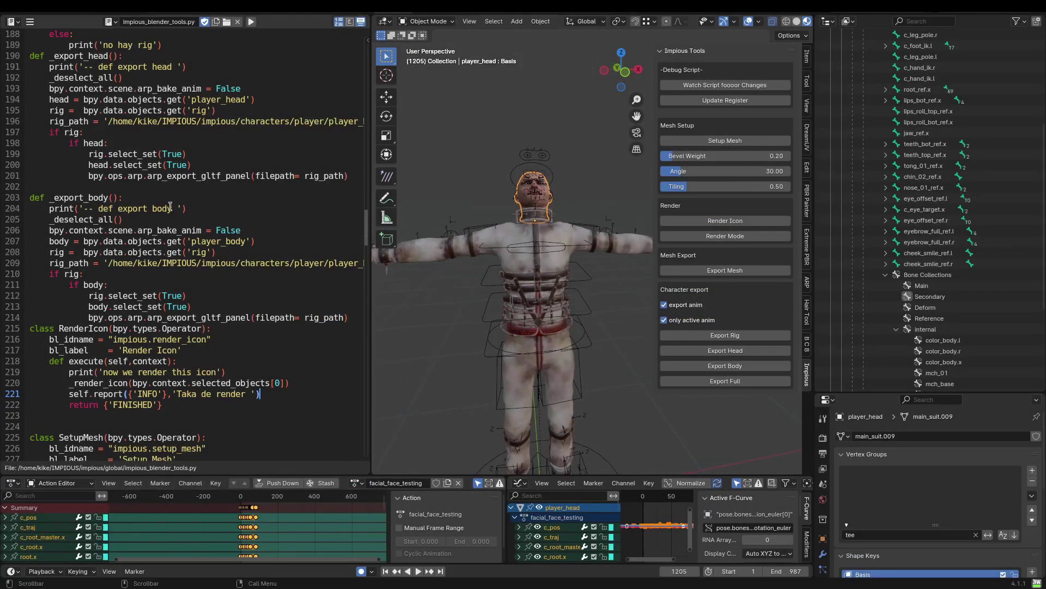
scroll(168, 214, up, 14)
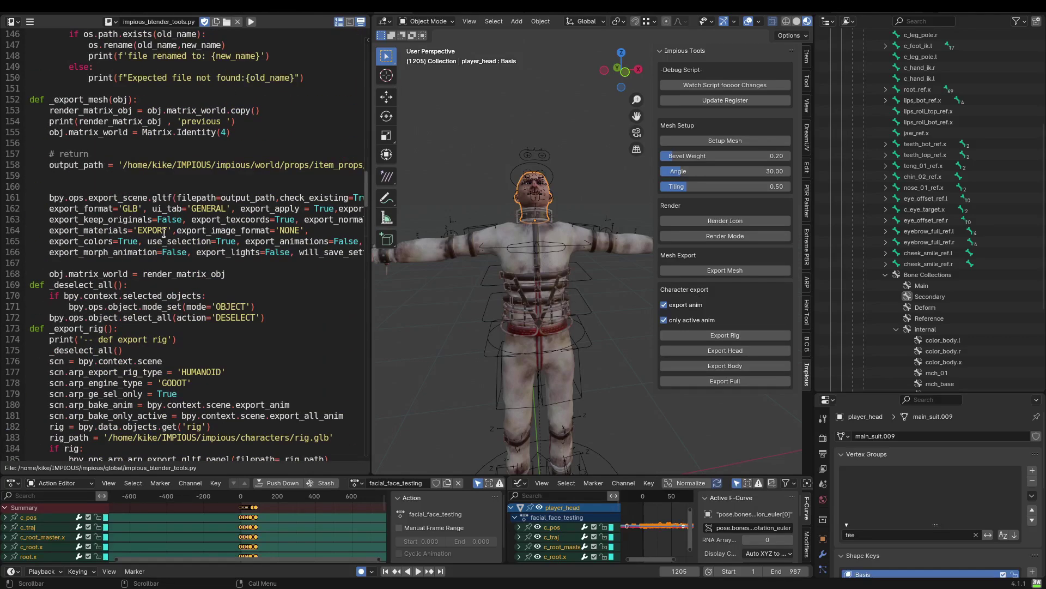
scroll(224, 301, up, 6)
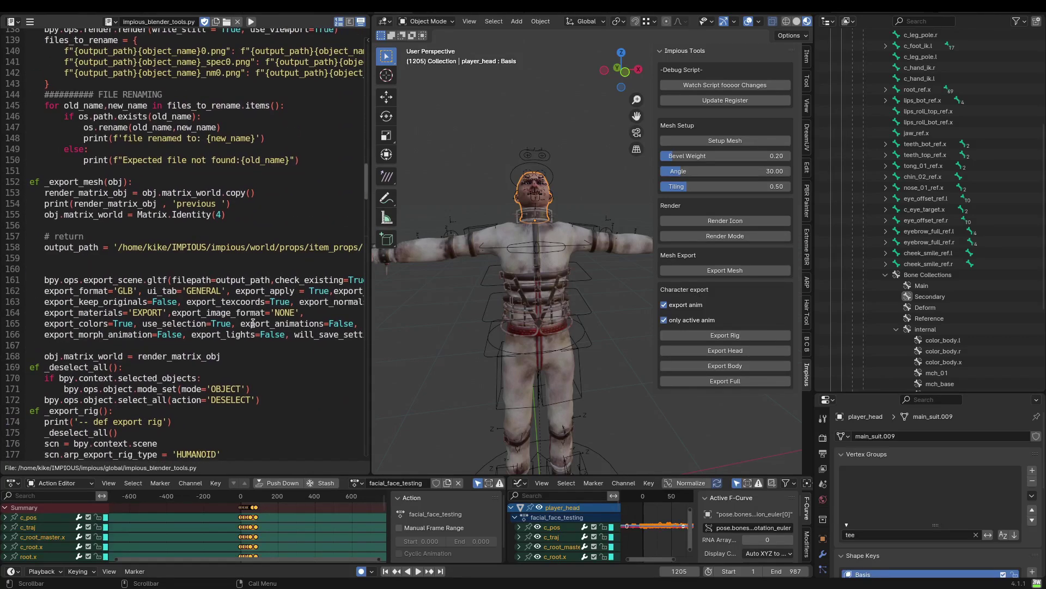
scroll(272, 212, down, 7)
scroll(271, 212, down, 2)
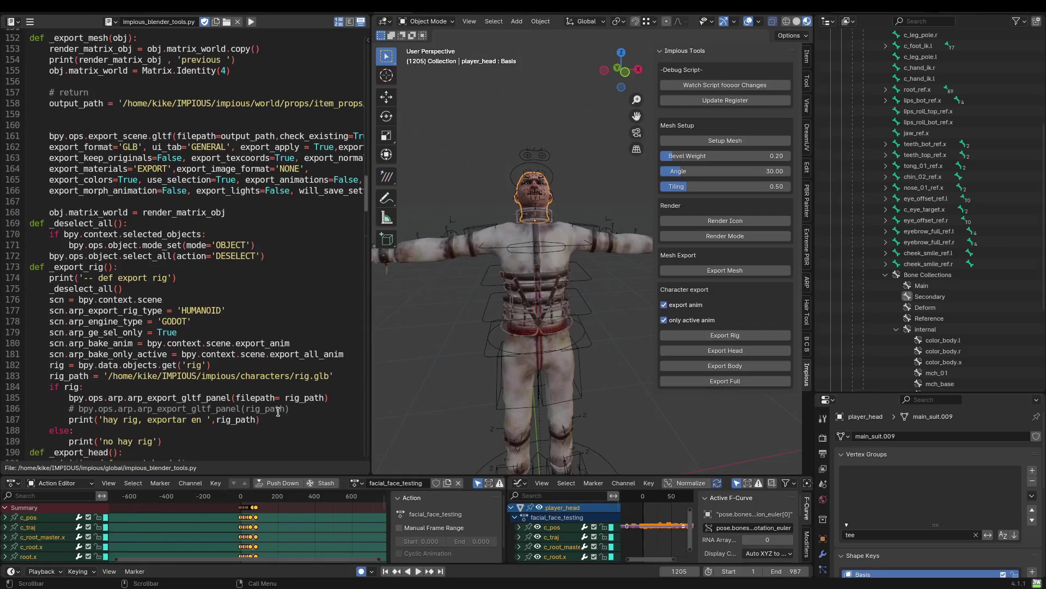
scroll(283, 390, down, 3)
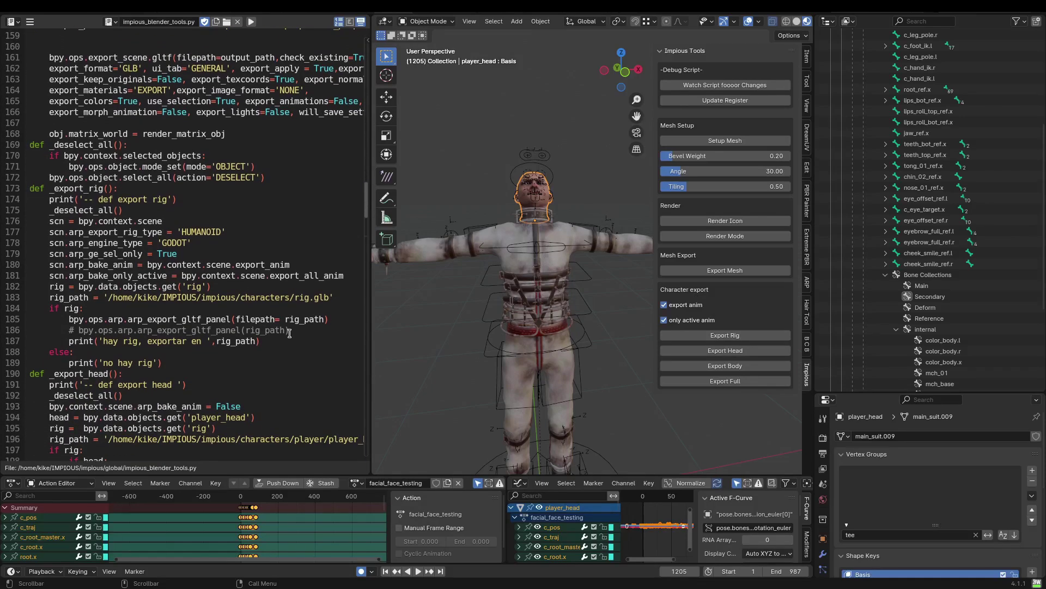
scroll(293, 306, down, 4)
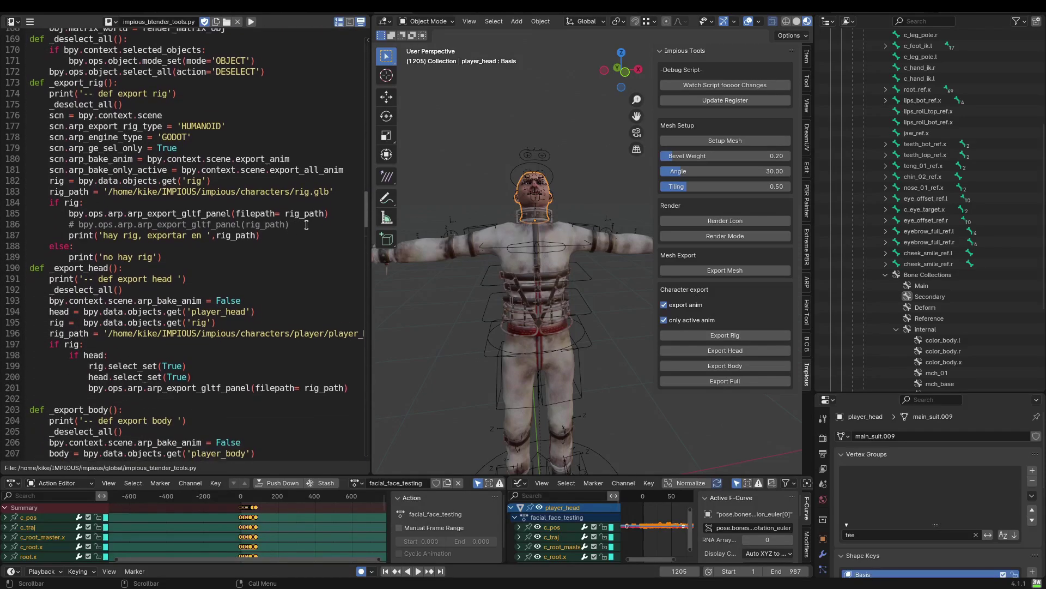
scroll(313, 178, down, 4)
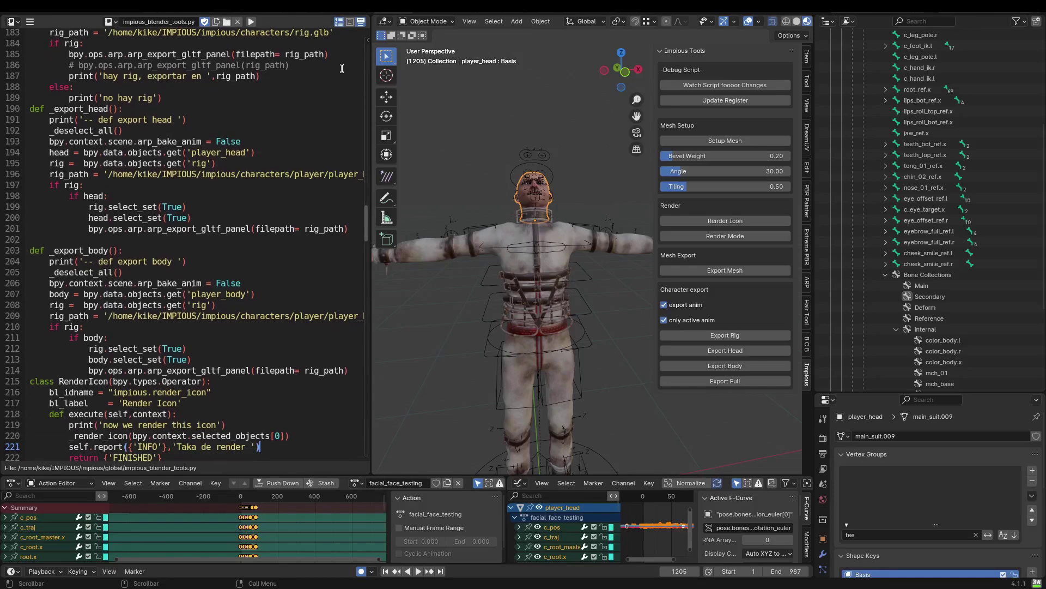
Select the player's head mesh together with its rig
right_click(516, 163)
key(alt+a)
right_click(534, 196)
right_click(546, 200)
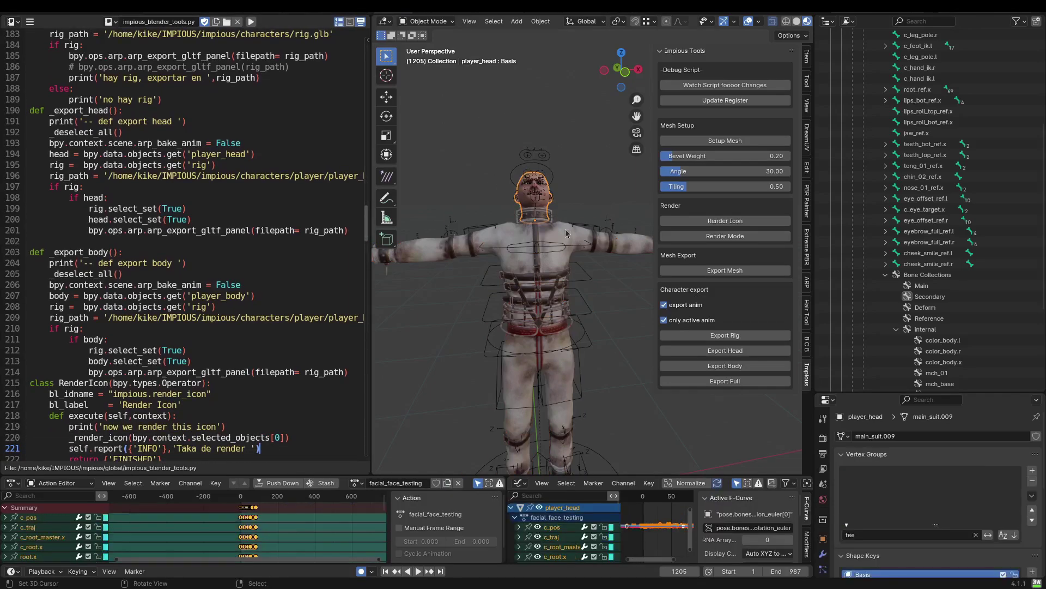
click(548, 155)
Open Auto-Rig Pro's GLTF export for the selection, browse the characters folders and close it without exporting
key(q)
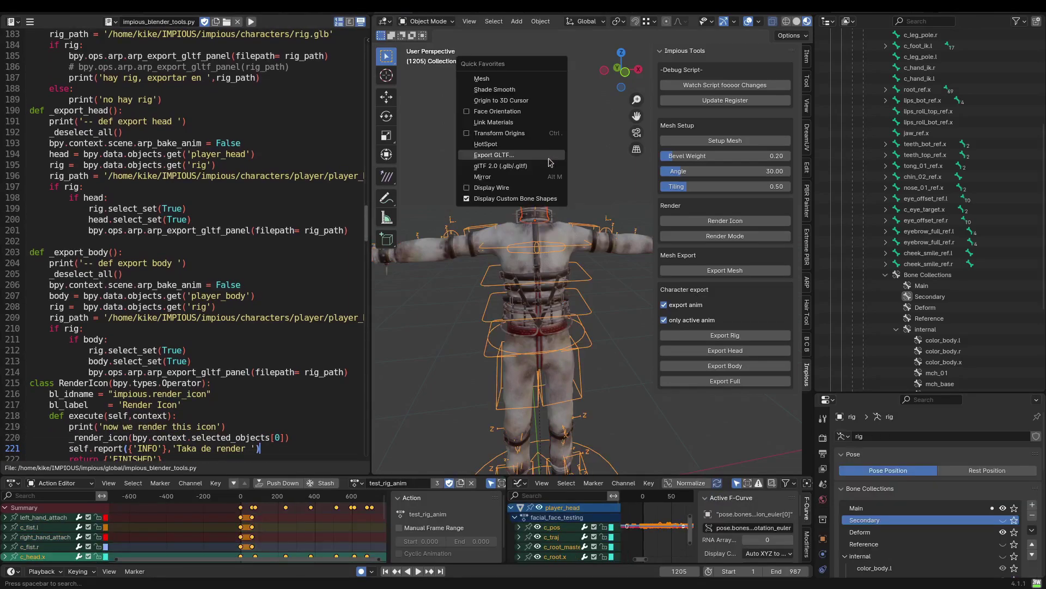
click(549, 156)
double_click(351, 113)
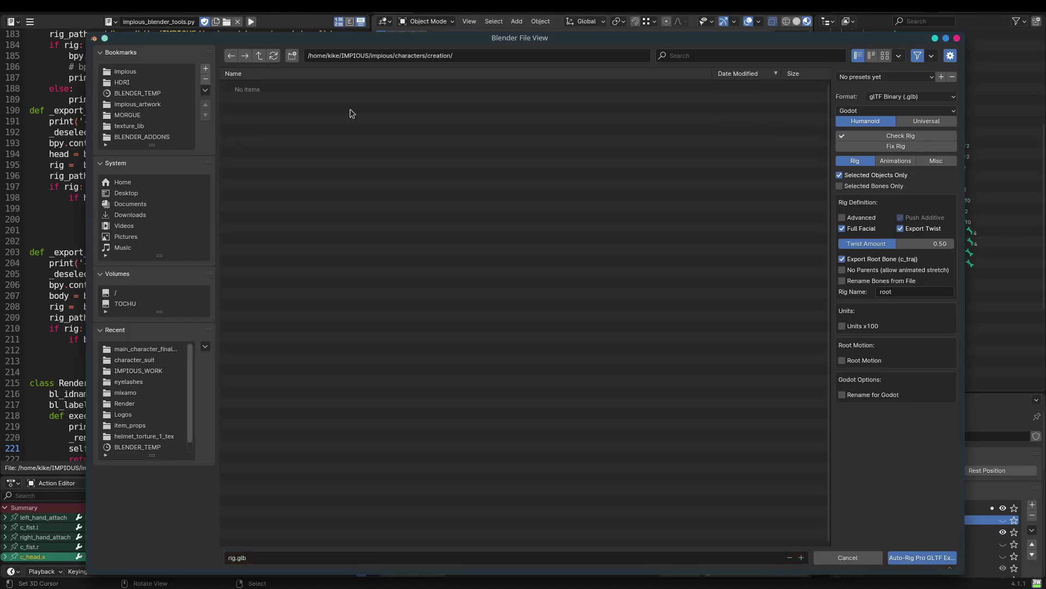
click(259, 59)
click(296, 145)
key(Escape)
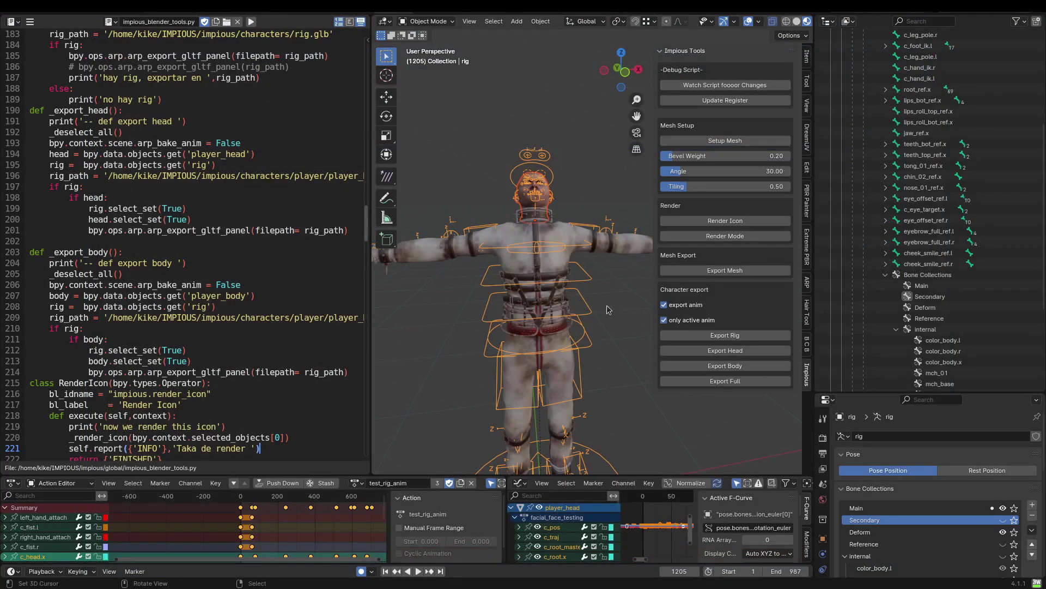
Clear the selection and select only the rig, with the character's head and torso framed closer
middle_drag(540, 280, 563, 293)
scroll(563, 293, up, 2)
shift+middle_drag(507, 216, 531, 264)
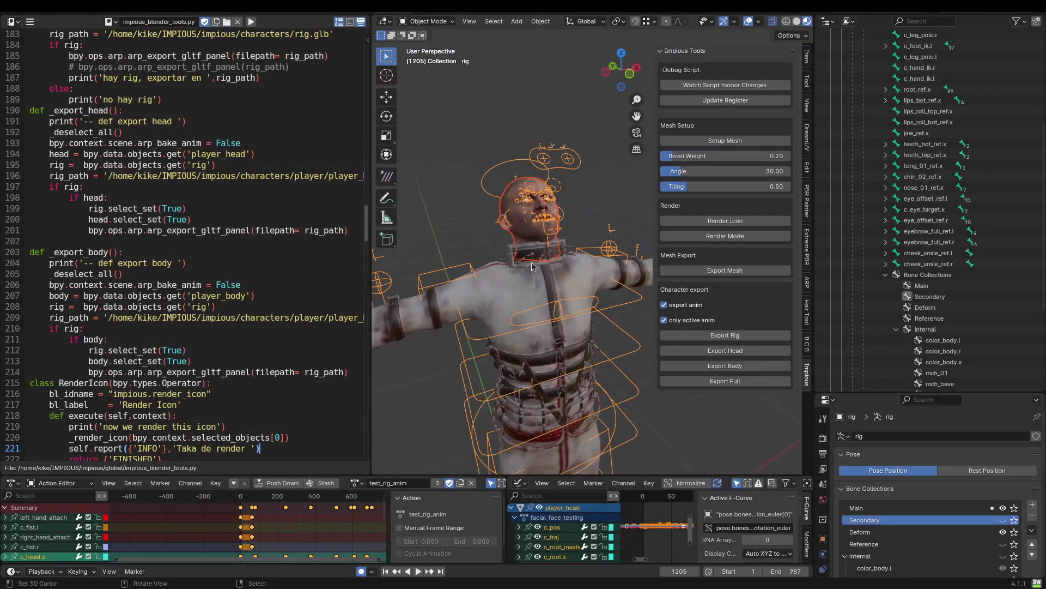
key(alt+a)
click(523, 180)
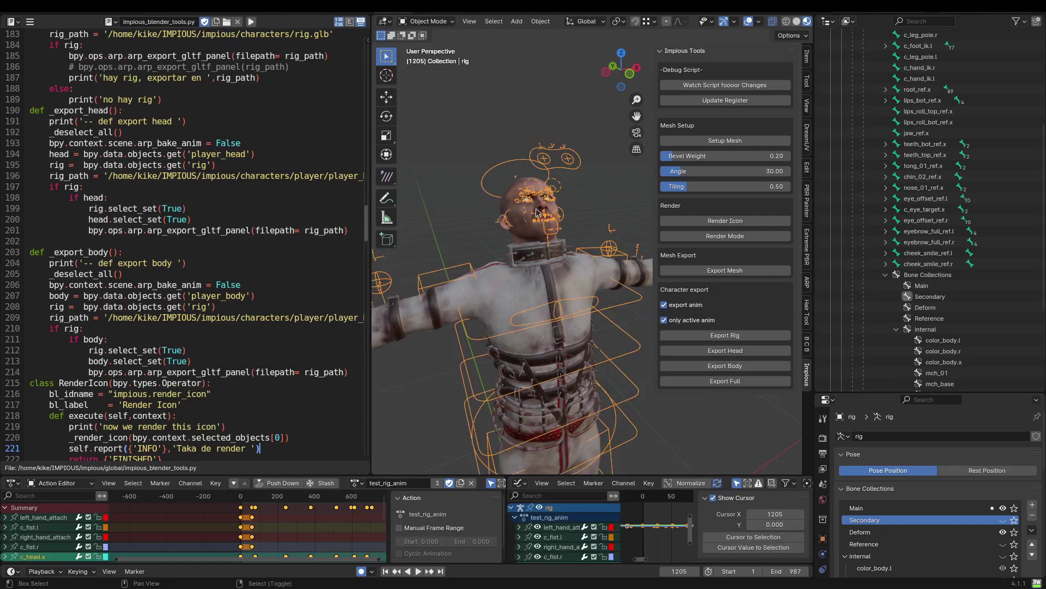
Enter Pose Mode, hide the viewport overlays and freely rotate the head control
key(ctrl+Tab)
key(shift+alt+z)
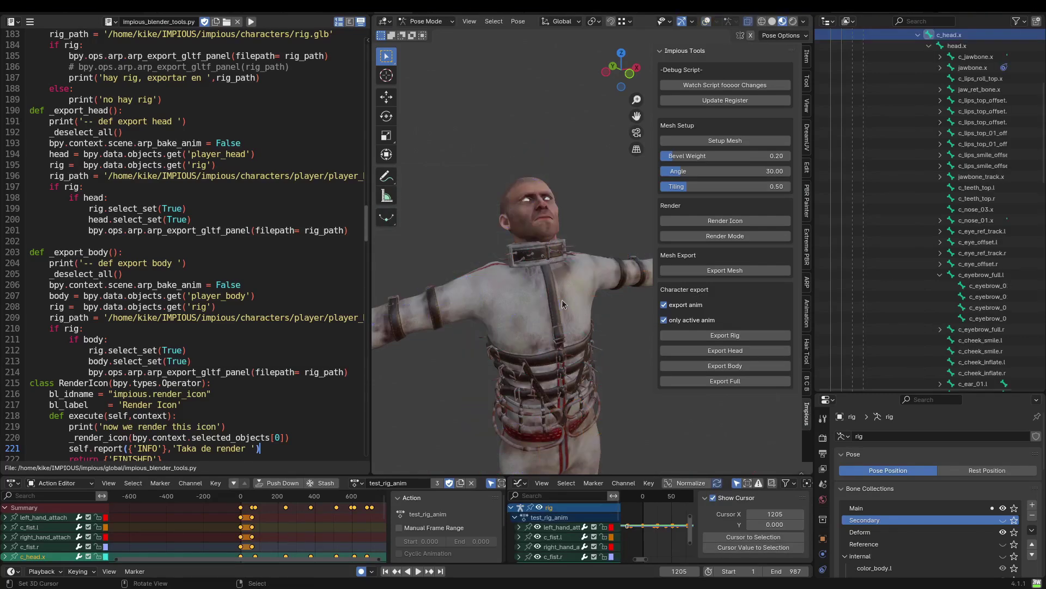
key(r)
key(r)
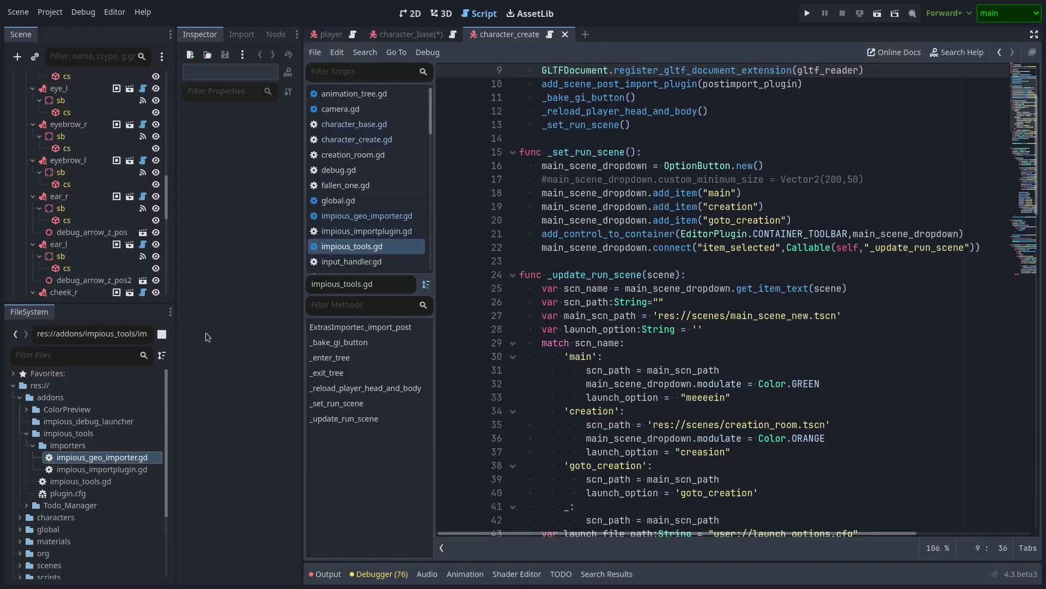
Switch to the Godot editor and read impious_tools.gd from the run-scene functions down to the ExtrasImporter class
scroll(636, 357, up, 2)
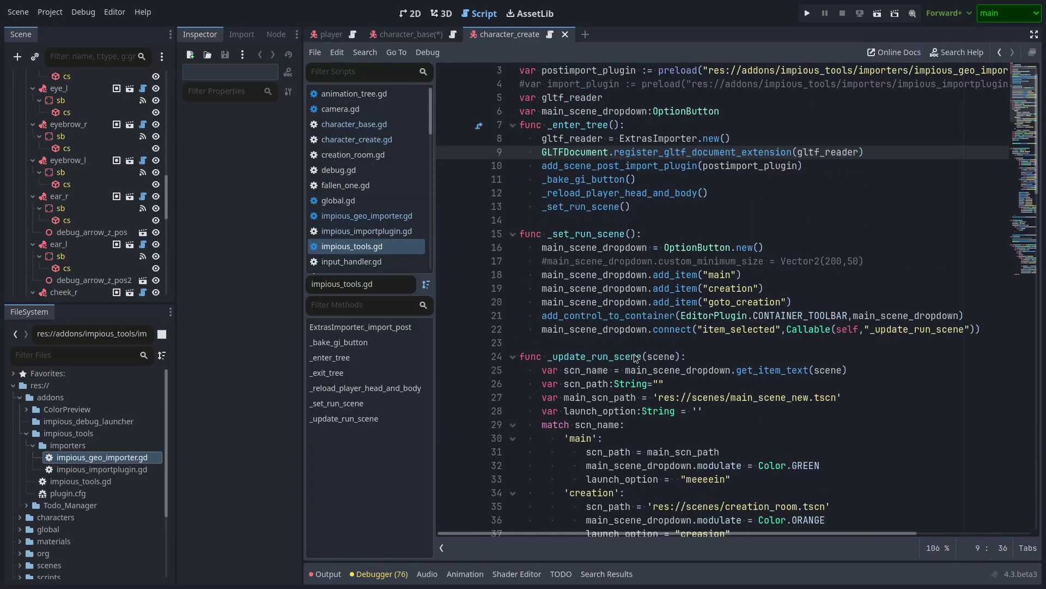
scroll(688, 304, down, 9)
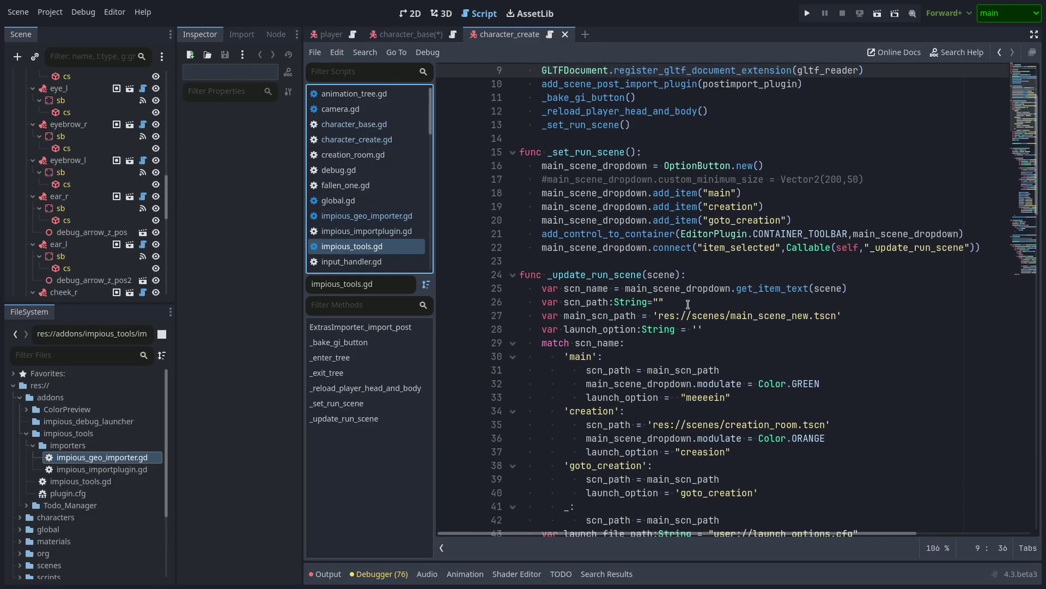
drag(1021, 130, 1023, 244)
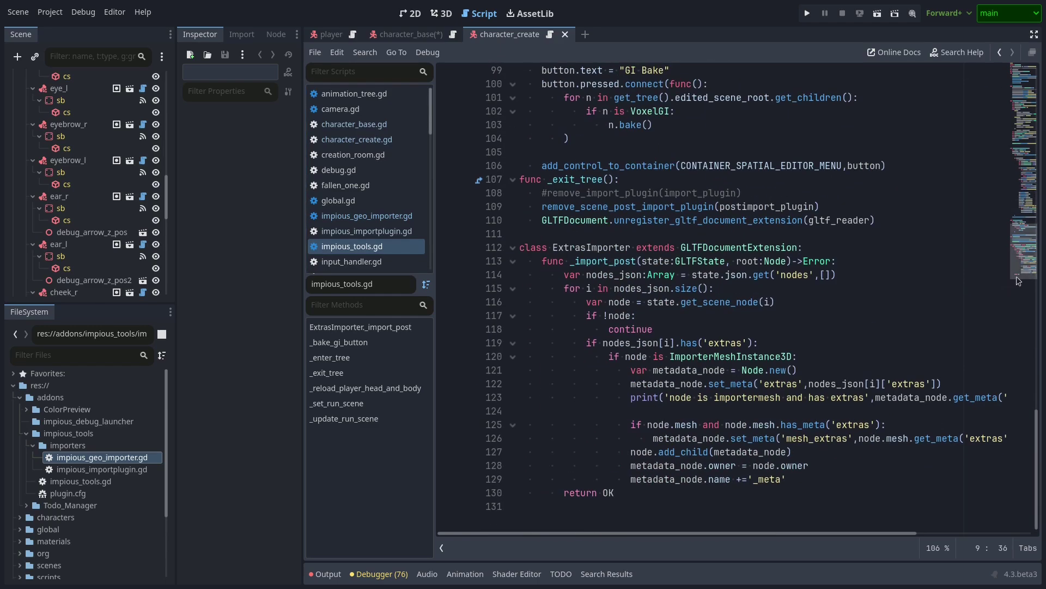
scroll(1004, 247, up, 3)
Open impious_geo_importer.gd and examine its material, animation-saving and post-import mesh functions
click(420, 218)
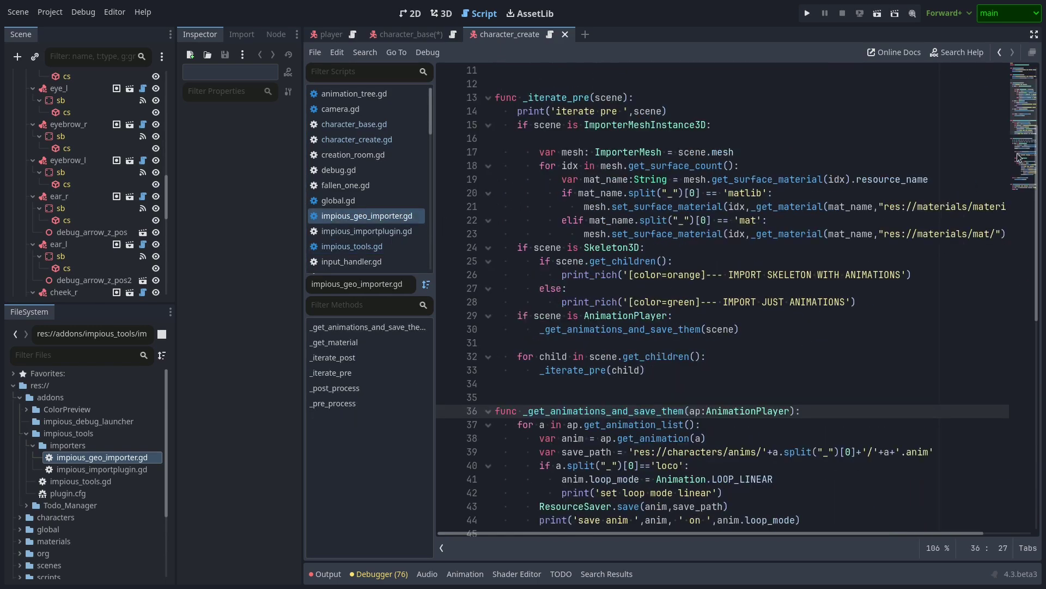
drag(639, 330, 1030, 115)
click(923, 157)
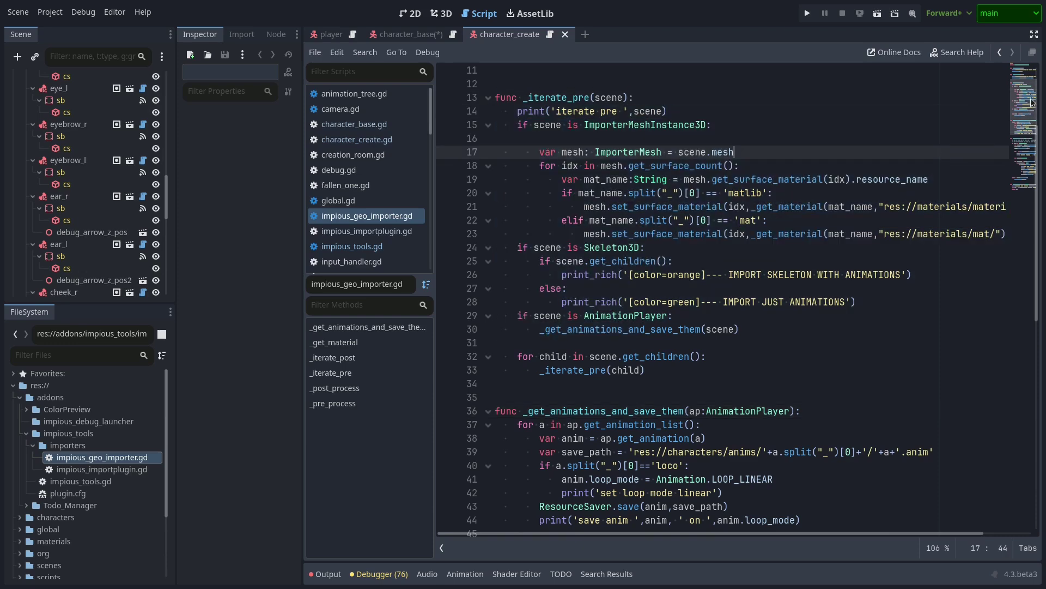
scroll(650, 196, down, 3)
ctrl+click(646, 215)
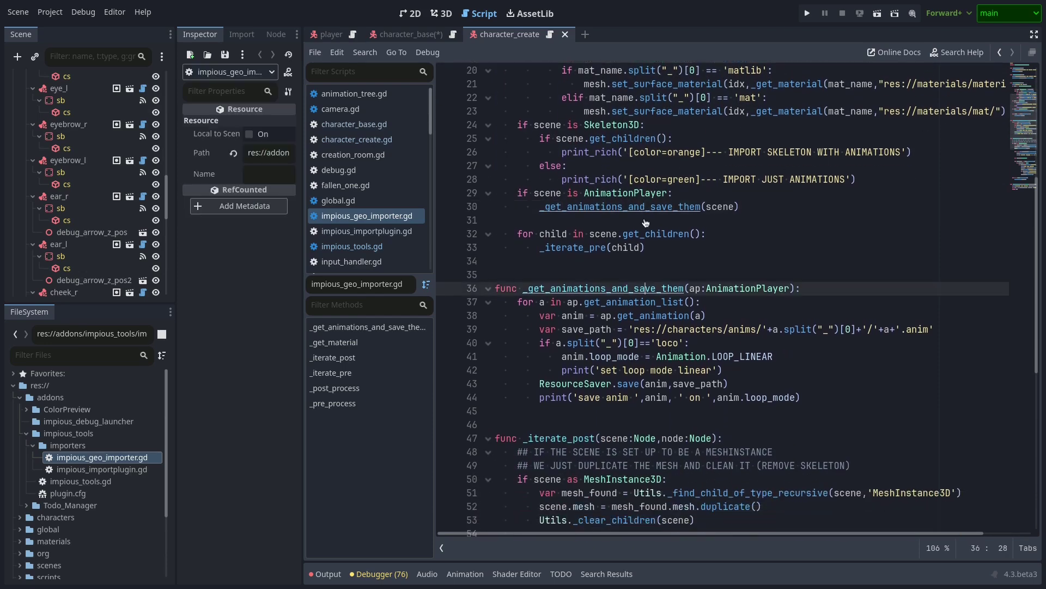
scroll(716, 321, down, 6)
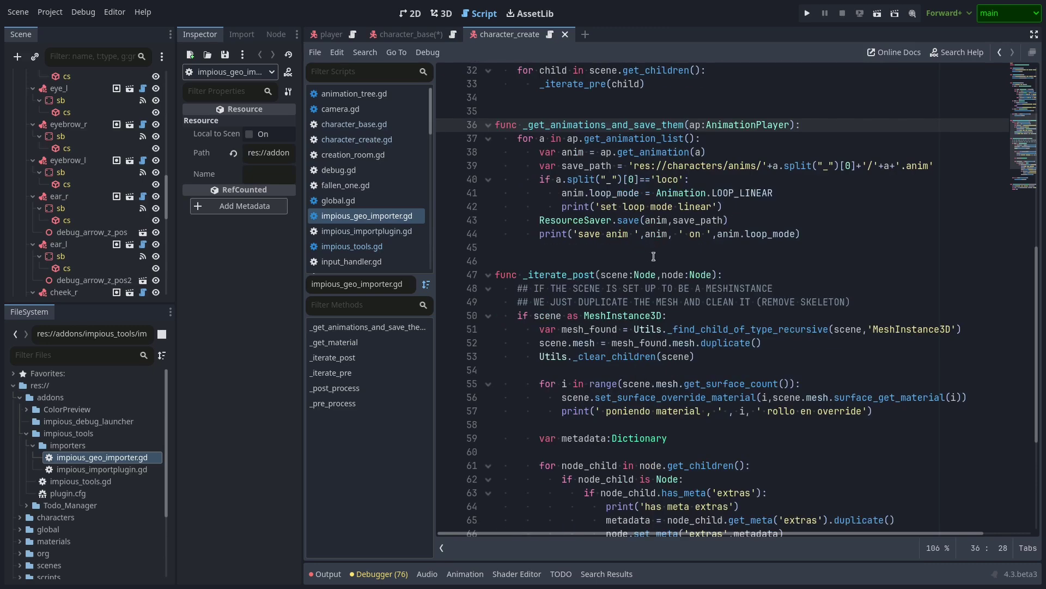
scroll(653, 254, down, 3)
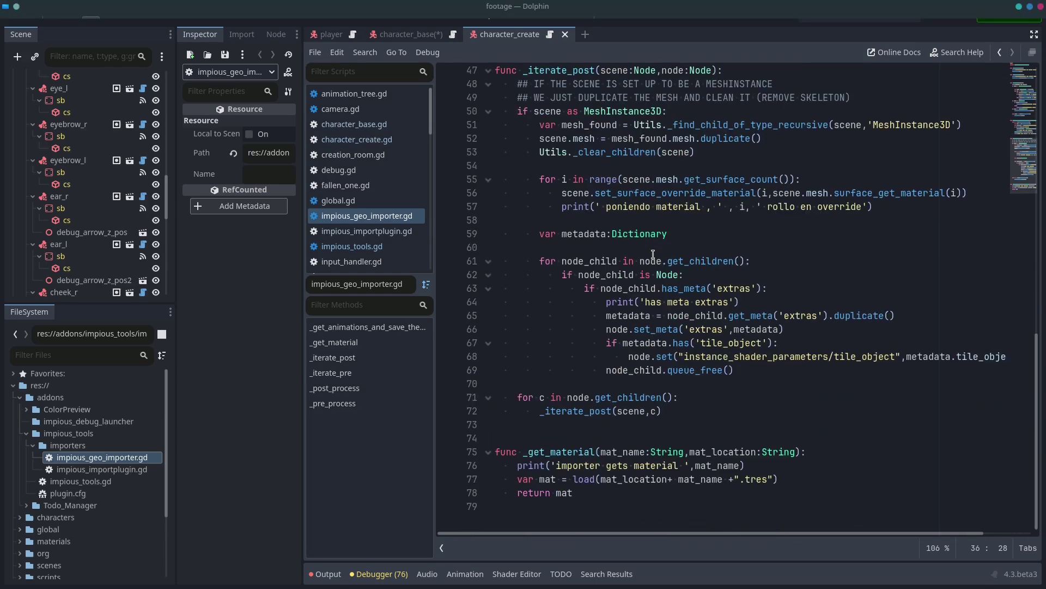
Open the character_base scene and inspect the node hierarchy under its rig
click(404, 35)
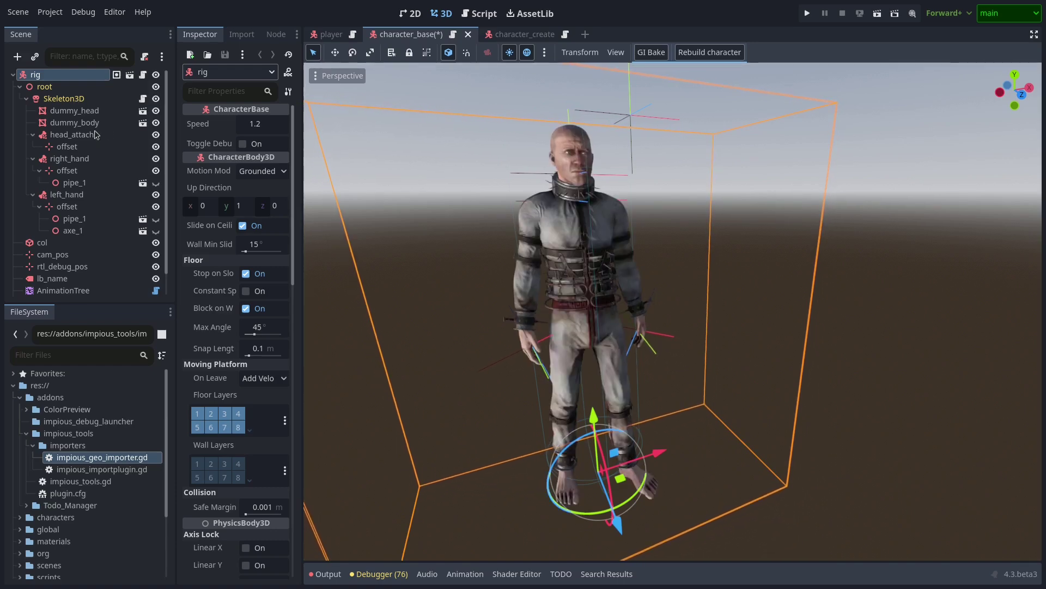
scroll(90, 164, down, 1)
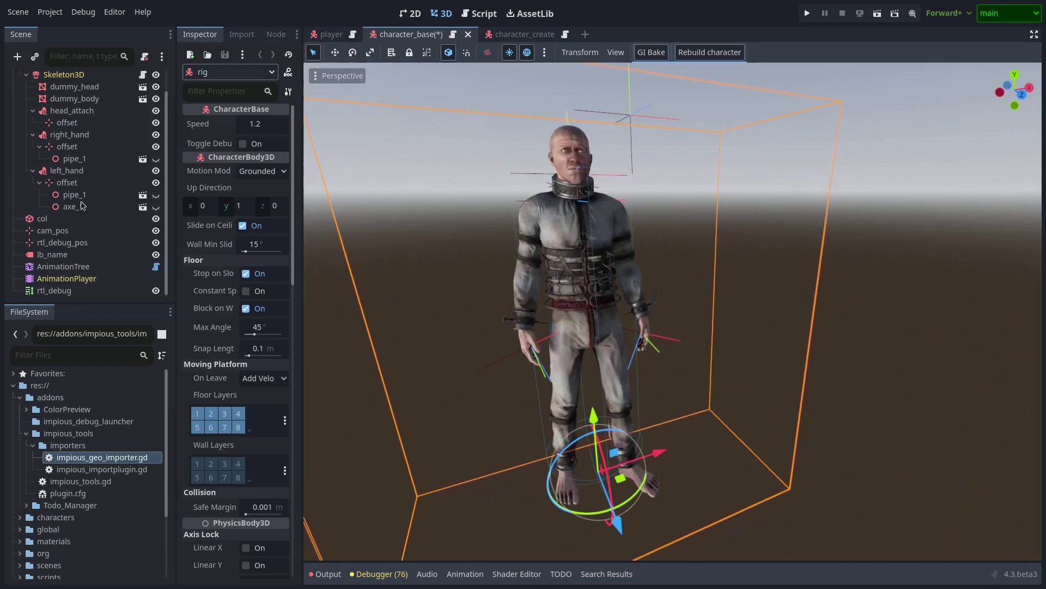
scroll(81, 205, up, 1)
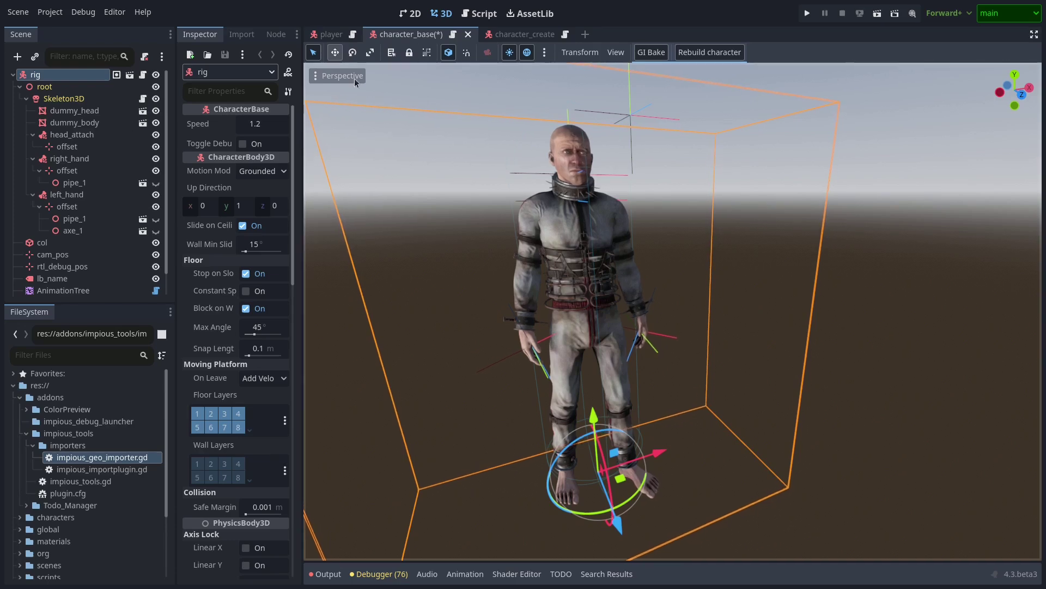
Open the character_create scene and examine its model and the facial attachment nodes with their collision shapes
click(513, 34)
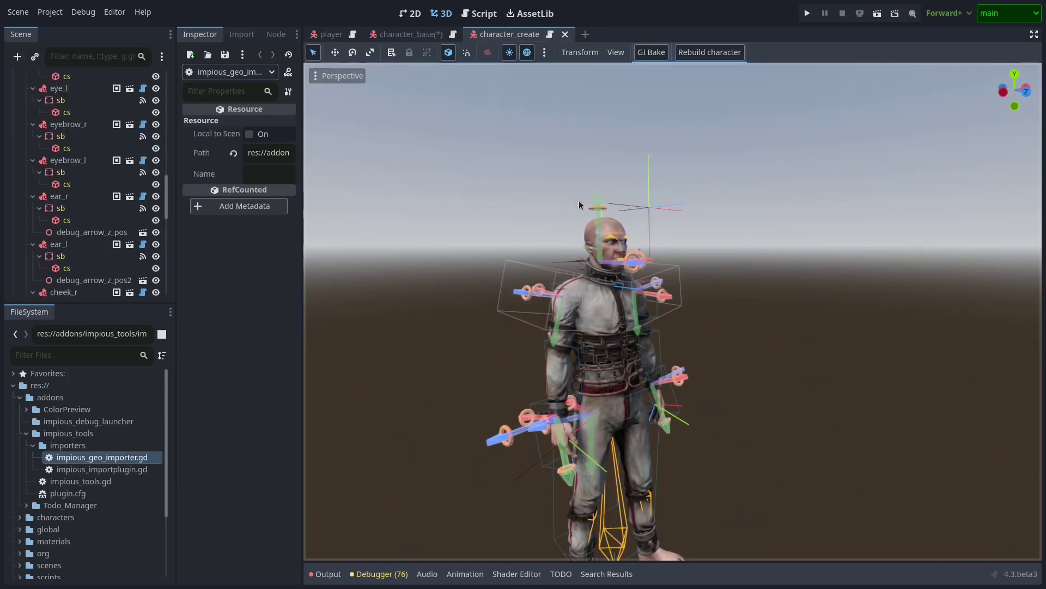
shift+middle_drag(658, 310, 689, 231)
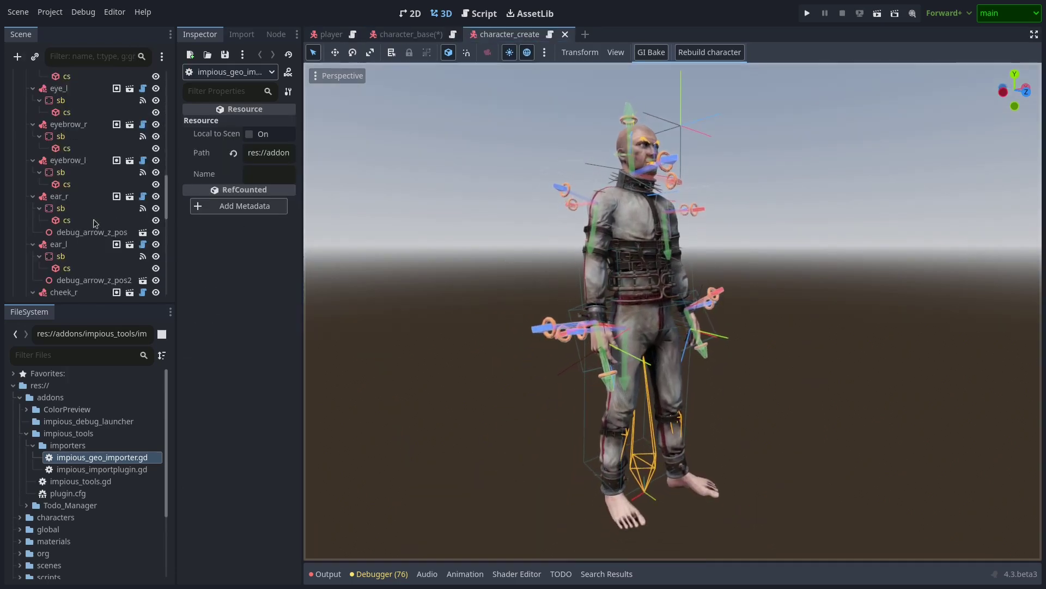
scroll(91, 221, down, 5)
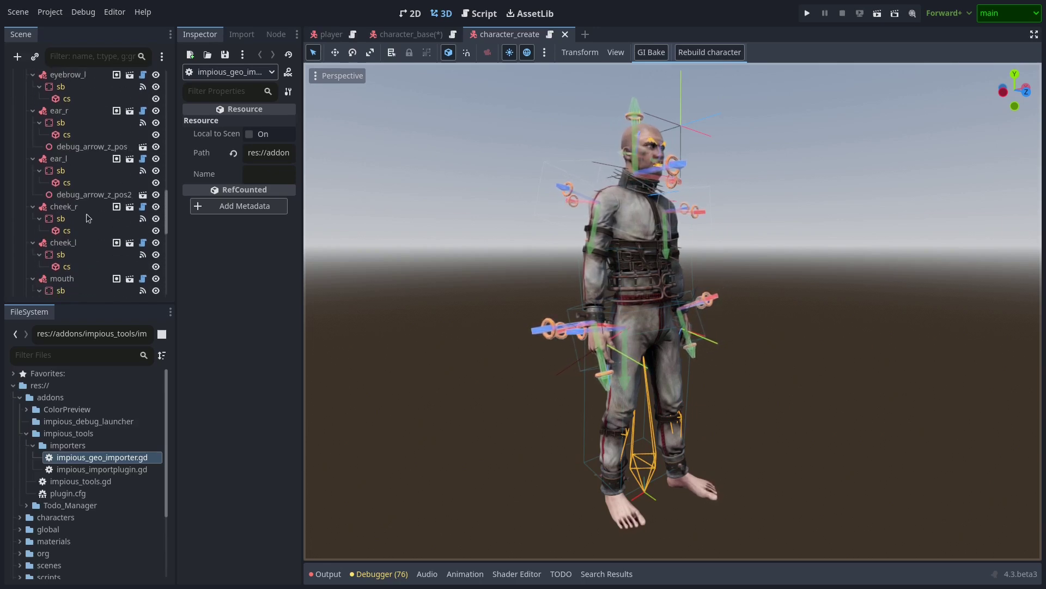
scroll(88, 218, down, 3)
Open the player scene and toggle the visibility of the player_head and player_body meshes
click(330, 35)
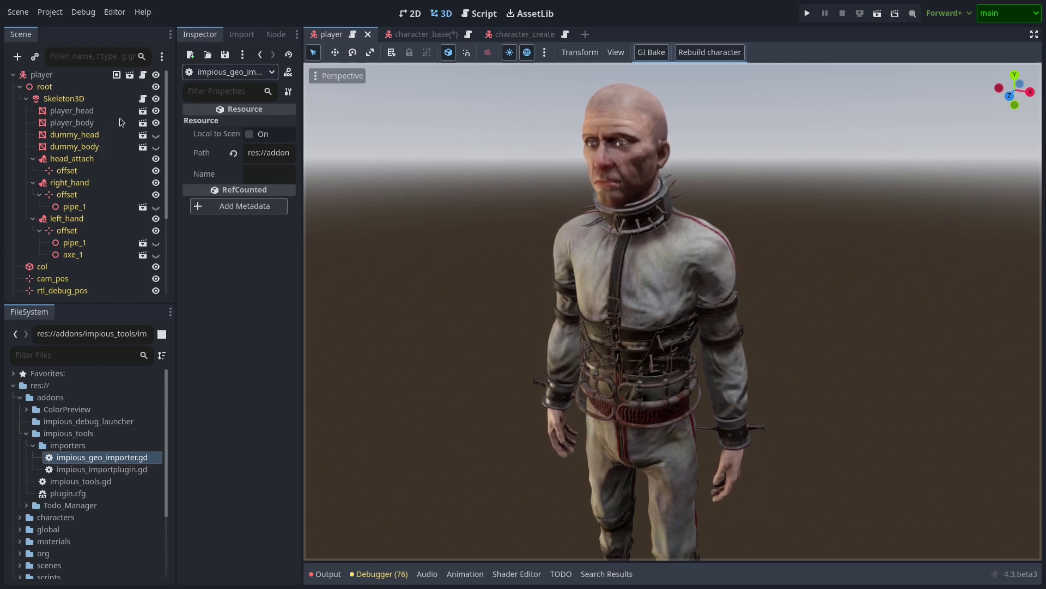
click(156, 111)
click(156, 111)
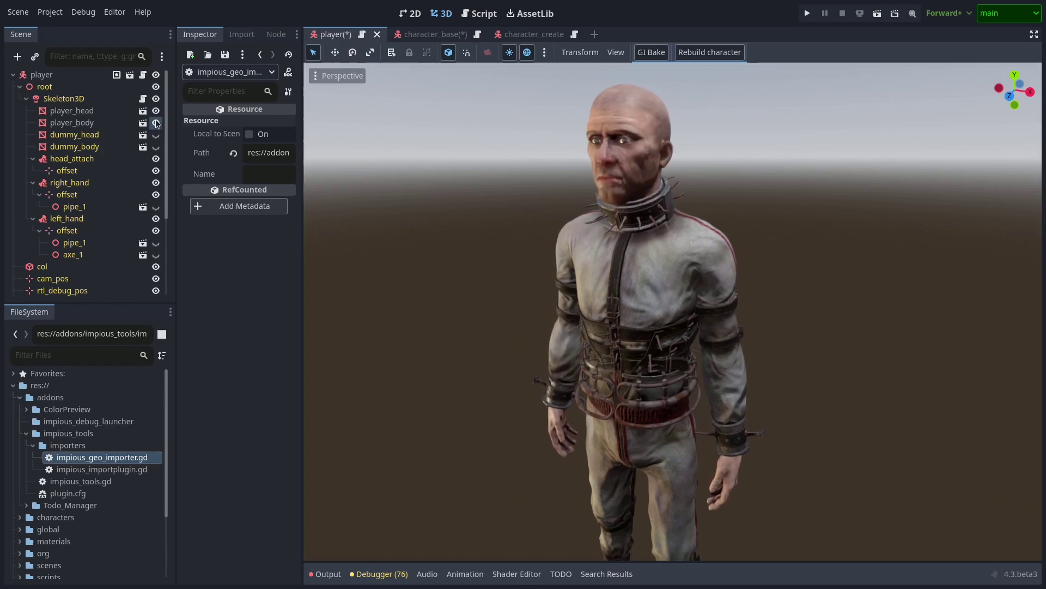
click(156, 122)
click(156, 110)
Delete the player_head and player_body nodes, regenerate them with Rebuild character and select each rebuilt mesh
click(96, 113)
shift+click(94, 121)
key(shift+Delete)
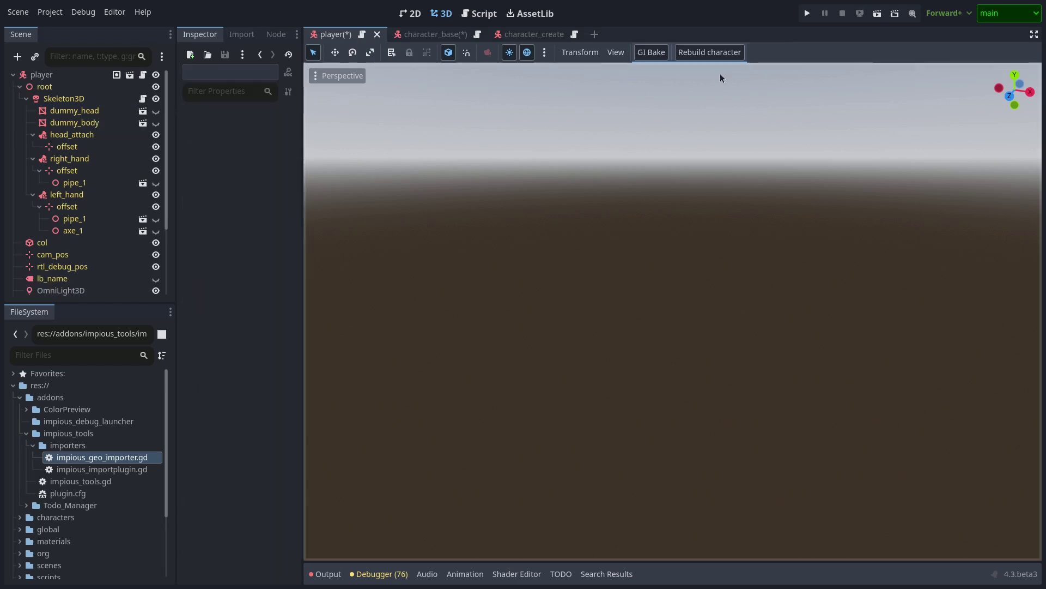
click(719, 57)
click(89, 113)
click(89, 123)
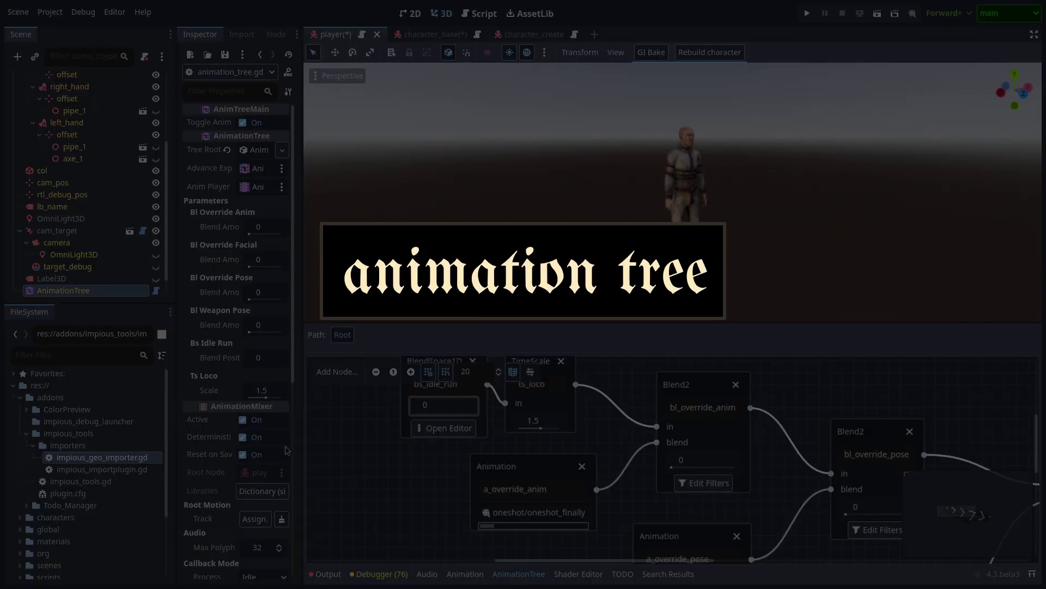
Examine the player's AnimationTree blend graph as a whole and up close around the bl_weapon_pose and Output nodes
scroll(422, 485, down, 7)
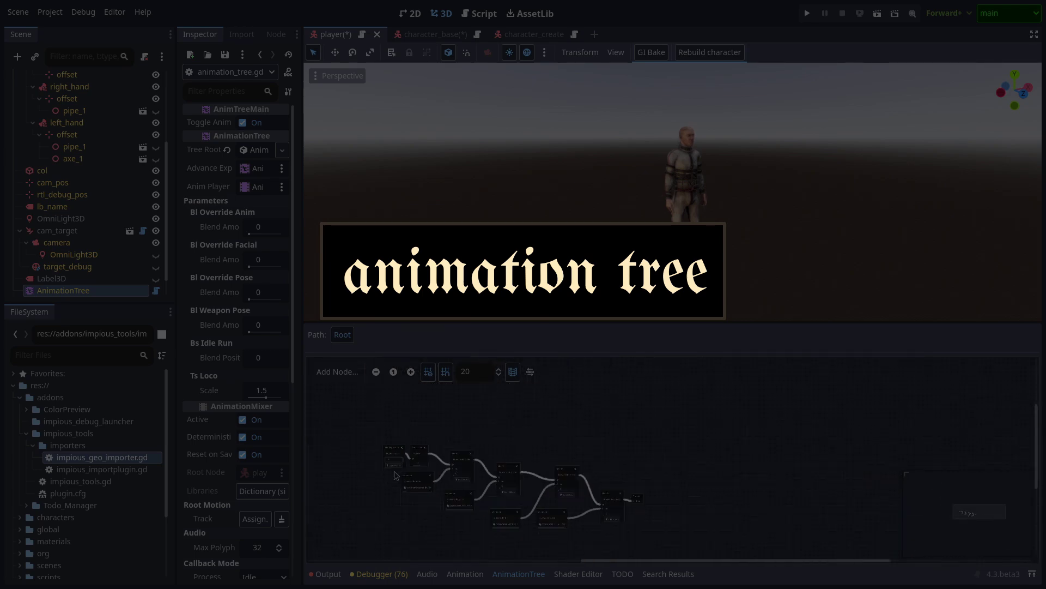
scroll(395, 475, down, 1)
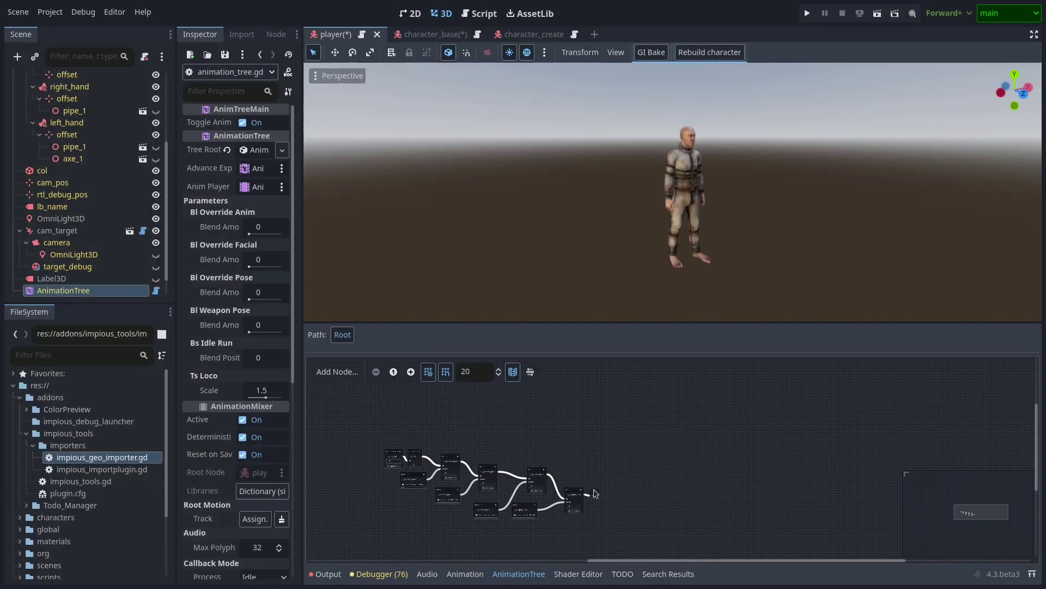
middle_drag(457, 412, 542, 383)
scroll(578, 445, up, 3)
scroll(658, 480, up, 6)
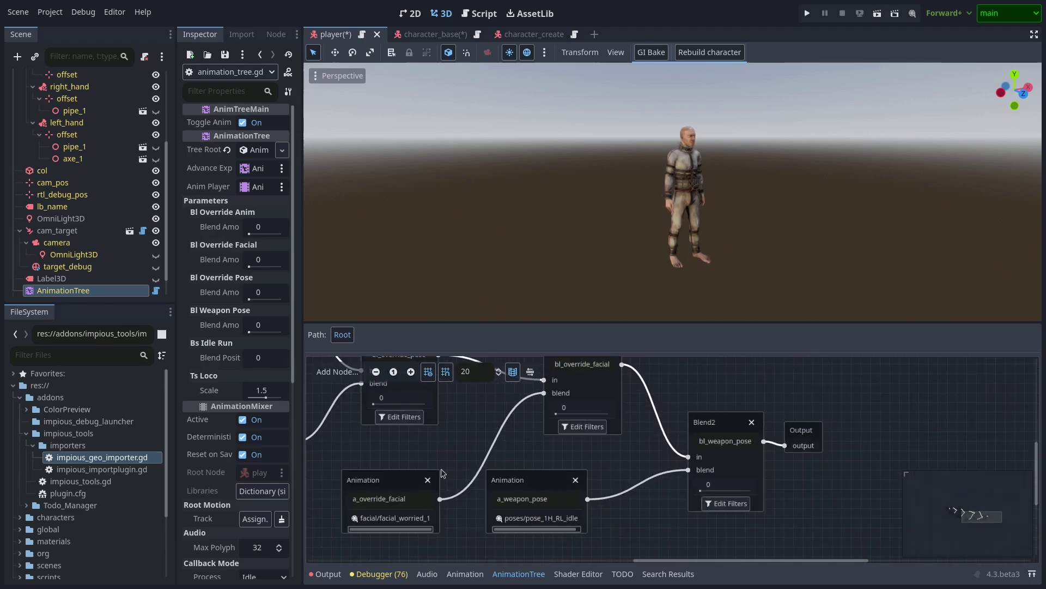
middle_drag(712, 485, 672, 509)
Detach bl_weapon_pose from the Output node, try rewiring the blend connections and restore the link to Output
drag(761, 485, 719, 457)
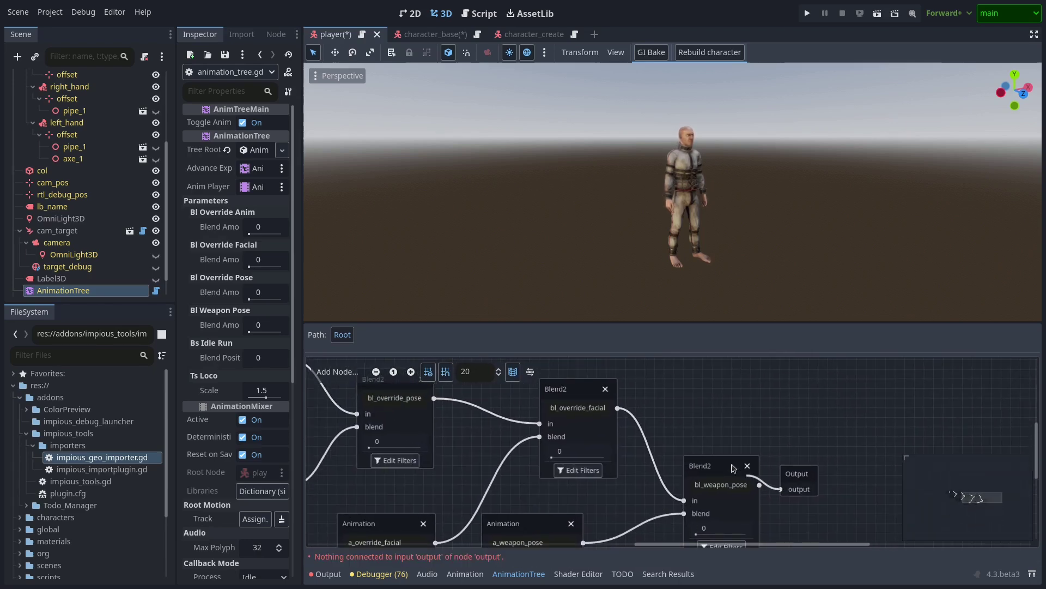
drag(629, 410, 620, 409)
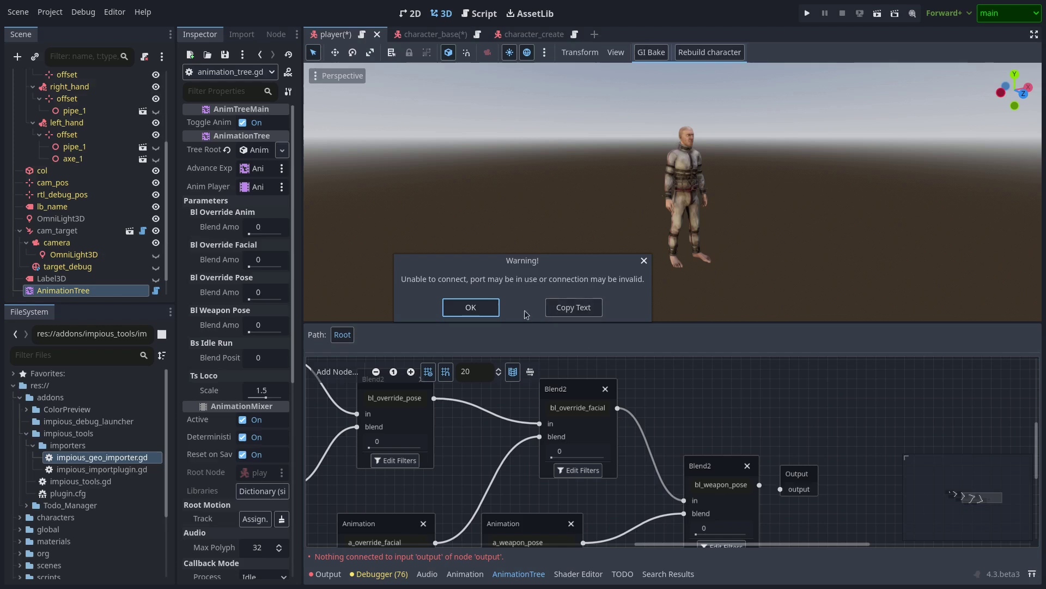
click(471, 308)
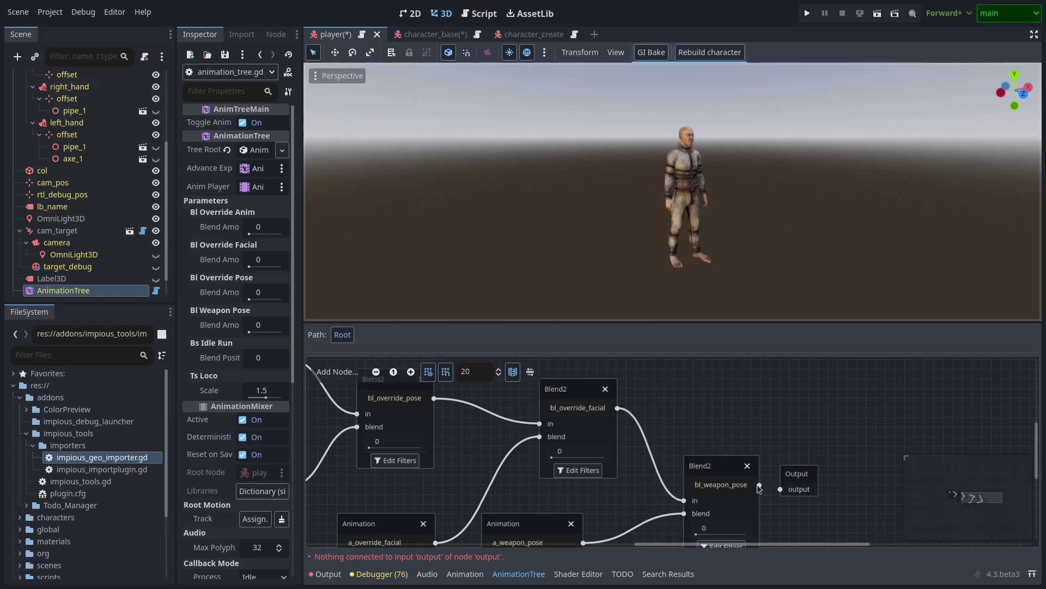
drag(780, 490, 720, 425)
Examine the start of the blend graph around the bs_idle_run, ts_loco and bl_override_anim nodes
middle_drag(400, 462, 790, 486)
middle_drag(432, 468, 475, 383)
scroll(436, 494, right, 3)
scroll(414, 498, down, 2)
middle_drag(544, 422, 656, 409)
scroll(669, 205, up, 5)
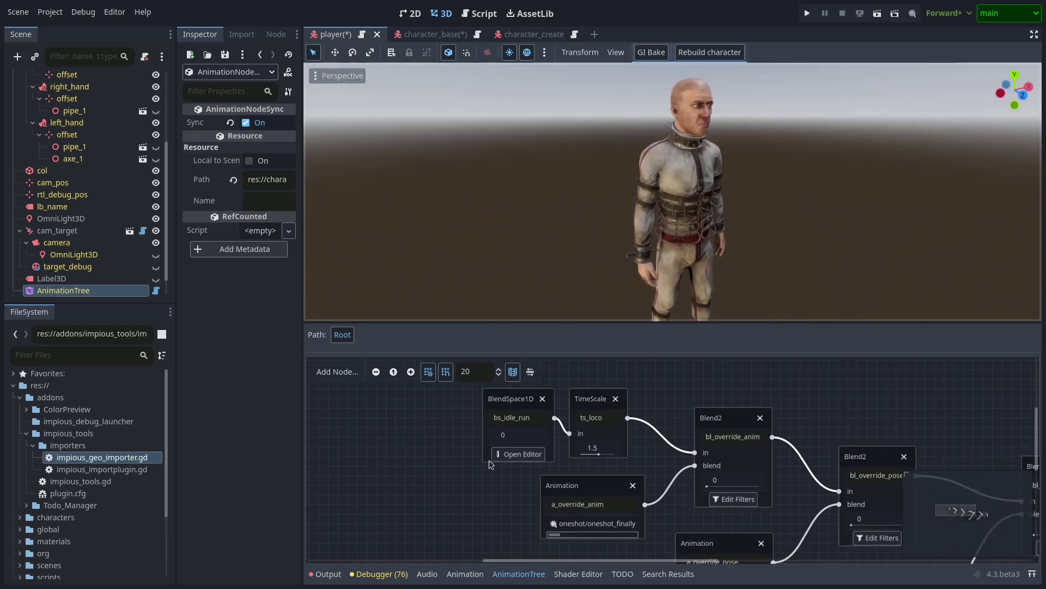
ctrl+scroll(489, 465, up, 1)
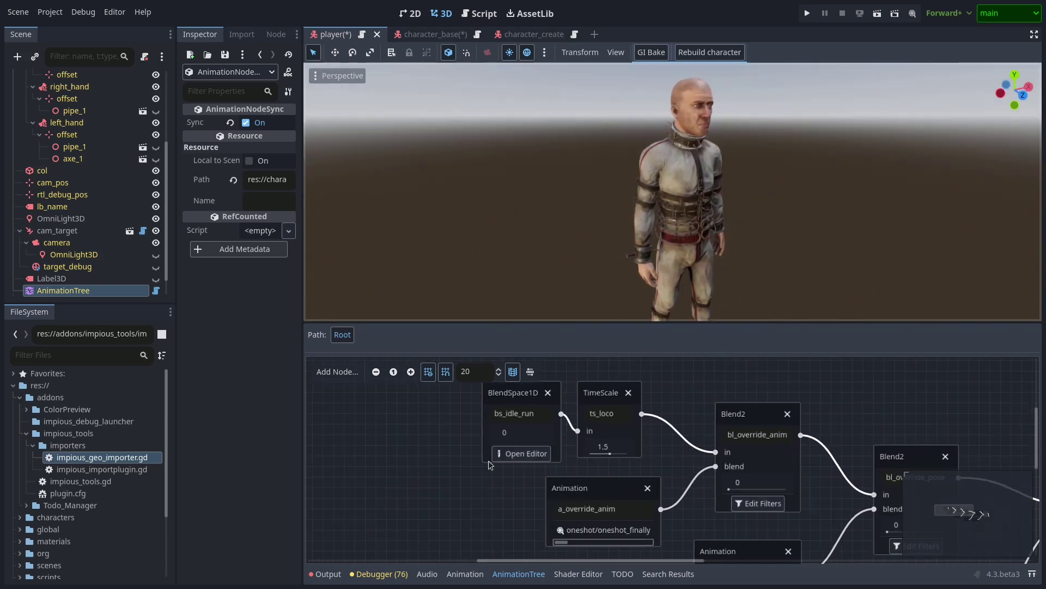
Open the AnimationTree node's script, read through its code and return to the 3D workspace
click(156, 290)
scroll(598, 199, up, 3)
scroll(596, 201, up, 3)
scroll(596, 202, down, 1)
drag(607, 220, 680, 305)
scroll(679, 213, up, 4)
scroll(680, 214, up, 6)
click(441, 13)
Inspect the bs_idle_run blend space in its editor and return to the root of the animation graph
middle_drag(457, 450, 364, 455)
middle_drag(424, 493, 386, 492)
click(396, 455)
click(343, 335)
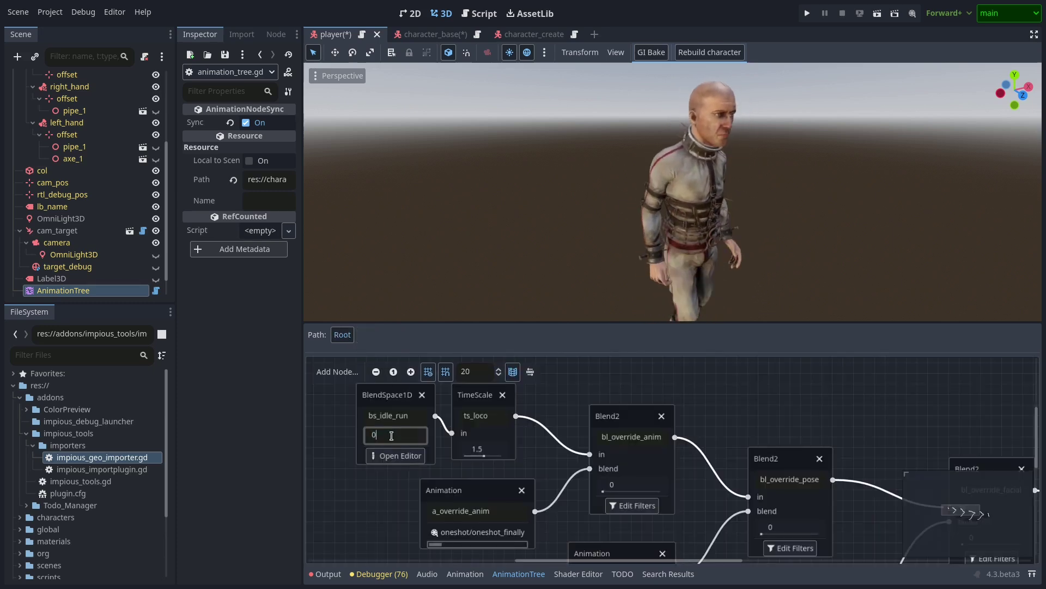
Preview locomotion with bs_idle_run at 0.34, adjust the ts_loco scale and try the bl_override_anim blend
middle_drag(562, 503, 549, 493)
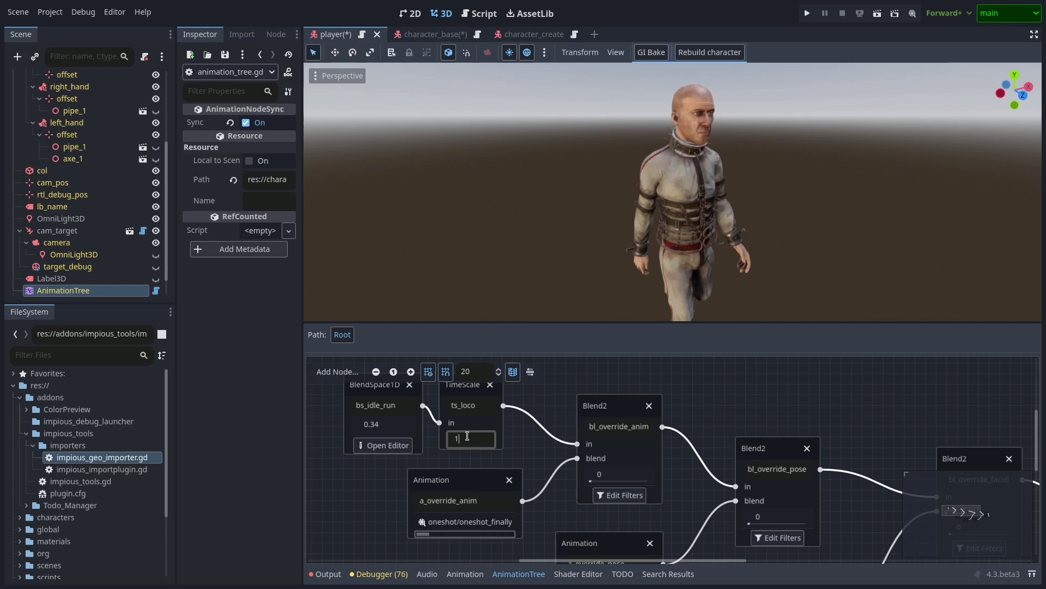
middle_drag(630, 485, 502, 439)
click(497, 430)
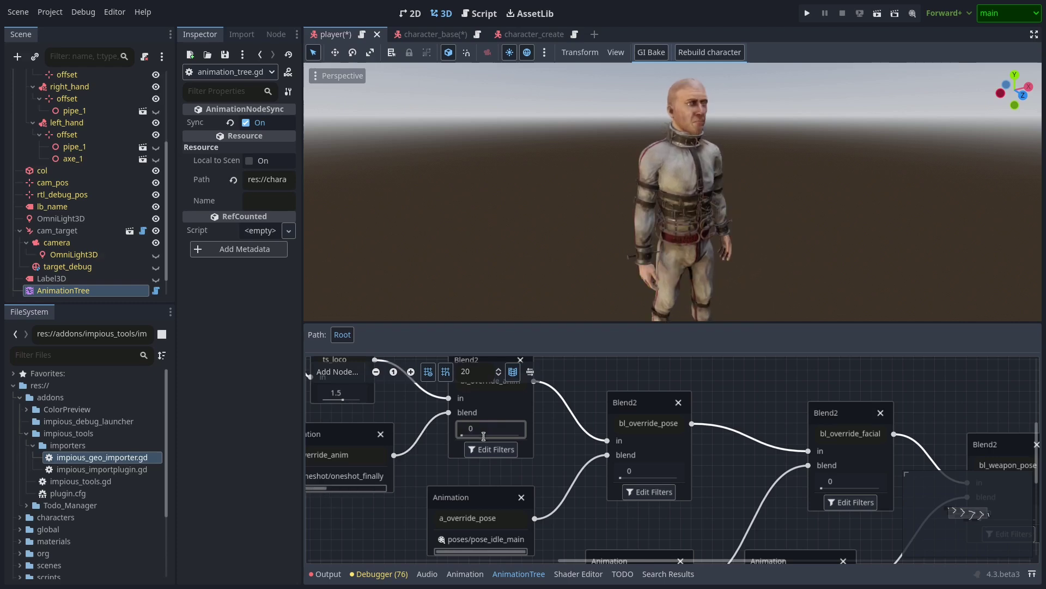
Blend bl_override_pose to 0.39, try poses/pose_1H_RL_run for a_override_pose and switch it to oneshot/oneshot_finally
middle_drag(689, 497, 632, 477)
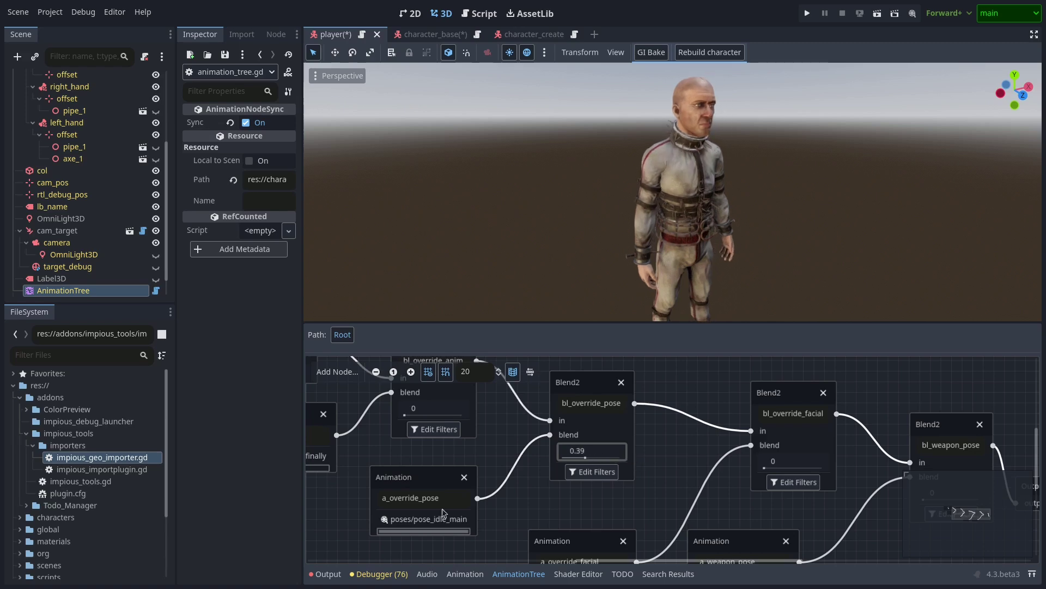
click(466, 512)
click(457, 411)
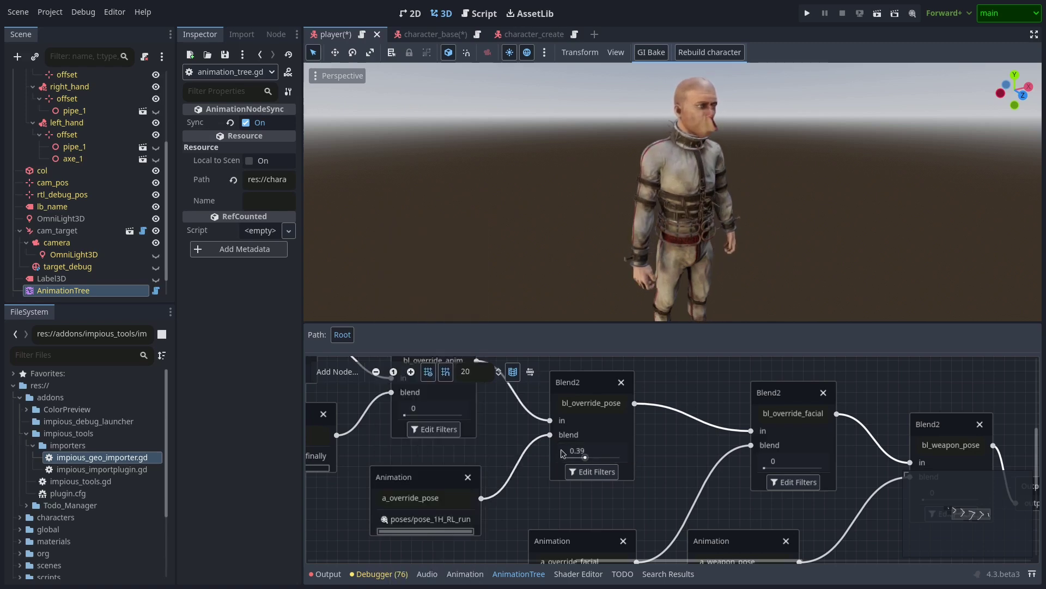
click(430, 518)
click(463, 352)
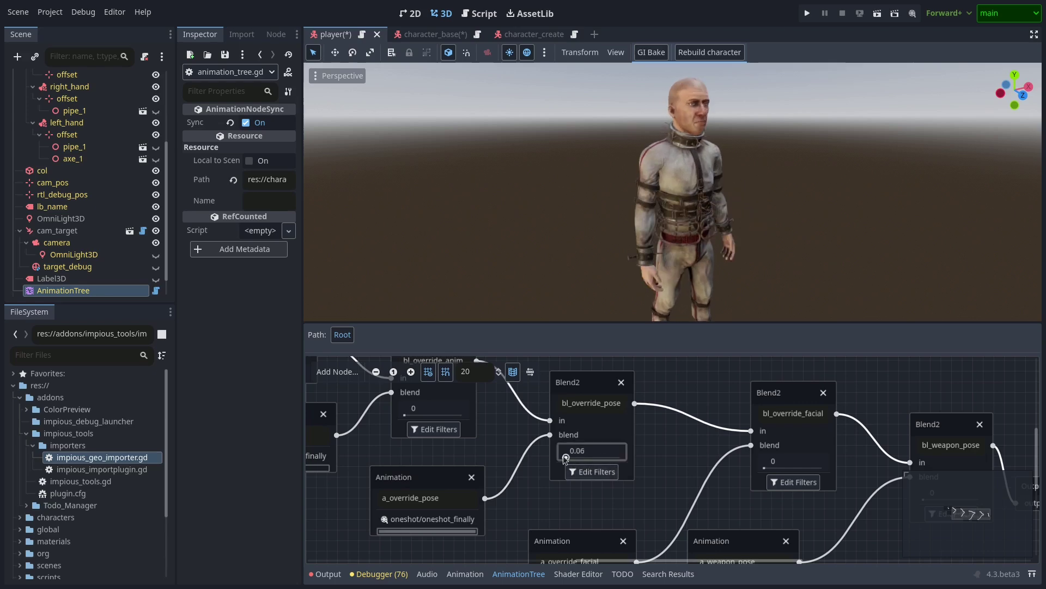
Preview the worried facial animation by raising the bl_override_facial blend to 0.99, and return it to 0
middle_drag(673, 460, 577, 464)
drag(667, 472, 725, 473)
mouse_move(731, 208)
middle_down()
mouse_move(698, 223)
mouse_move(721, 213)
middle_up()
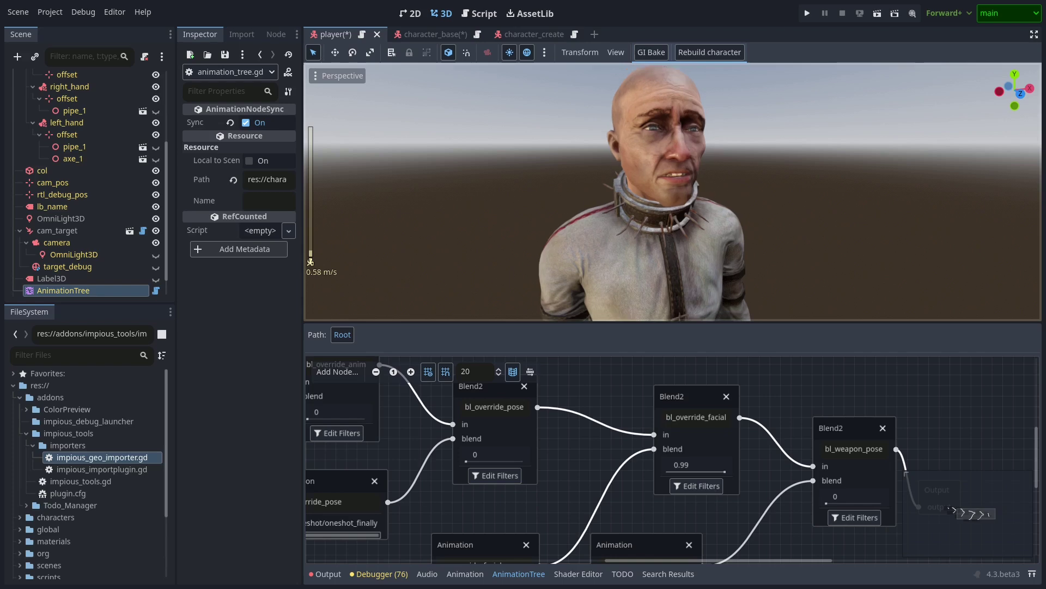
drag(722, 471, 703, 472)
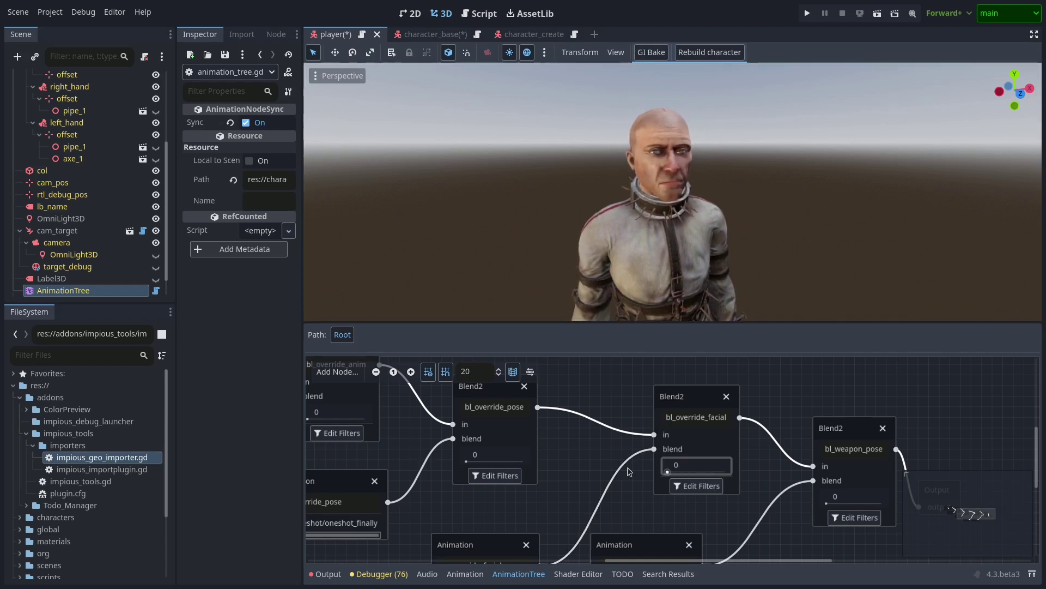
Set the bl_weapon_pose blend to 1 and check the resulting weapon pose on the full character
middle_drag(761, 502, 686, 437)
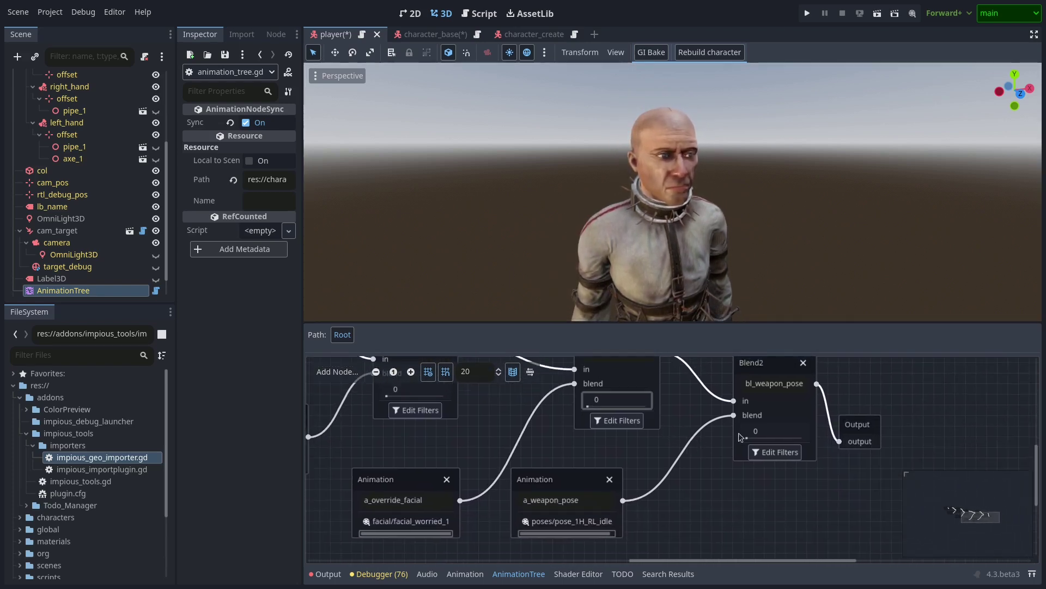
scroll(812, 272, down, 3)
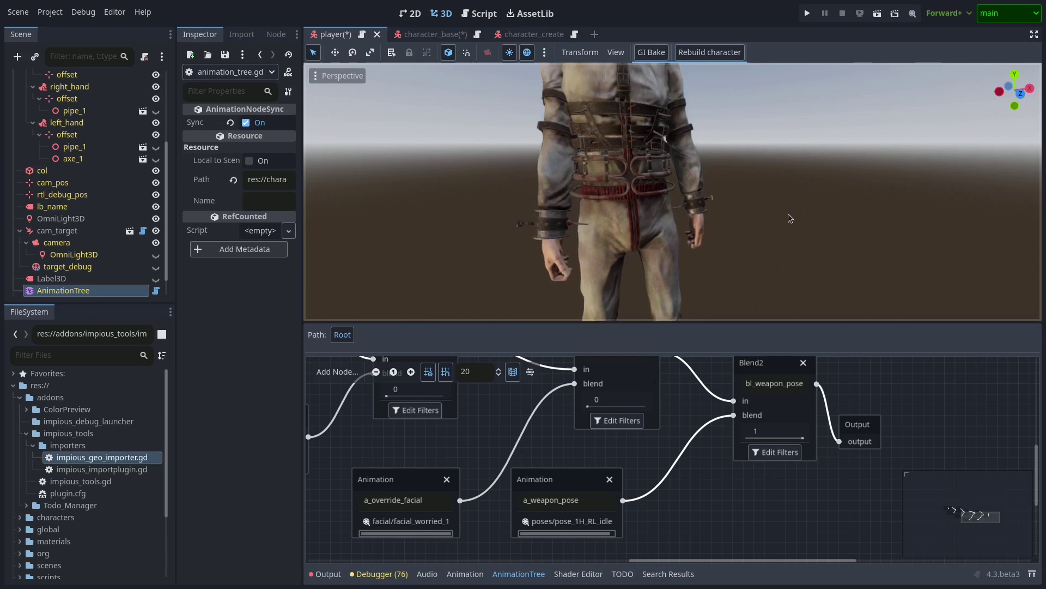
ctrl+scroll(724, 483, down, 4)
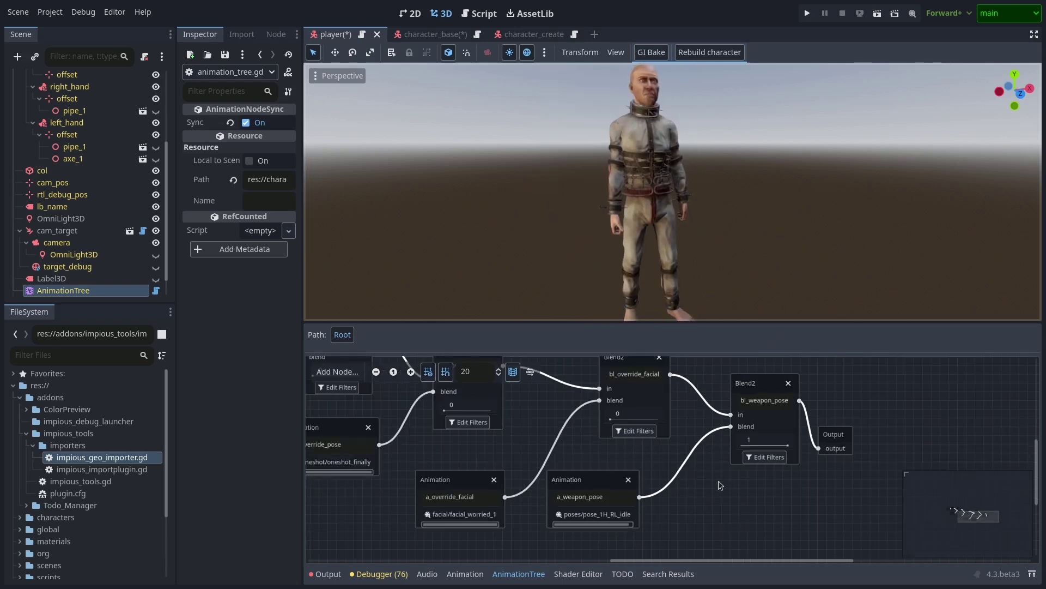
middle_drag(420, 500, 512, 520)
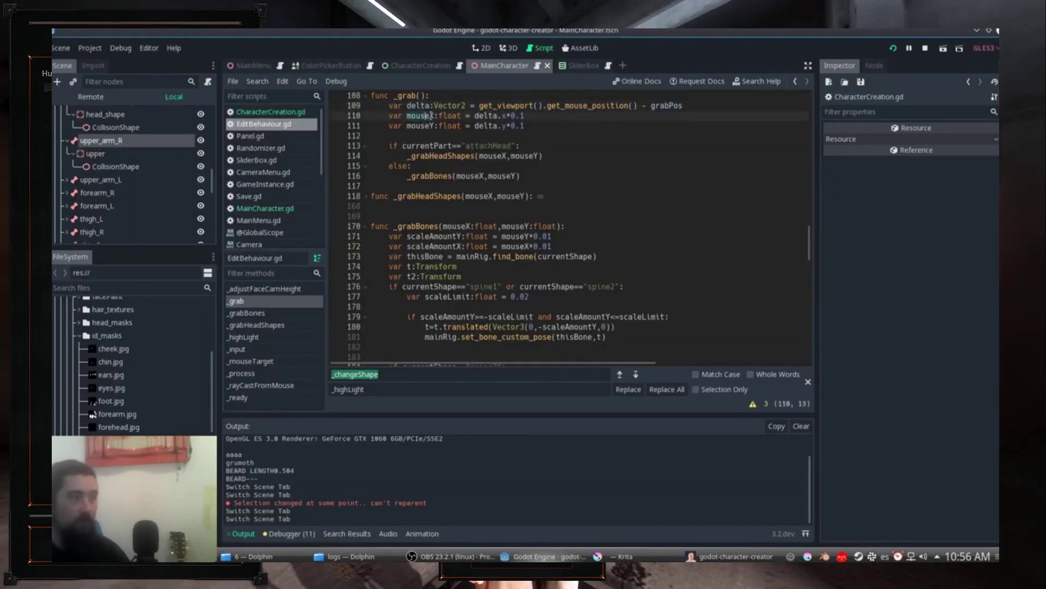
Read the _grab and _grabBones functions in EditBehaviour.gd of the older godot-character-creator project
scroll(405, 226, up, 3)
scroll(405, 226, down, 3)
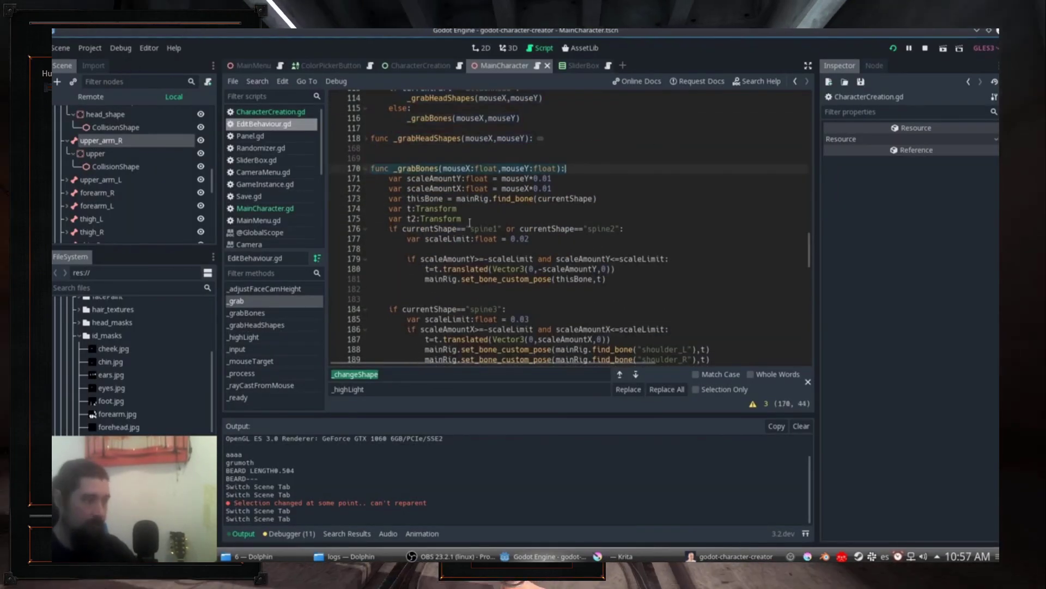
scroll(611, 182, down, 2)
click(611, 182)
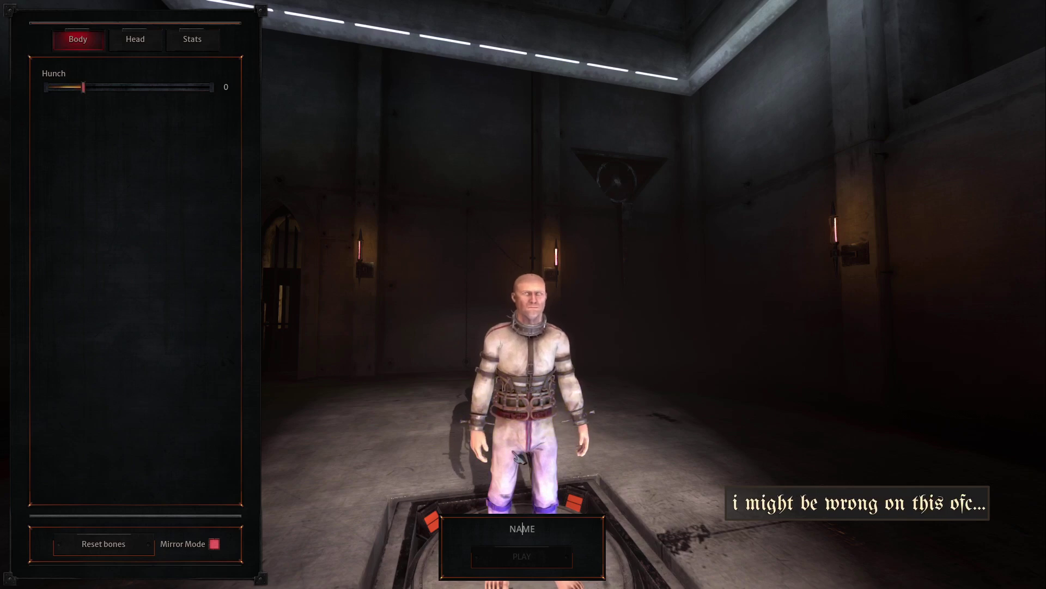
Open the head customization settings and reshape the character's nose and jaw directly on the face
click(139, 41)
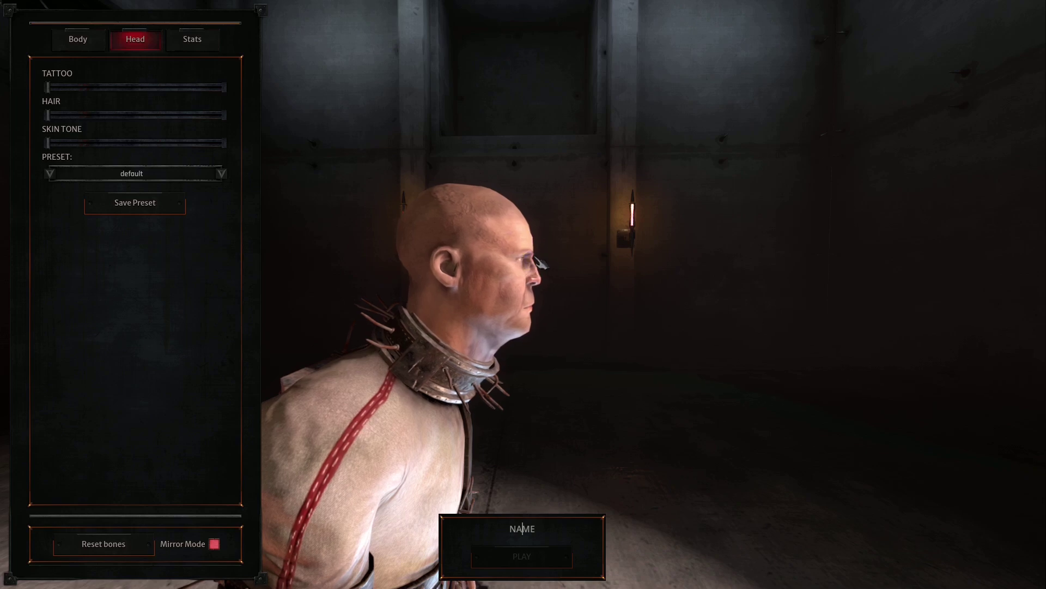
scroll(541, 263, up, 3)
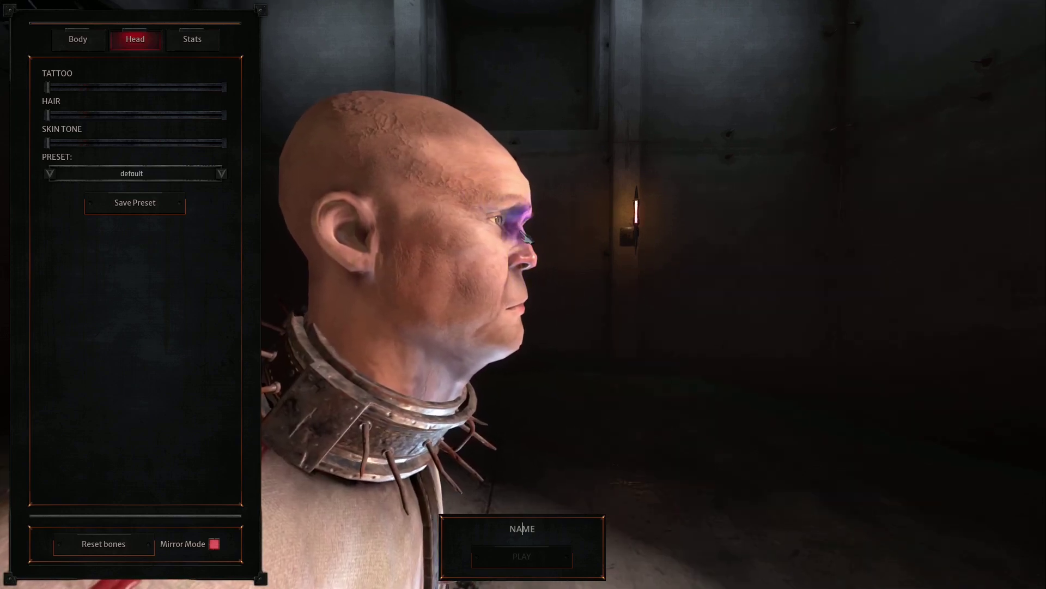
drag(664, 280, 525, 254)
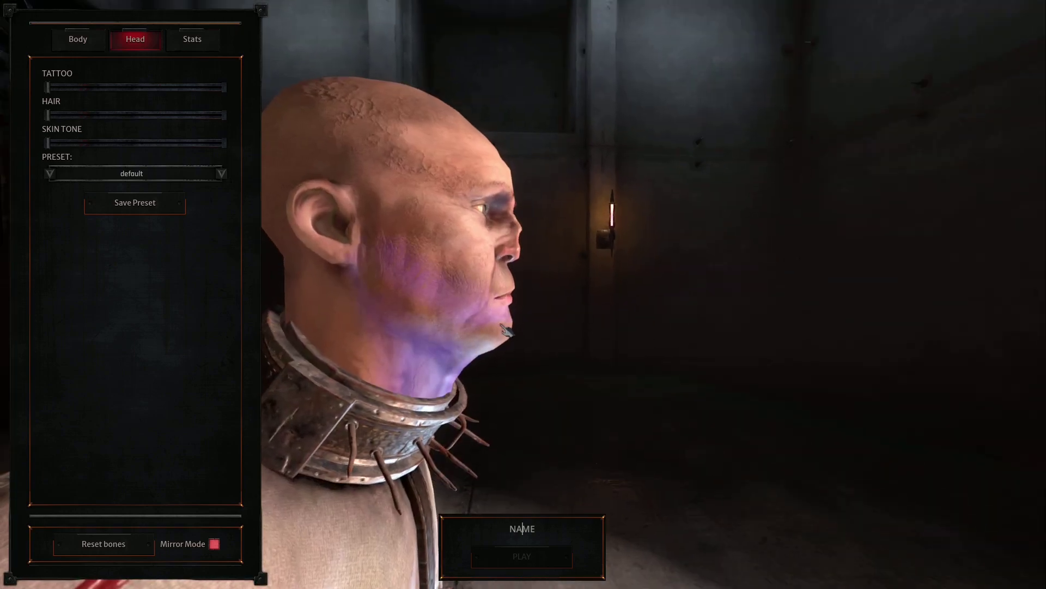
drag(580, 346, 425, 375)
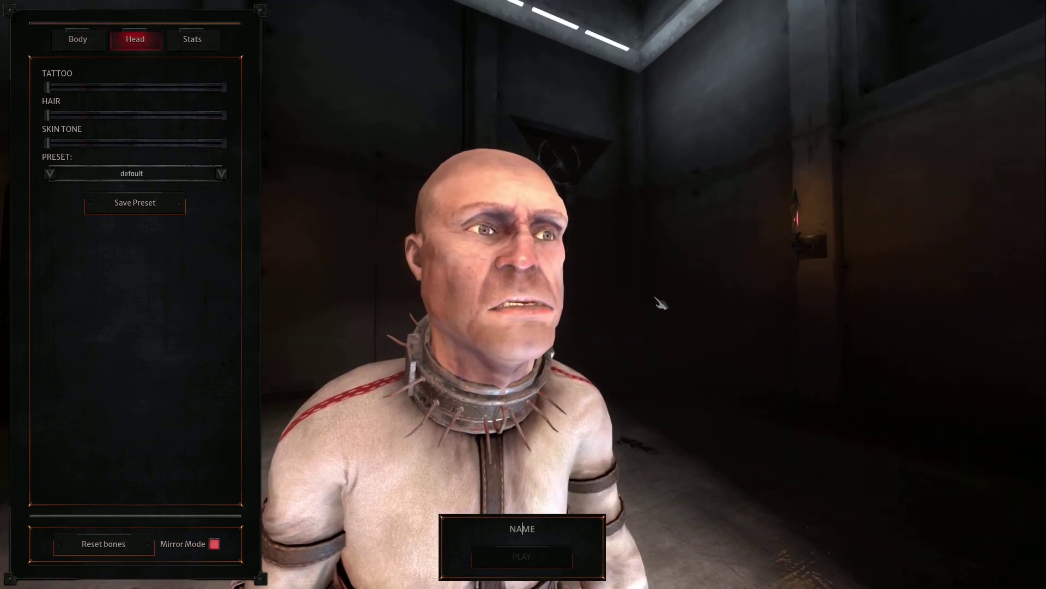
drag(655, 298, 496, 343)
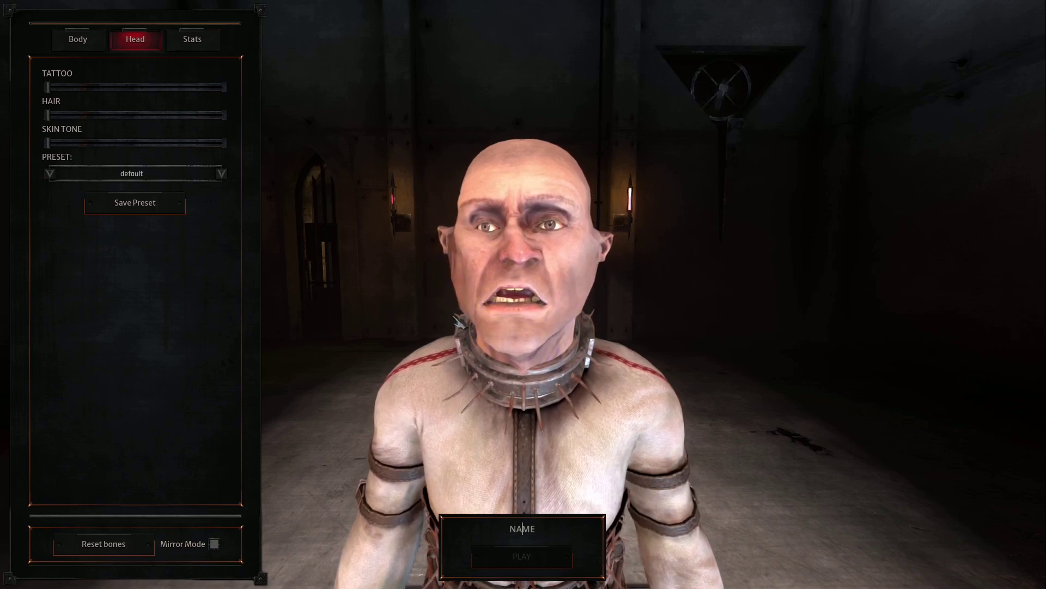
Set the skin tone to the green maximum, raise the hair setting slightly, and choose the crossed-lines forehead tattoo
right_drag(447, 304, 460, 347)
scroll(622, 344, down, 5)
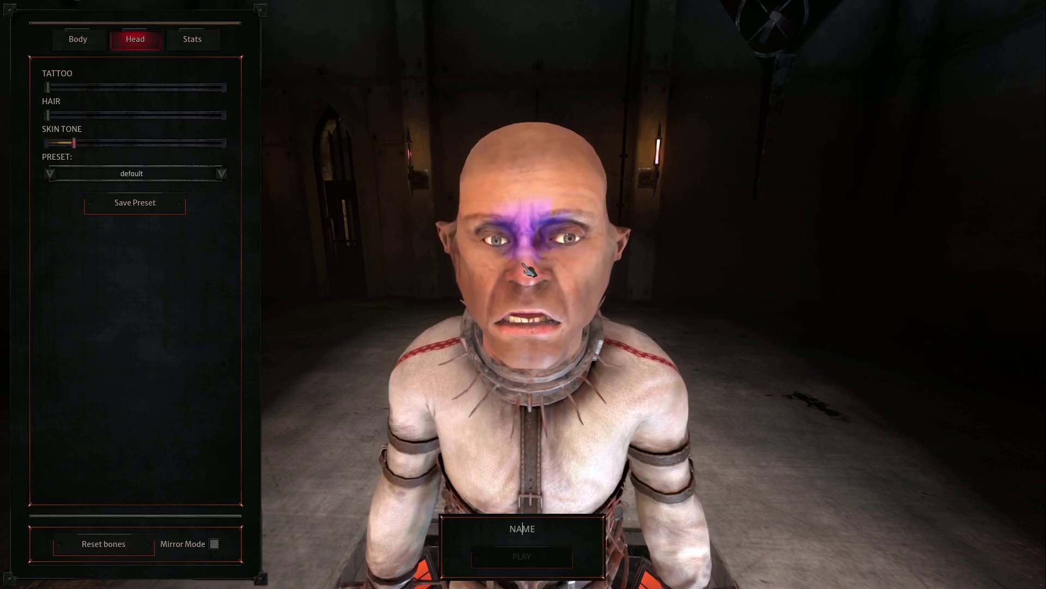
drag(102, 153, 223, 143)
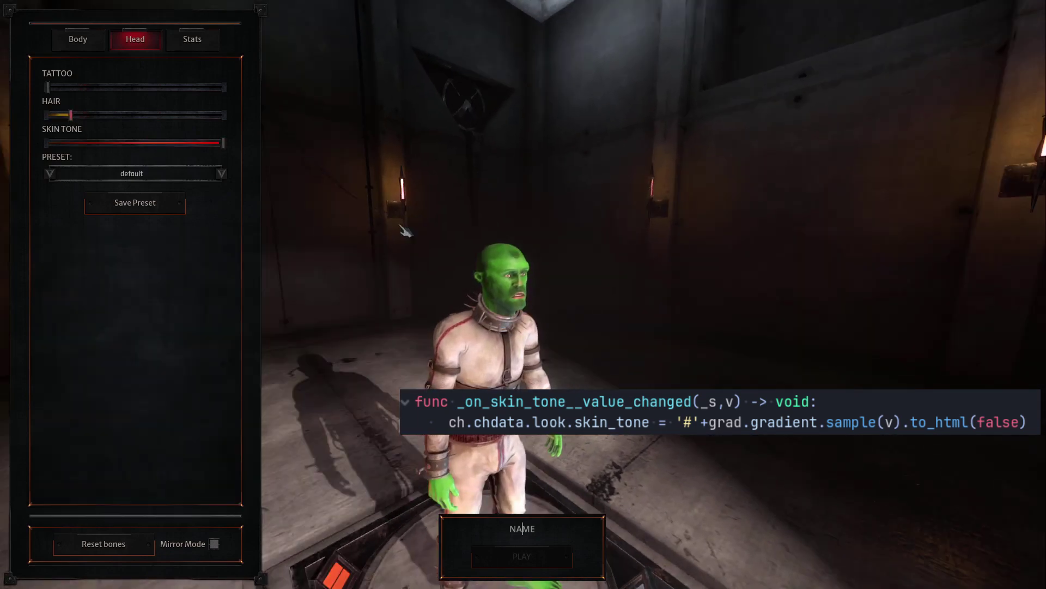
scroll(387, 224, up, 4)
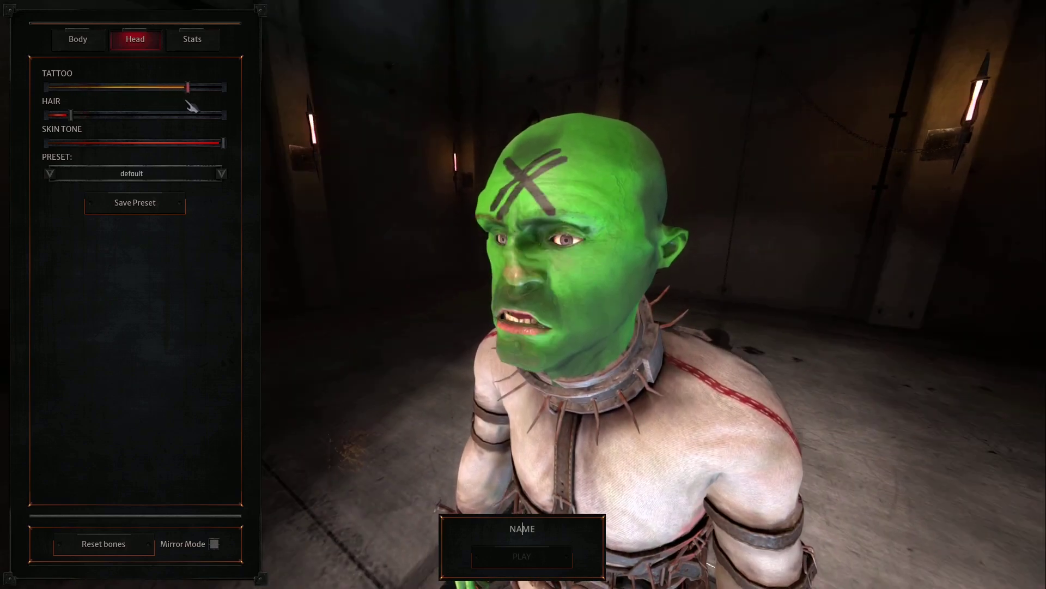
right_drag(405, 195, 417, 215)
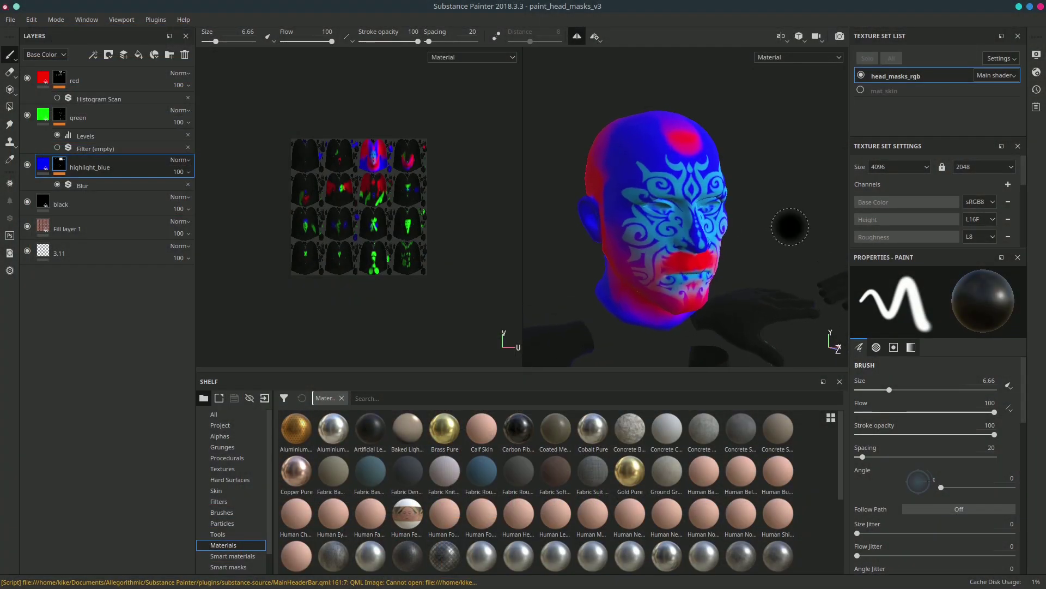
Switch to Substance Painter and examine the coloured masks painted on the heads in paint_head_masks_v3
mouse_move(790, 227)
alt+middle_down()
mouse_move(687, 229)
mouse_move(754, 209)
alt+middle_up()
alt+right_drag(739, 233, 714, 293)
alt+middle_drag(715, 293, 957, 256)
mouse_move(957, 257)
alt+right_down()
mouse_move(876, 222)
mouse_move(753, 218)
mouse_move(574, 257)
mouse_move(482, 302)
mouse_move(414, 316)
alt+right_up()
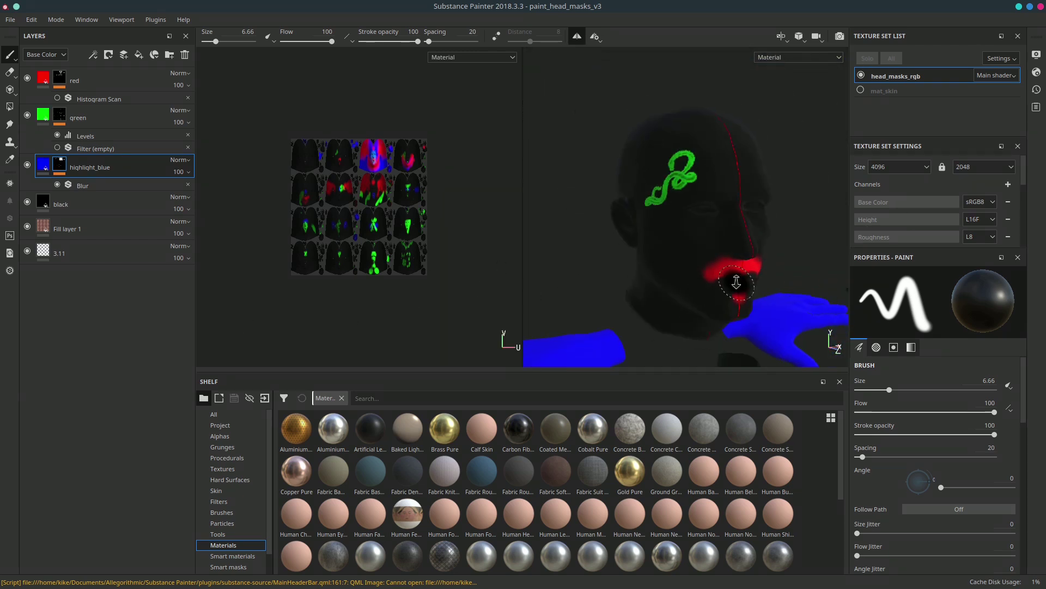
alt+right_drag(738, 282, 570, 301)
mouse_move(741, 284)
middle_down()
mouse_move(701, 273)
mouse_move(588, 284)
middle_up()
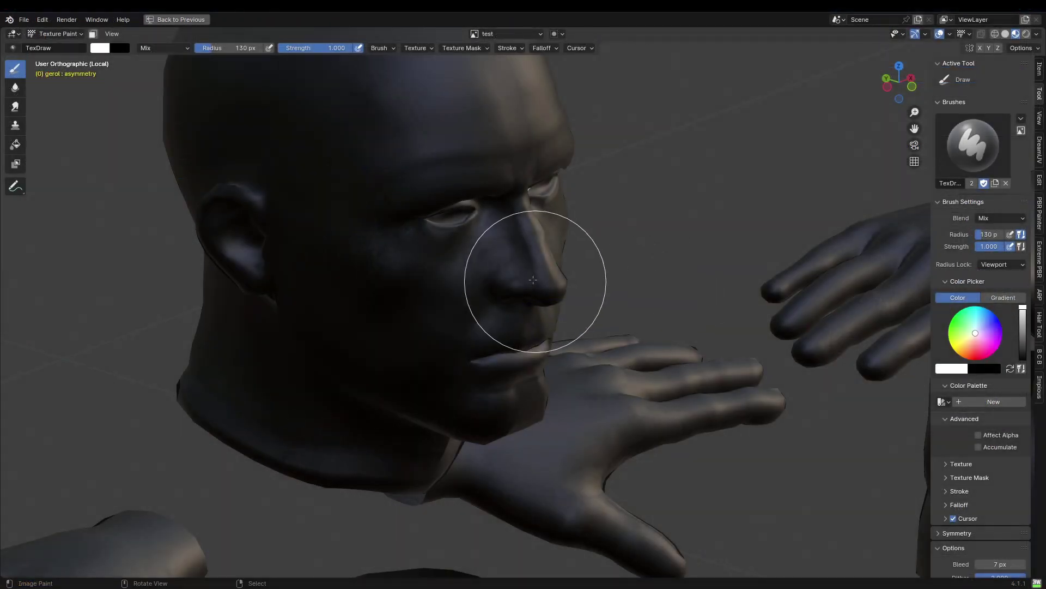
Switch to Blender and texture-paint white across the nose, cheek and one eye of the head with the 130 px brush
drag(534, 279, 526, 277)
mouse_move(712, 281)
middle_down()
mouse_move(685, 316)
mouse_move(631, 268)
middle_up()
mouse_move(631, 268)
mouse_down()
mouse_move(619, 233)
mouse_move(607, 350)
mouse_move(596, 327)
mouse_up()
mouse_move(596, 327)
middle_down()
mouse_move(552, 326)
mouse_move(568, 293)
middle_up()
ctrl+drag(546, 296, 529, 290)
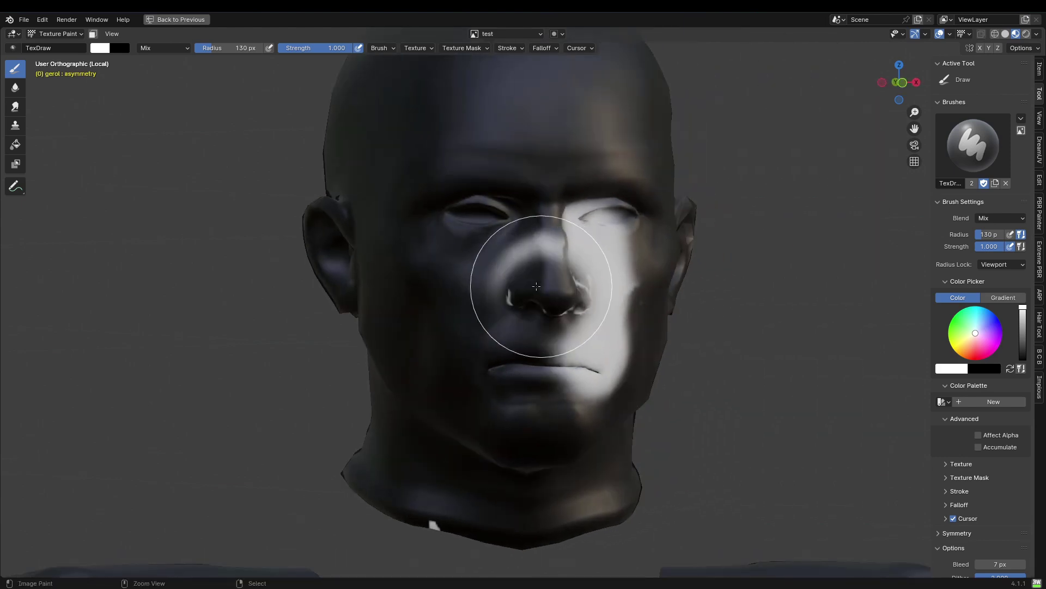
scroll(681, 316, down, 8)
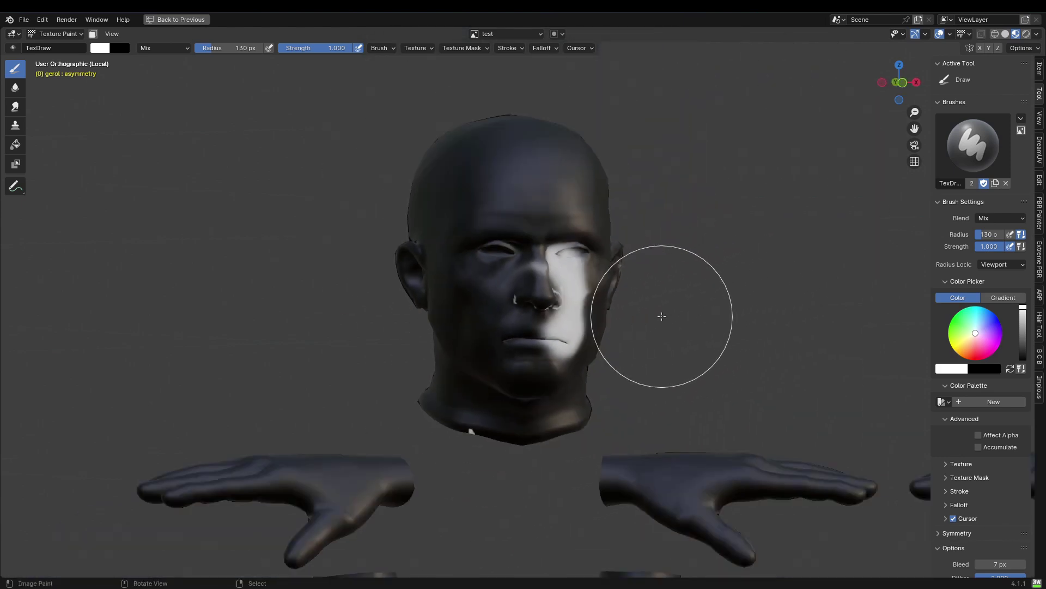
Enter mesh Edit Mode, restore the full workspace layout, and examine the grid of head, hand and foot copies
key(ctrl+Tab)
shift+middle_drag(578, 282, 378, 251)
scroll(381, 252, down, 6)
key(ctrl+Tab)
click(618, 266)
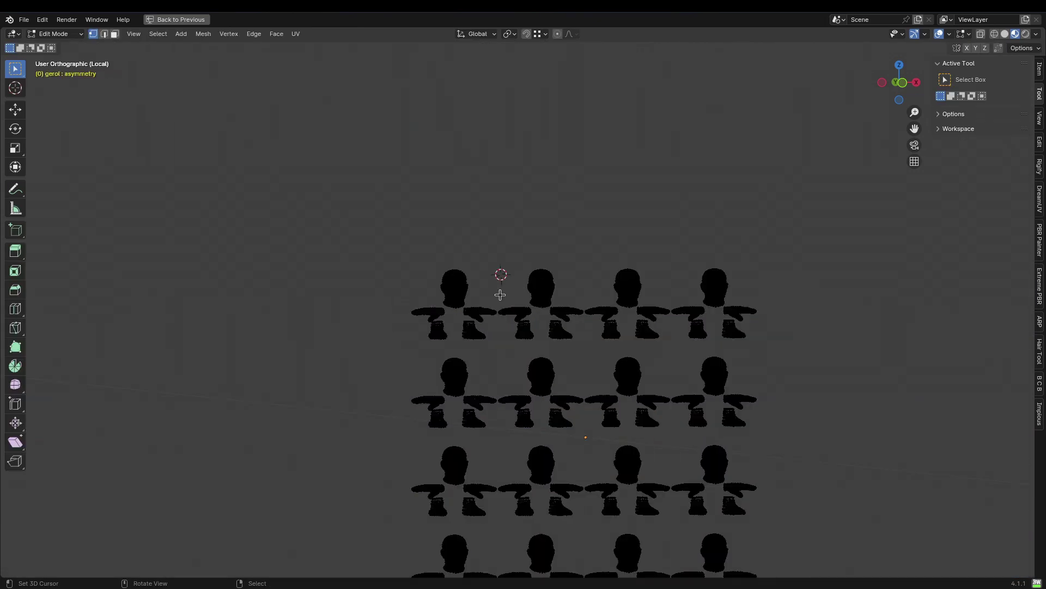
key(ctrl+space)
scroll(337, 291, down, 3)
scroll(149, 332, down, 1)
middle_drag(148, 332, 67, 267)
scroll(207, 259, up, 5)
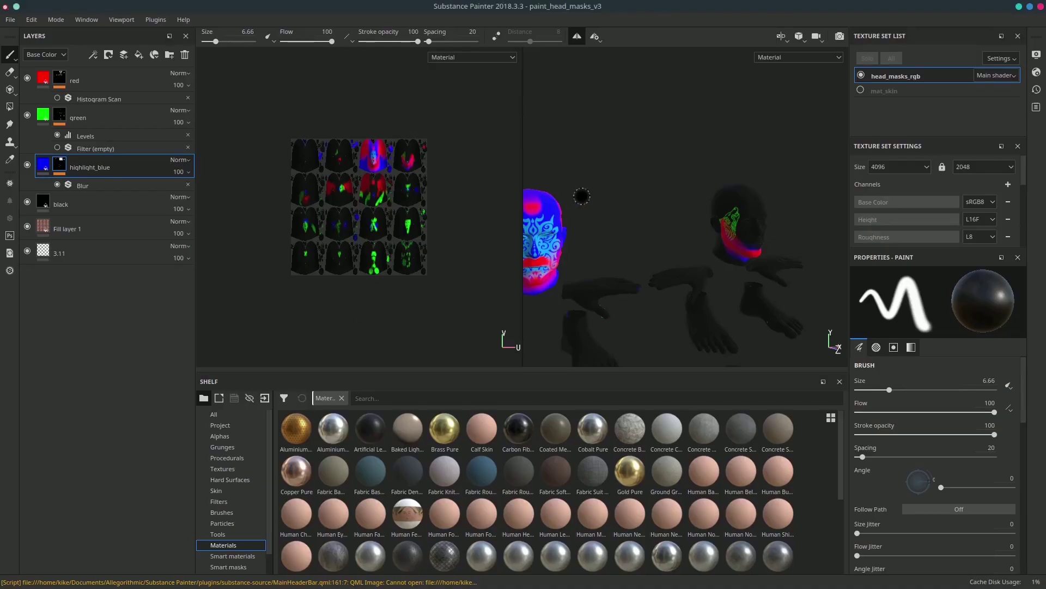
Switch back to Substance Painter and isolate the highlight_blue and green layers in turn to examine their masks across the heads
scroll(582, 196, down, 3)
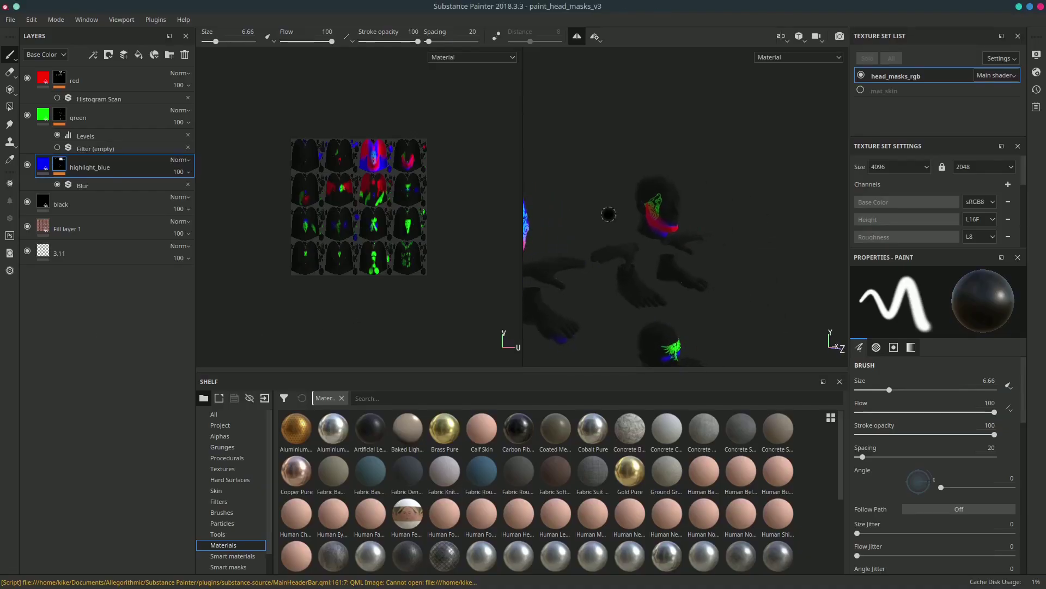
mouse_move(612, 215)
alt+mouse_down()
mouse_move(849, 183)
mouse_move(652, 224)
alt+mouse_up()
alt+middle_drag(651, 231, 566, 247)
alt+drag(567, 247, 708, 223)
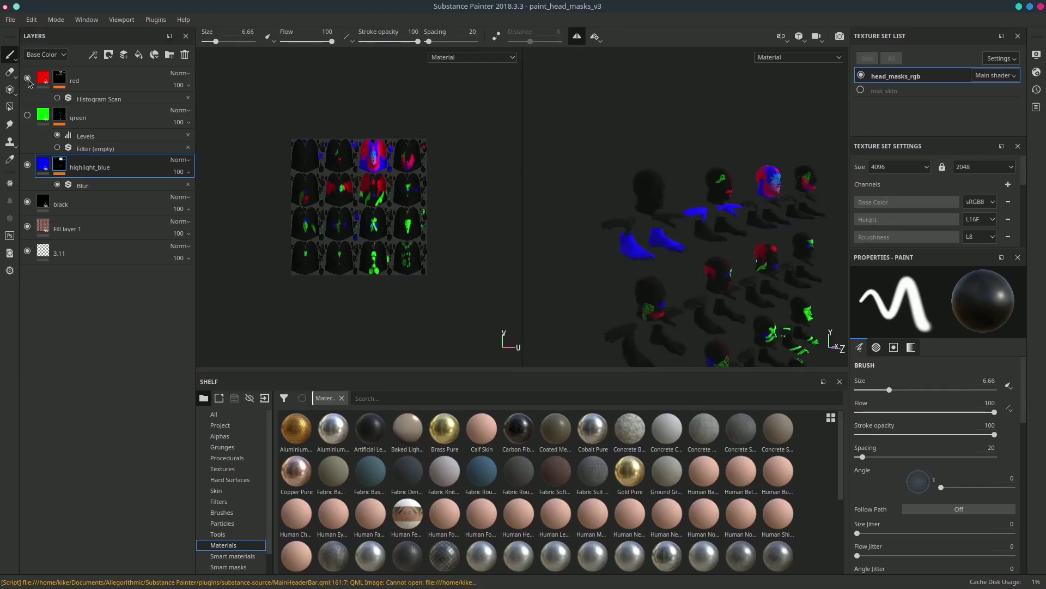
alt+drag(709, 262, 563, 255)
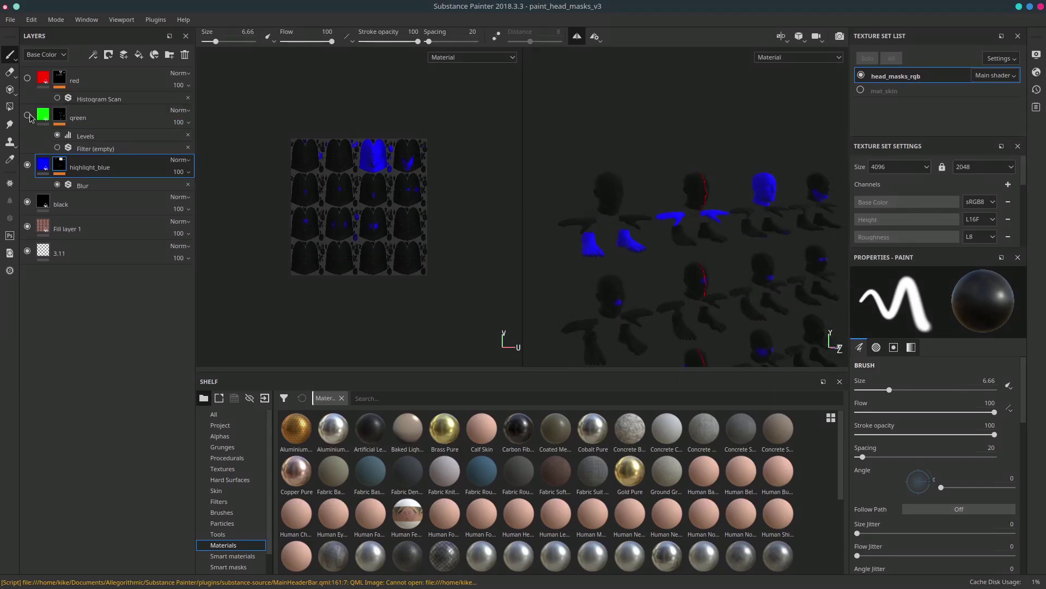
alt+drag(672, 284, 757, 267)
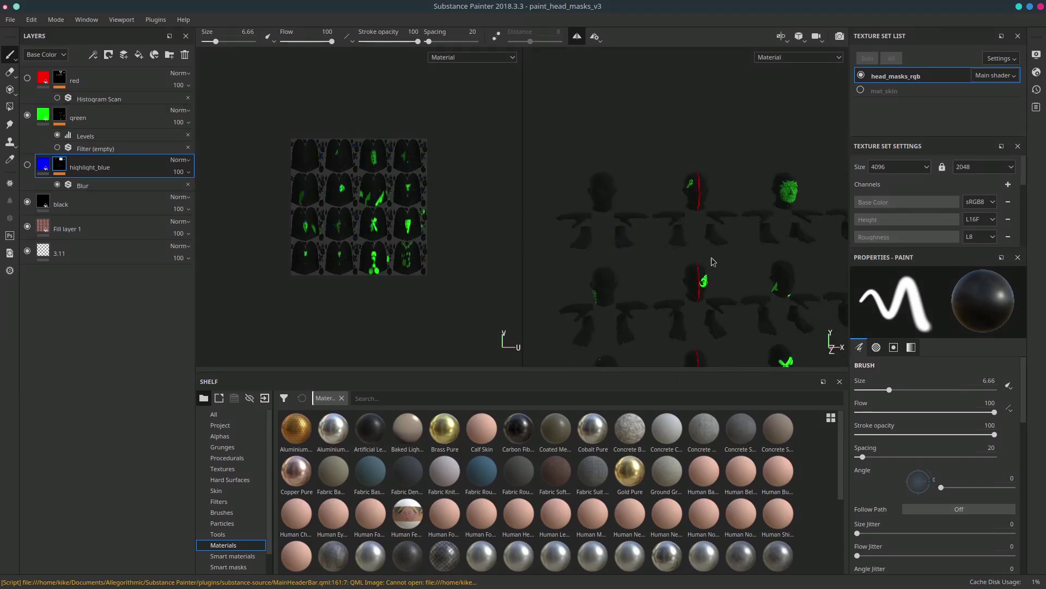
Show the red layer with green and highlight_blue hidden, and examine the red masks across the grid of heads
alt+middle_drag(760, 269, 619, 126)
alt+middle_drag(685, 202, 681, 148)
alt+right_drag(681, 148, 838, 190)
alt+drag(839, 190, 671, 212)
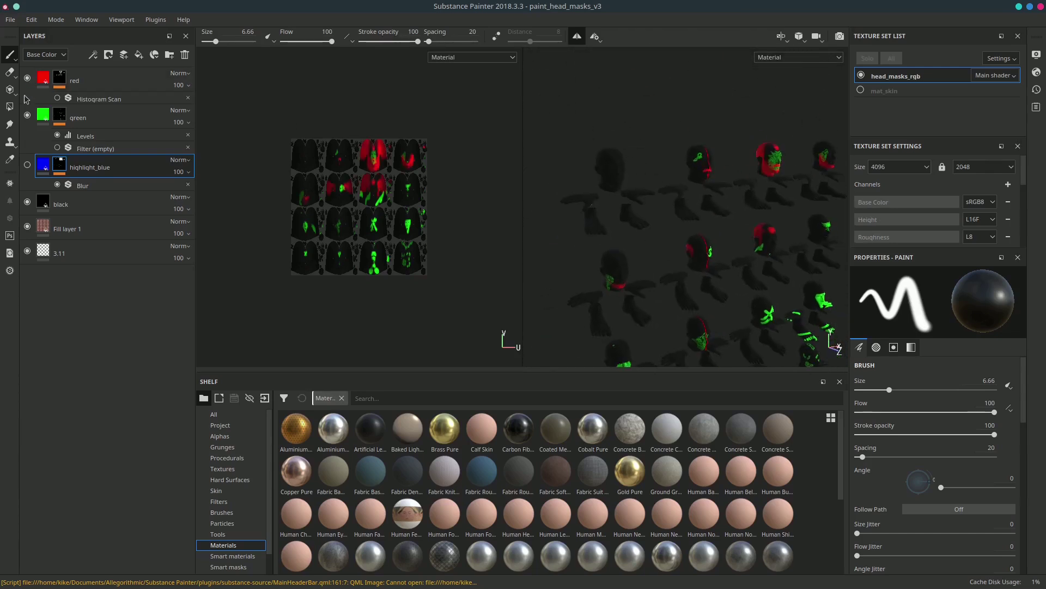
click(27, 78)
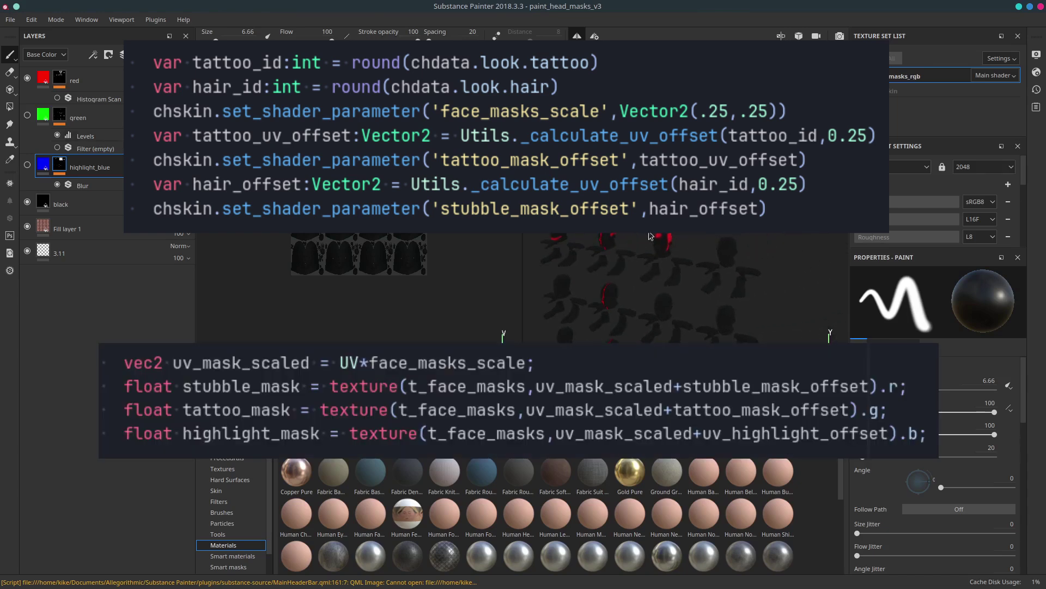
alt+right_drag(725, 322, 610, 210)
alt+middle_drag(611, 210, 617, 242)
alt+right_drag(741, 251, 644, 270)
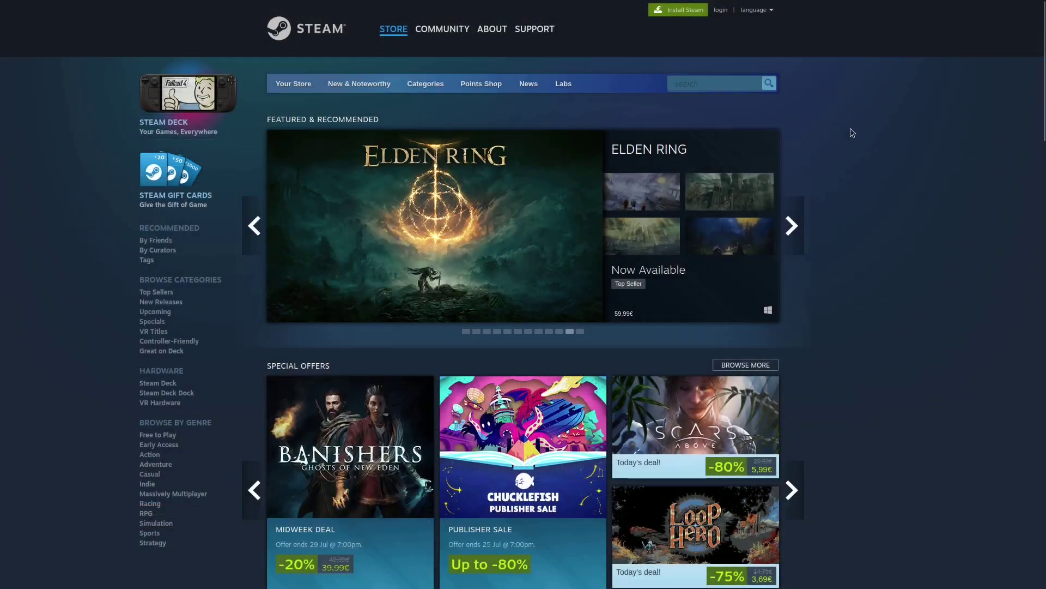
Switch to the Steam store, search for impious, and open the Impious game page to look through it
text(impious)
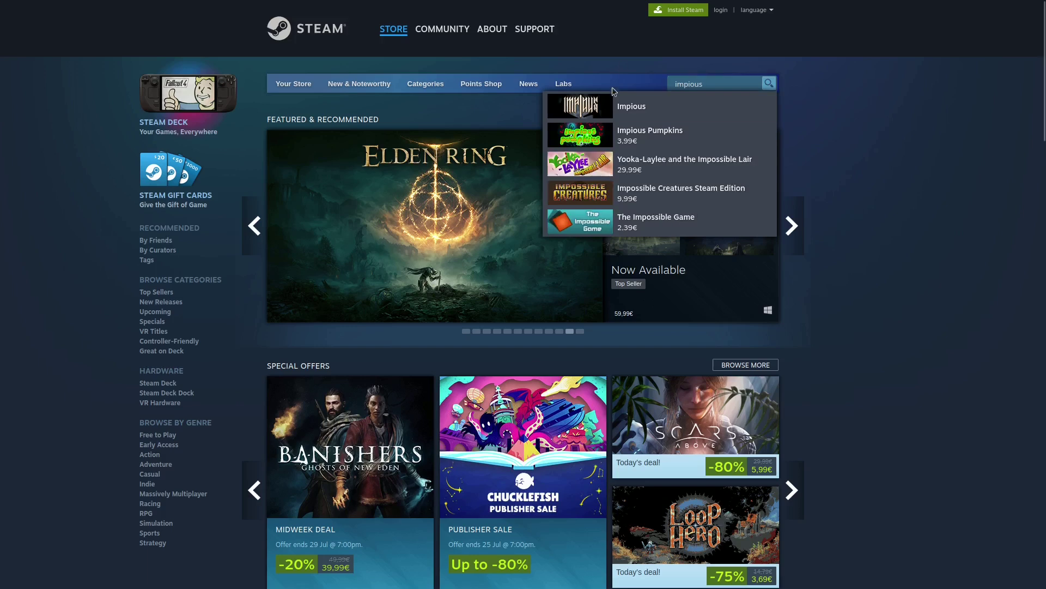
click(636, 107)
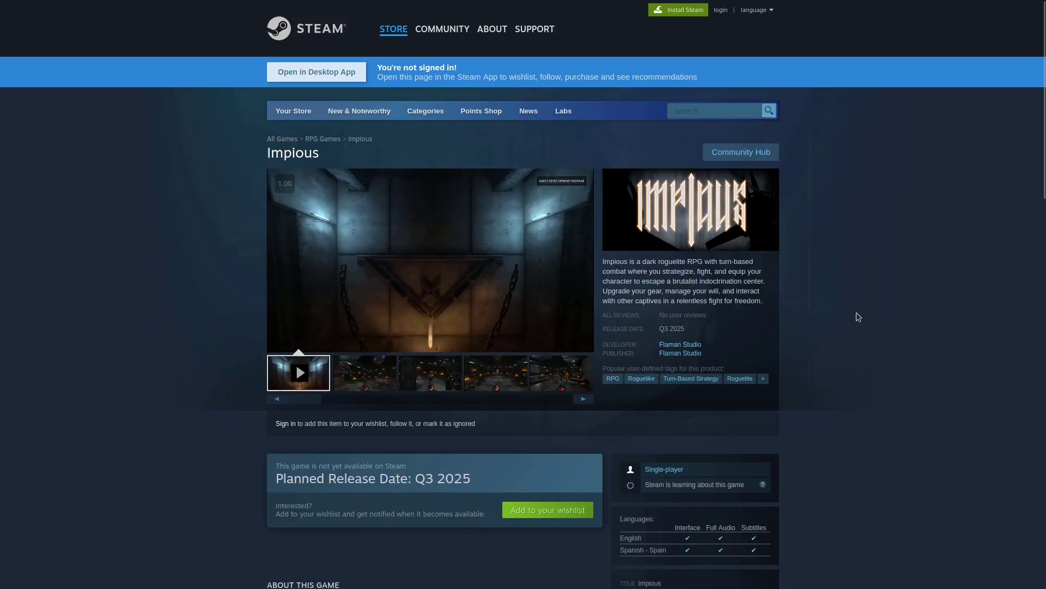
drag(1042, 164, 1036, 196)
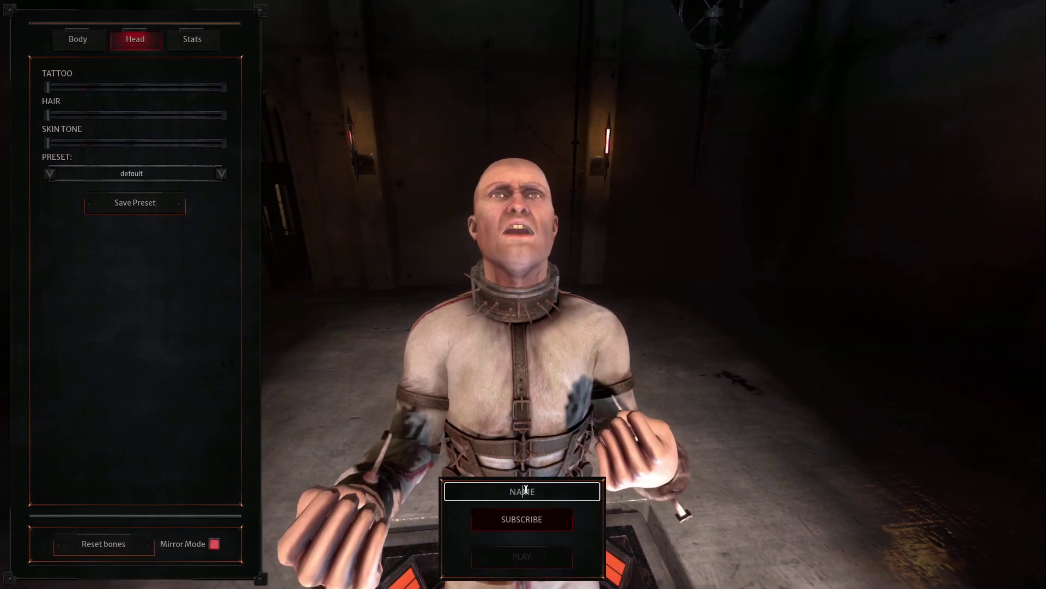